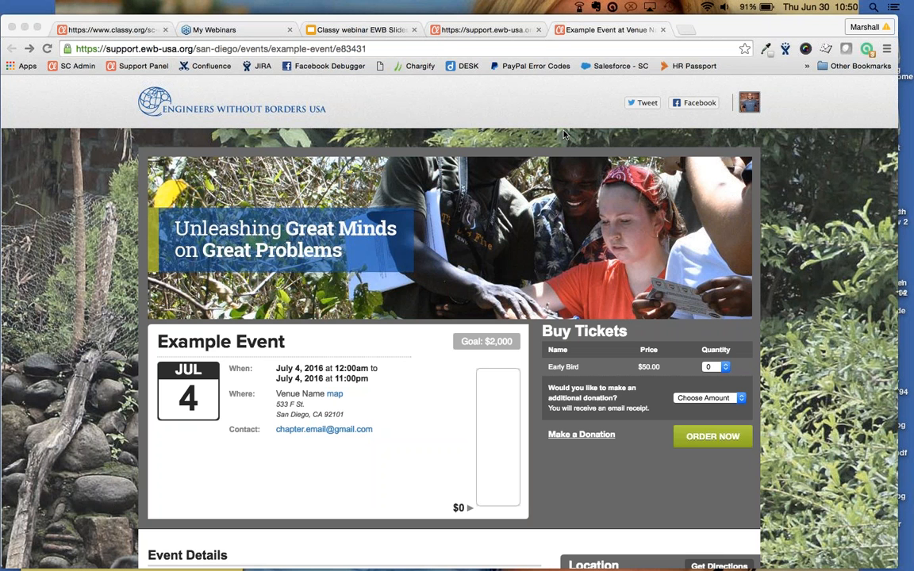
# Switch to the support.ewb-usa.org event-builder tab to edit Example Event
pyautogui.click(521, 31)
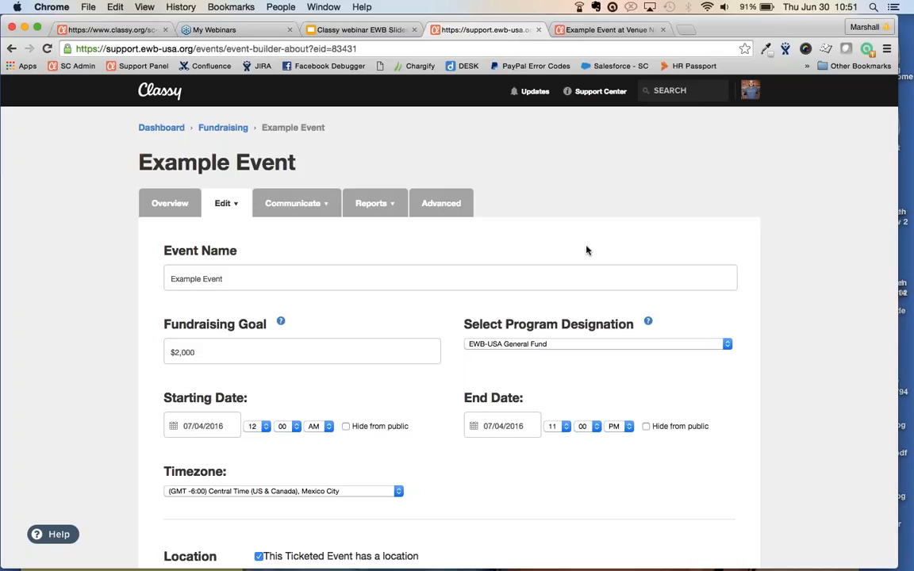
# Review the Overview's Quick Trends and Sales Breakdown: $0 raised, 0 tickets sold, no donations
pyautogui.click(159, 203)
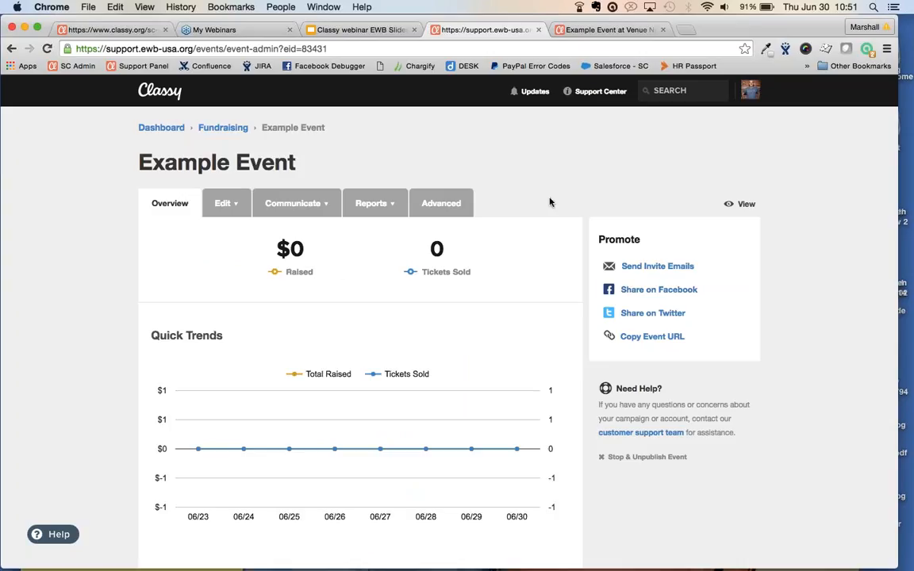
pyautogui.scroll(-3, 548, 201)
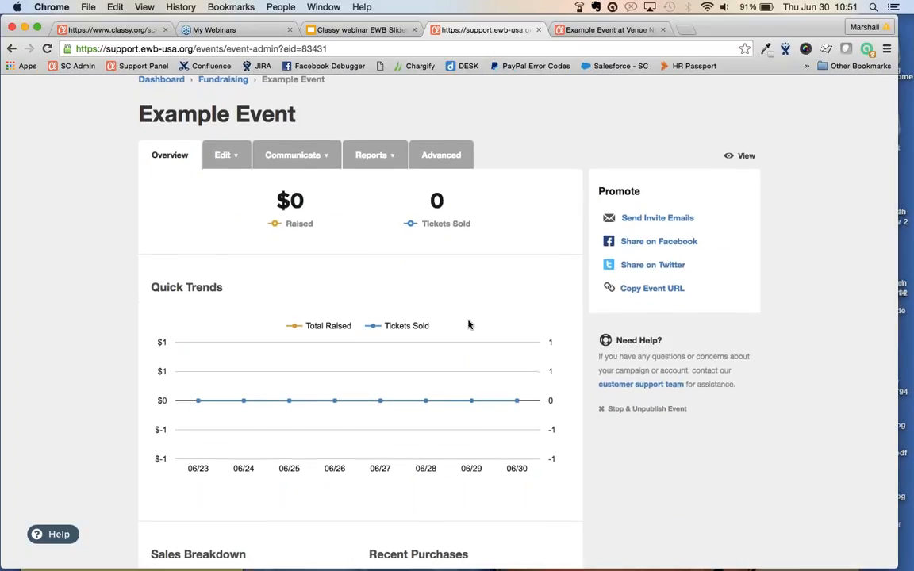
pyautogui.scroll(-2, 469, 322)
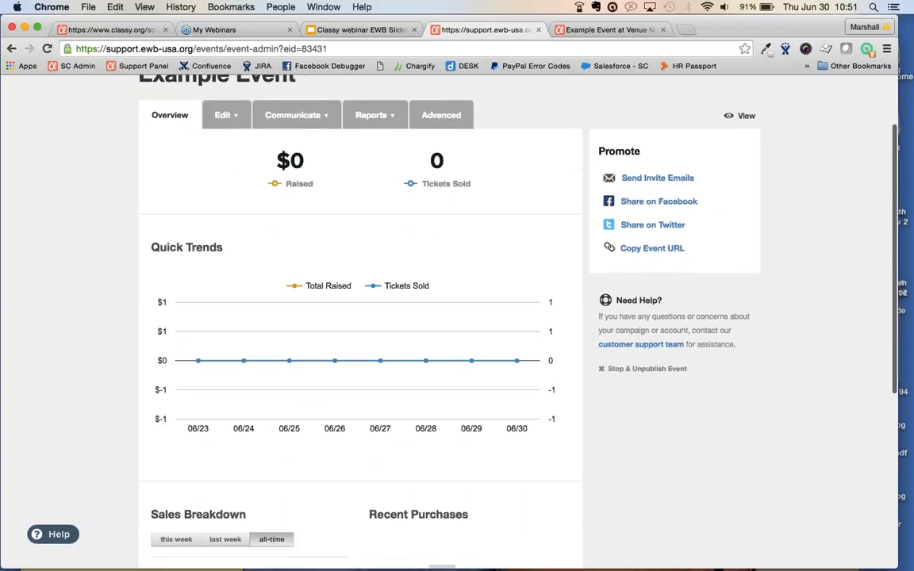
pyautogui.scroll(-1, 490, 276)
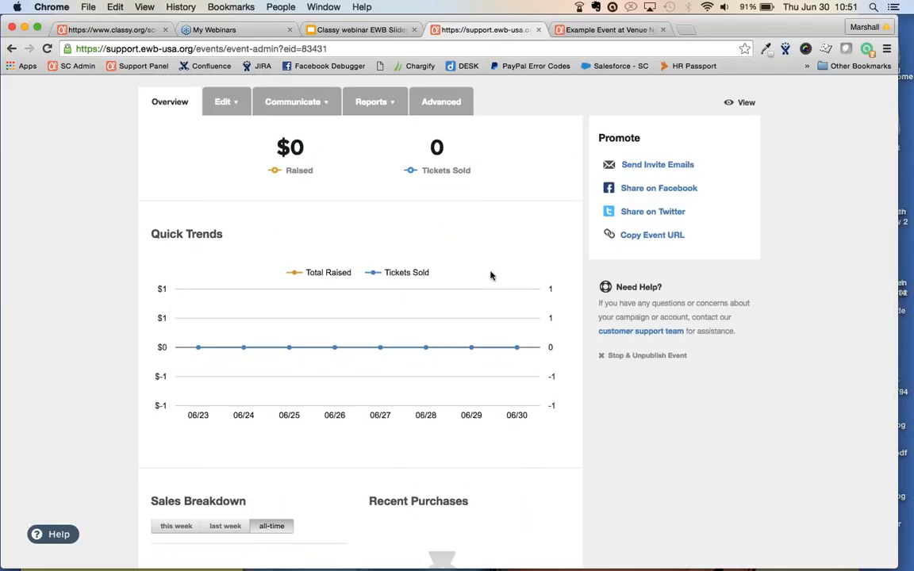
pyautogui.scroll(-3, 490, 276)
pyautogui.scroll(-4, 490, 275)
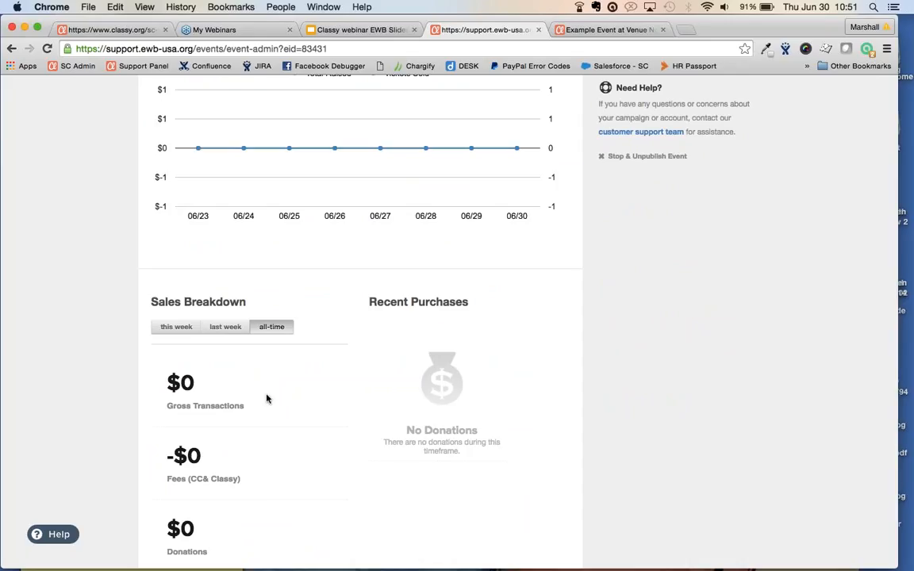
pyautogui.scroll(-3, 267, 397)
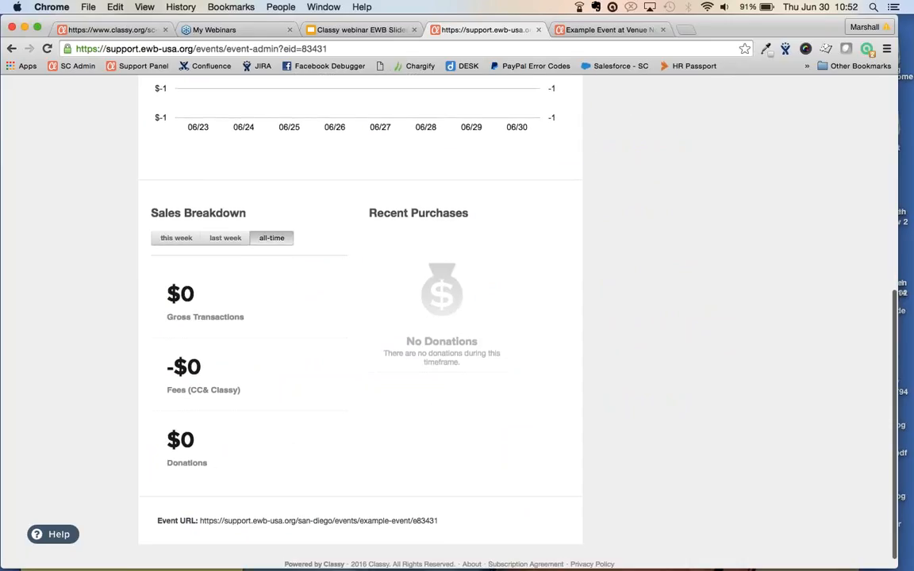
pyautogui.scroll(1, 531, 406)
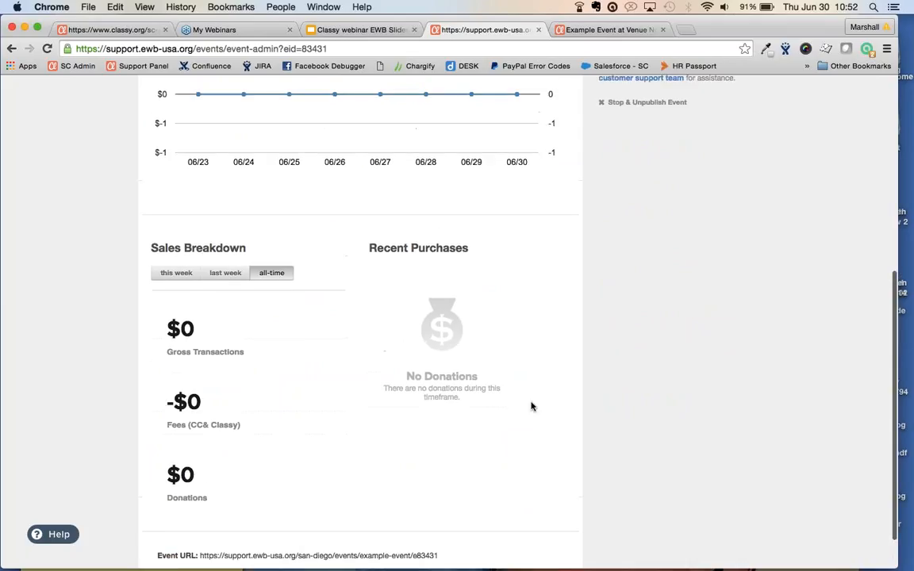
pyautogui.scroll(10, 531, 406)
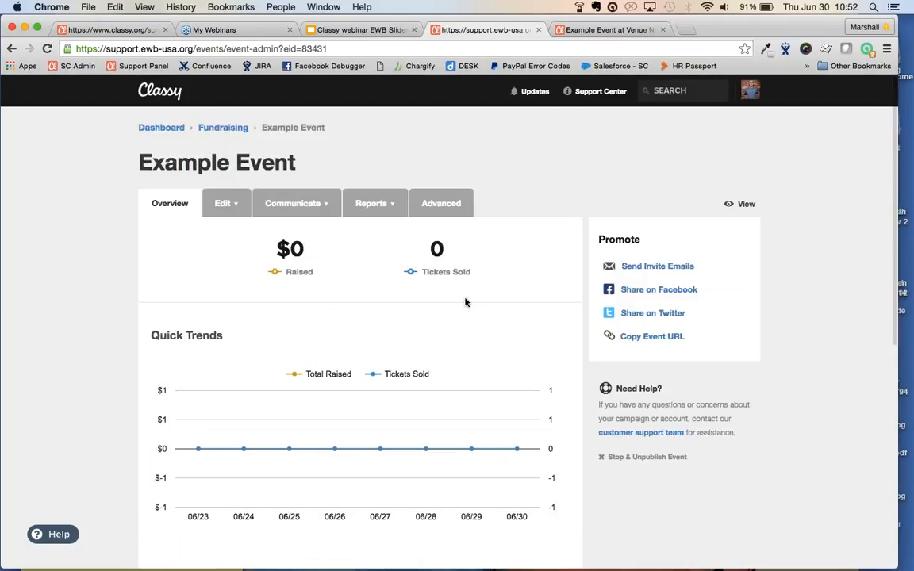
# Open Details from the Edit menu and review the 07/04/2016 times, Central Time and San Diego location
pyautogui.click(216, 204)
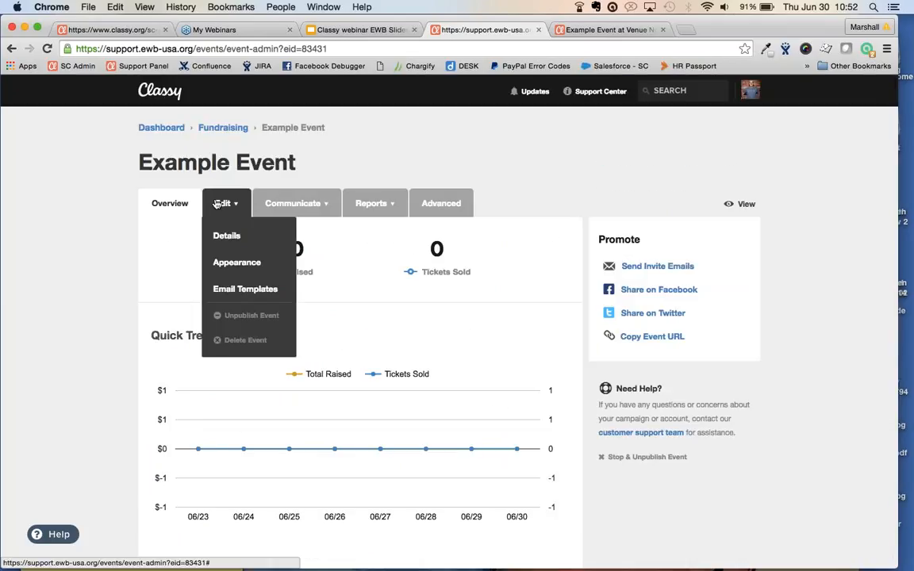
pyautogui.click(225, 237)
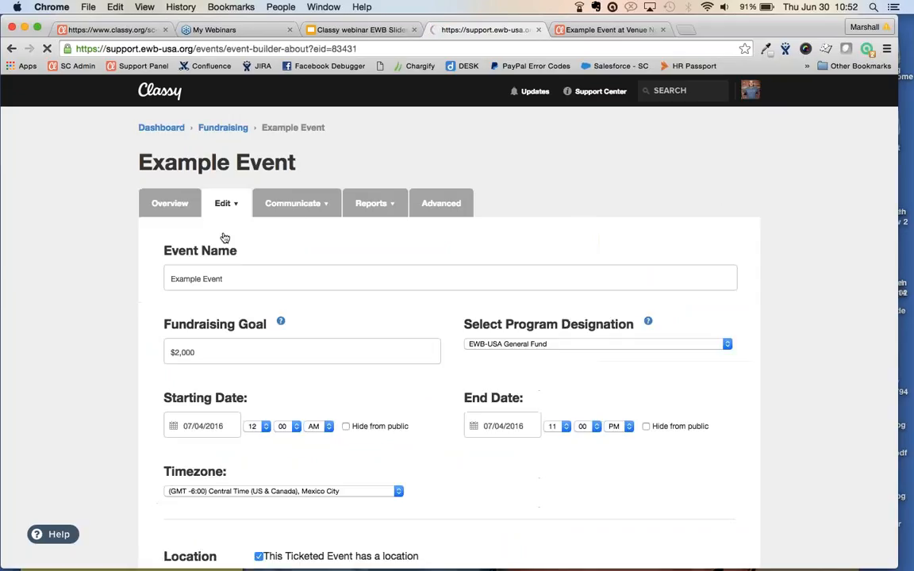
pyautogui.moveTo(280, 322)
pyautogui.scroll(-2, 101, 283)
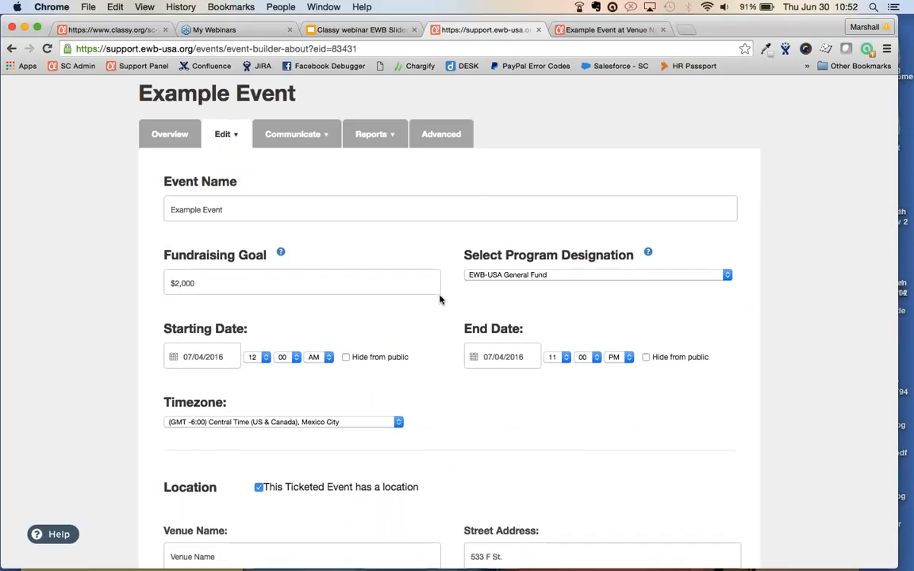
pyautogui.scroll(-2, 440, 300)
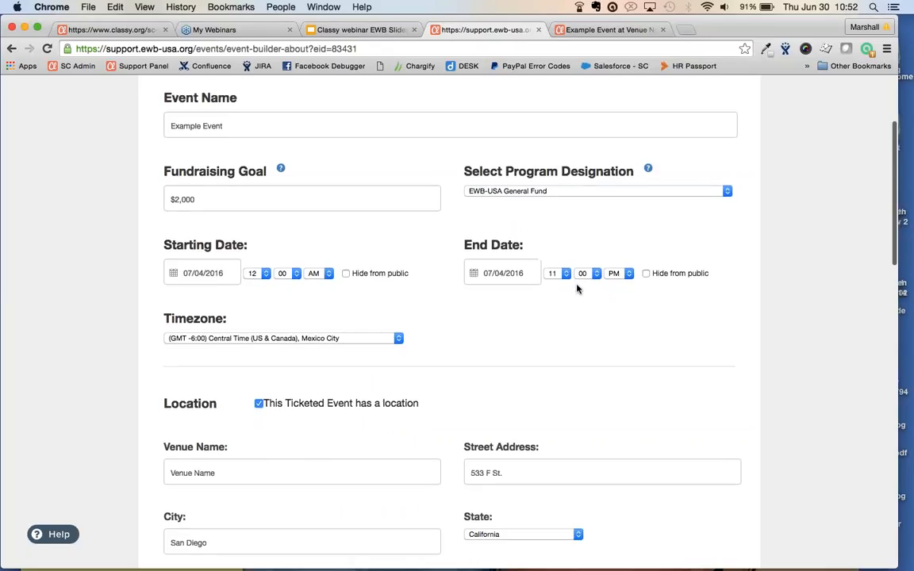
pyautogui.scroll(-3, 576, 289)
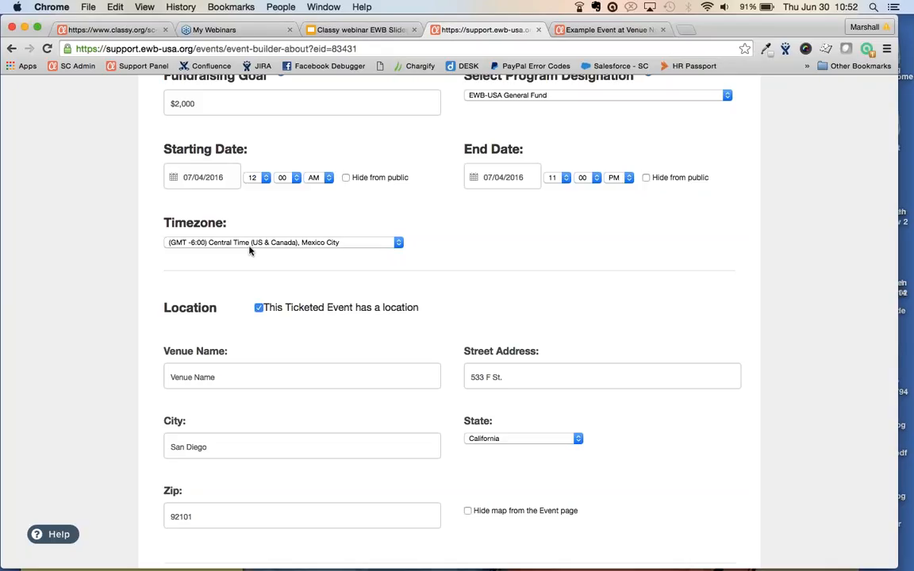
pyautogui.scroll(-2, 87, 299)
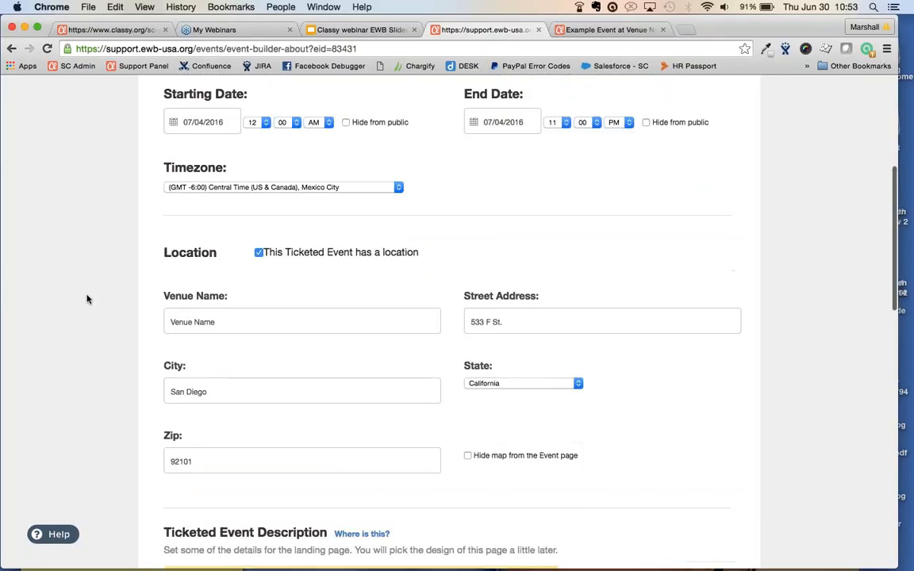
pyautogui.scroll(-1, 87, 299)
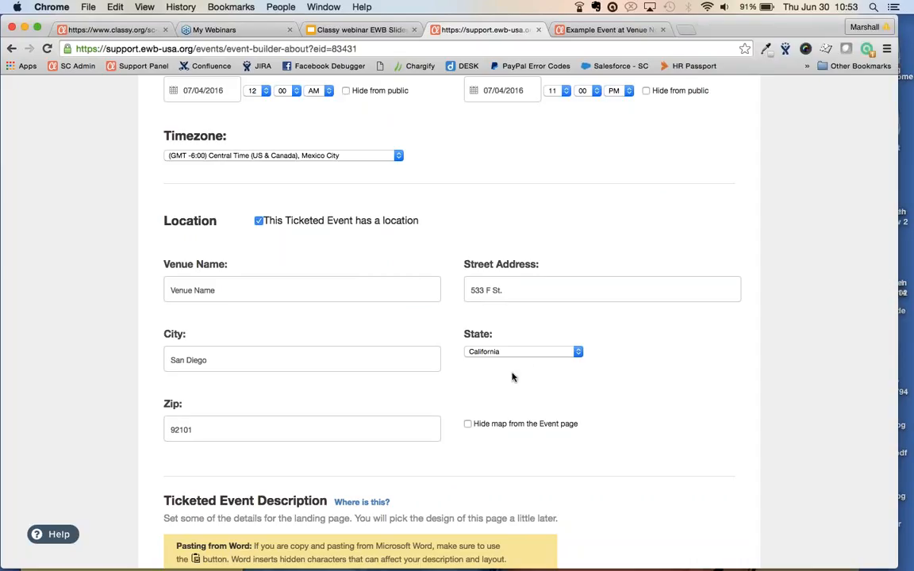
pyautogui.click(467, 424)
pyautogui.click(467, 425)
pyautogui.scroll(-5, 442, 367)
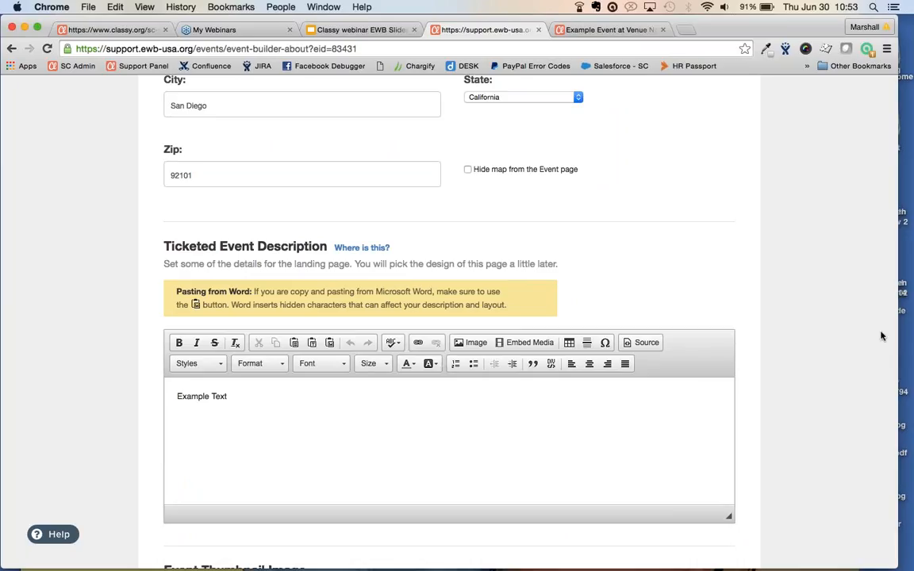
pyautogui.scroll(-2, 844, 308)
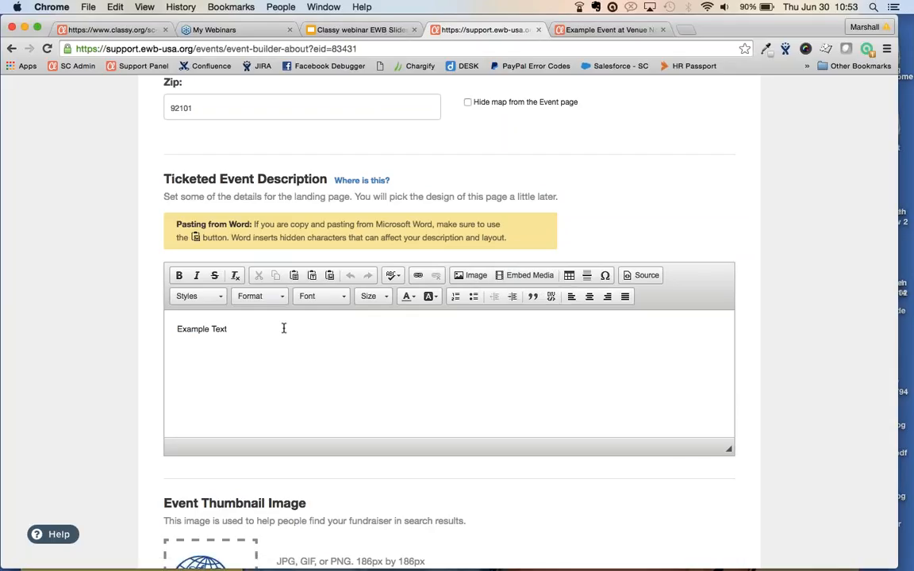
pyautogui.click(652, 275)
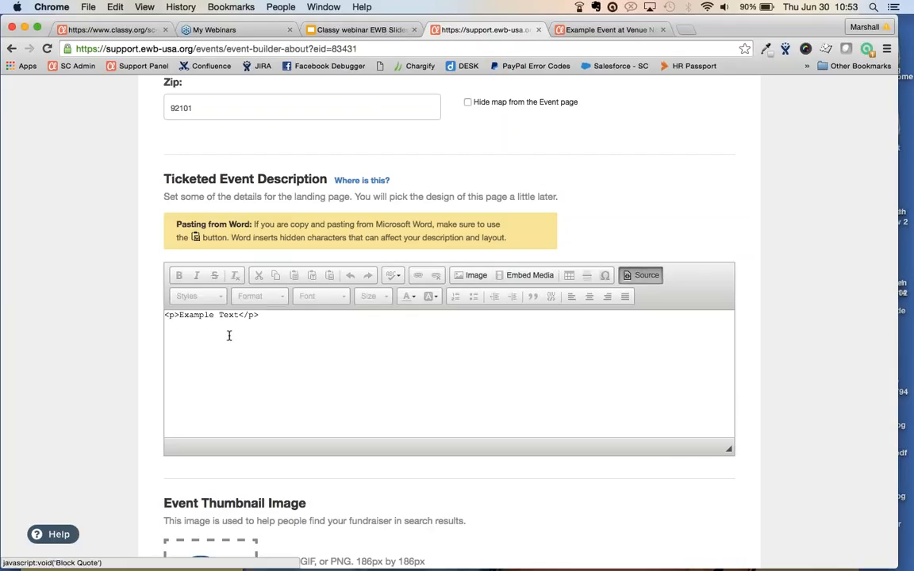
pyautogui.moveTo(256, 316); pyautogui.dragTo(157, 318)
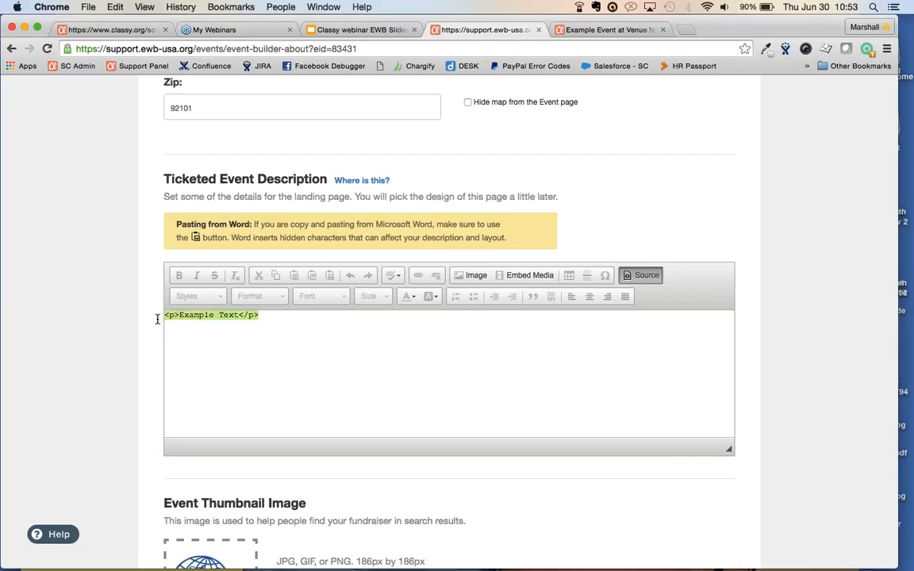
pyautogui.click(647, 276)
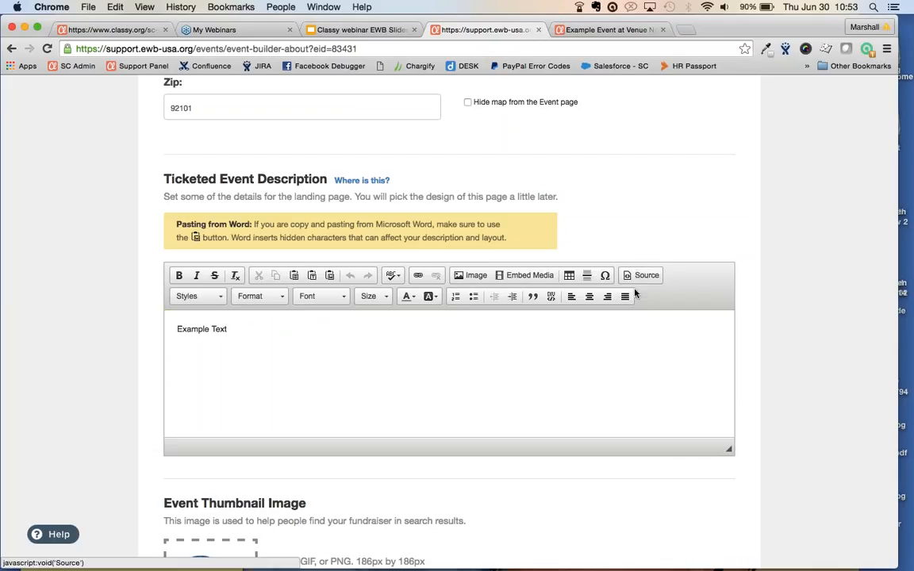
pyautogui.scroll(-5, 502, 265)
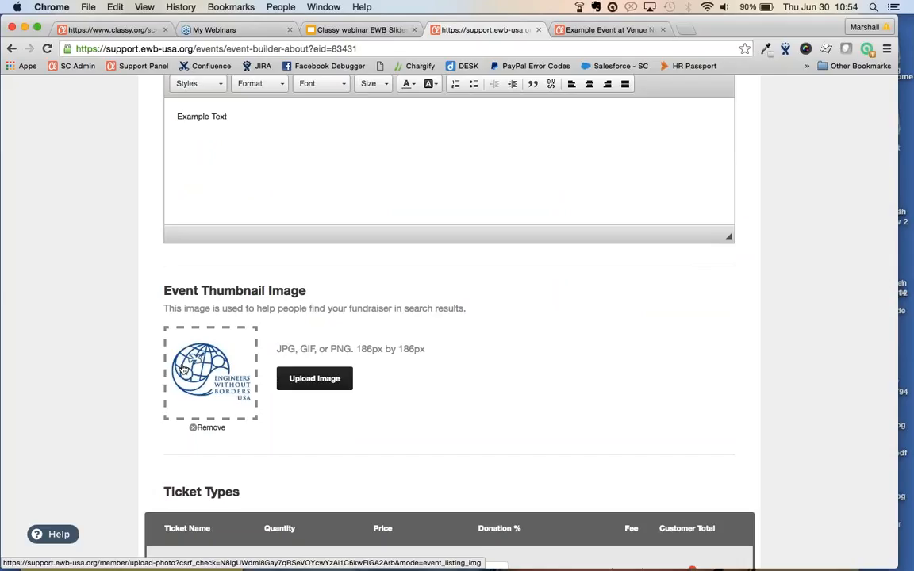
# Limit Early Bird to 50 tickets and select General Admission's donation percentage for editing
pyautogui.scroll(-5, 123, 379)
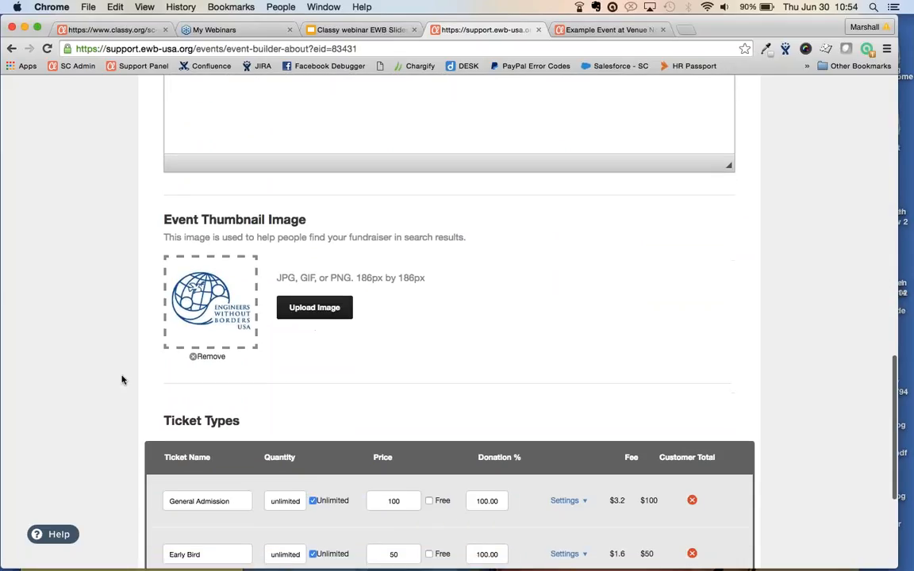
pyautogui.scroll(-5, 122, 379)
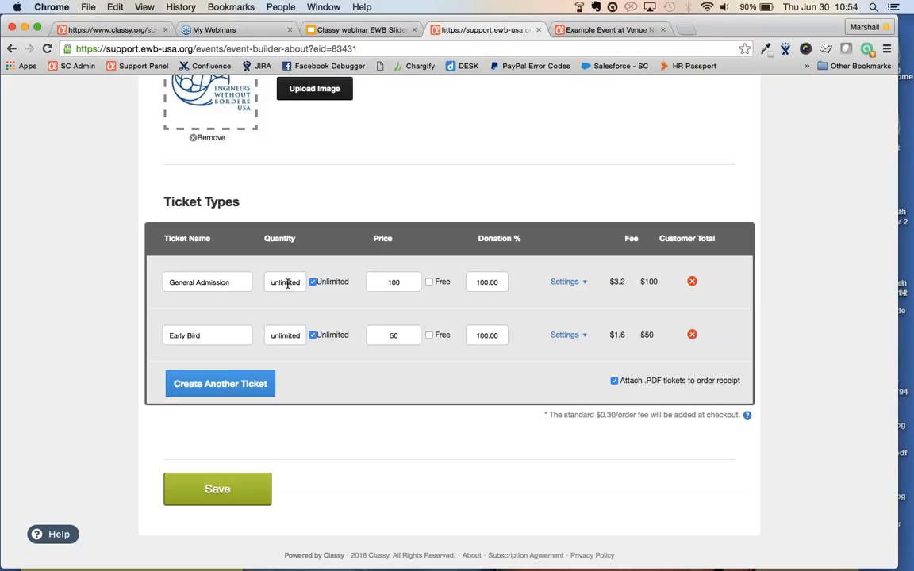
pyautogui.doubleClick(284, 336)
pyautogui.write('5050')
pyautogui.click(287, 335)
pyautogui.moveTo(476, 281); pyautogui.dragTo(521, 278)
pyautogui.write('50')
# Expand General Admission's settings, then view the public Example Event page's Buy Tickets list
pyautogui.click(566, 283)
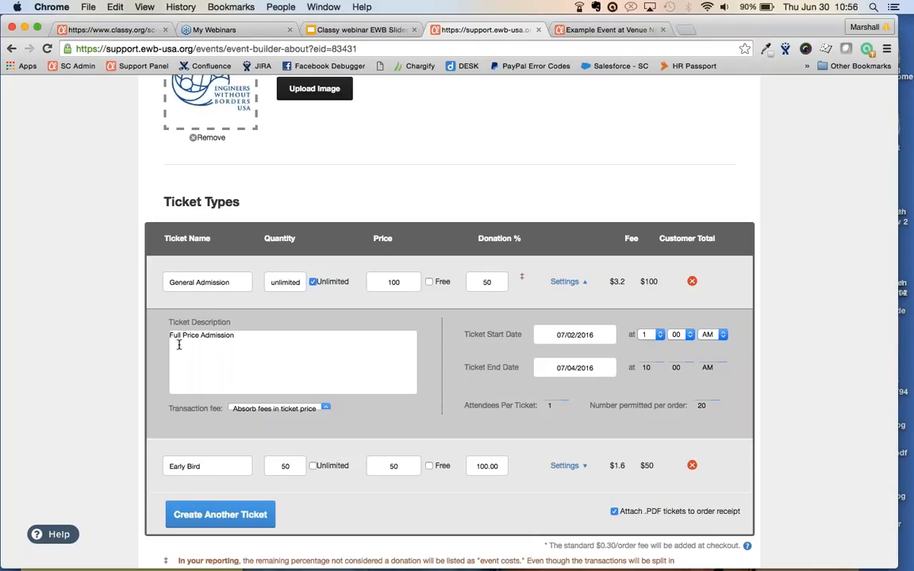
pyautogui.click(603, 30)
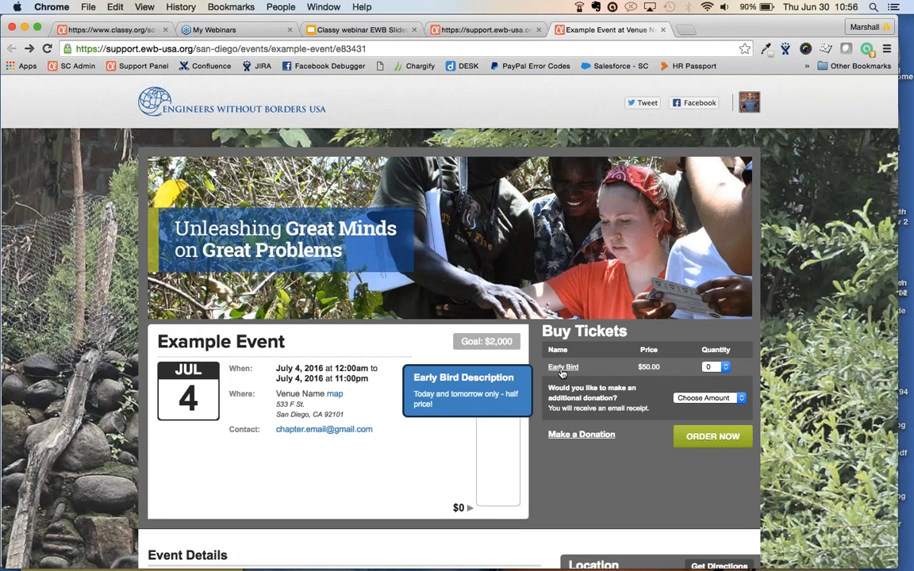
# Check Early Bird's half-price description on the public page, then return to the event builder
pyautogui.moveTo(557, 369)
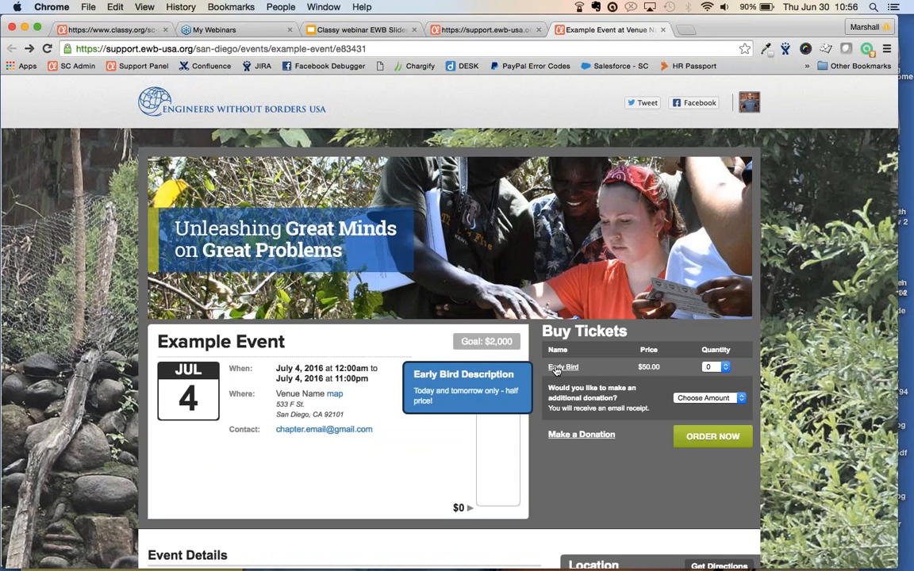
pyautogui.click(480, 29)
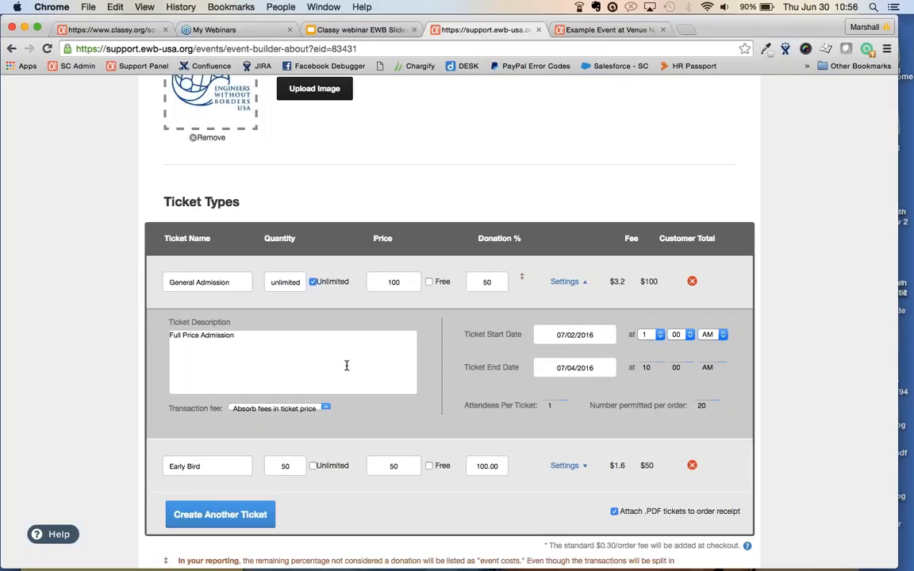
pyautogui.click(325, 408)
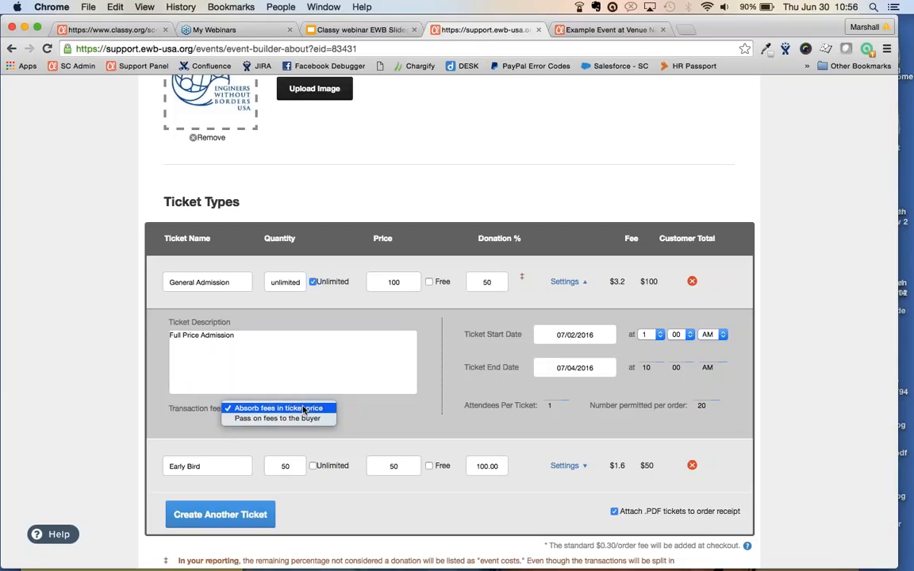
pyautogui.click(465, 366)
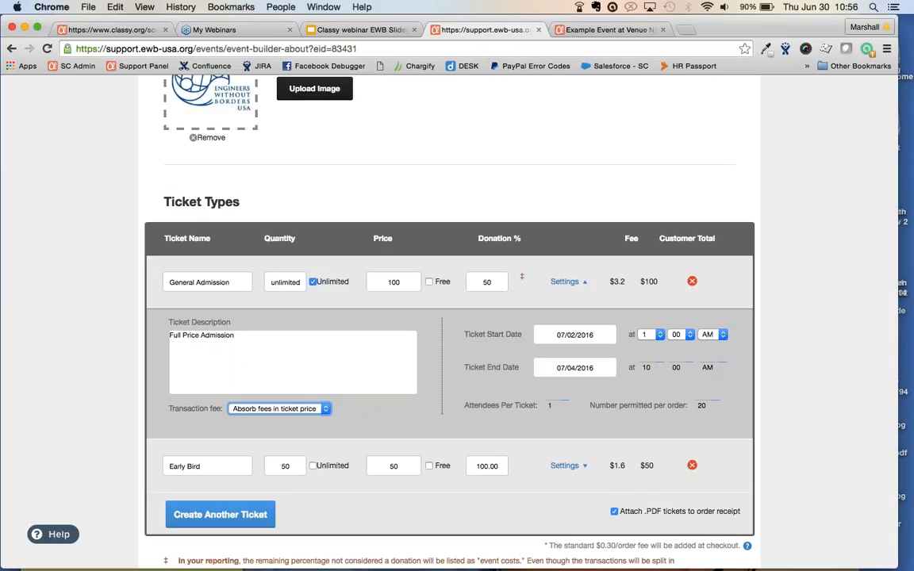
pyautogui.click(277, 408)
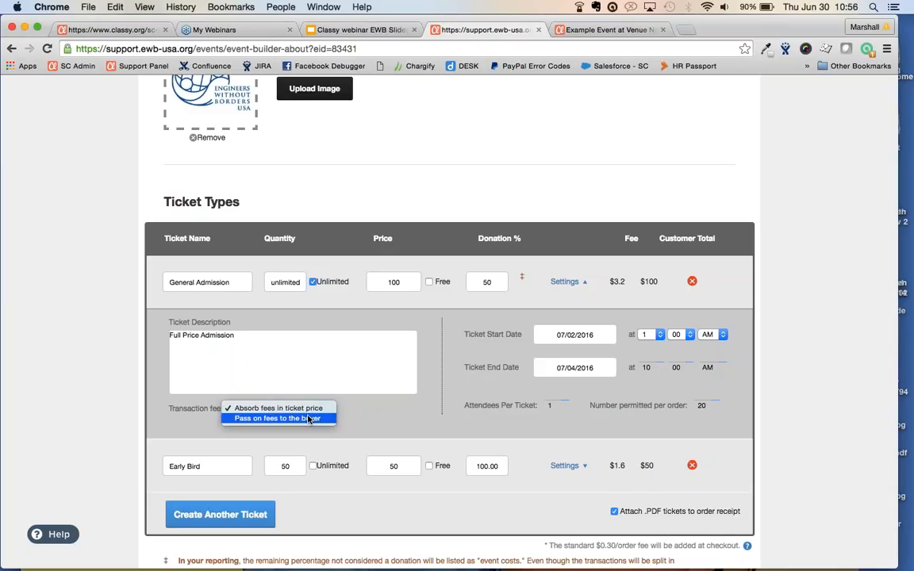
pyautogui.click(310, 419)
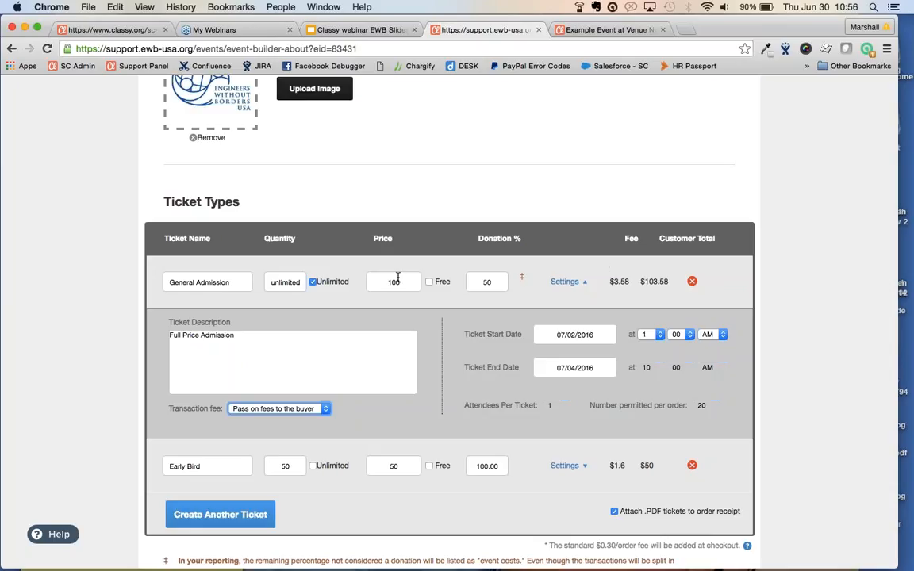
pyautogui.click(317, 409)
pyautogui.click(321, 402)
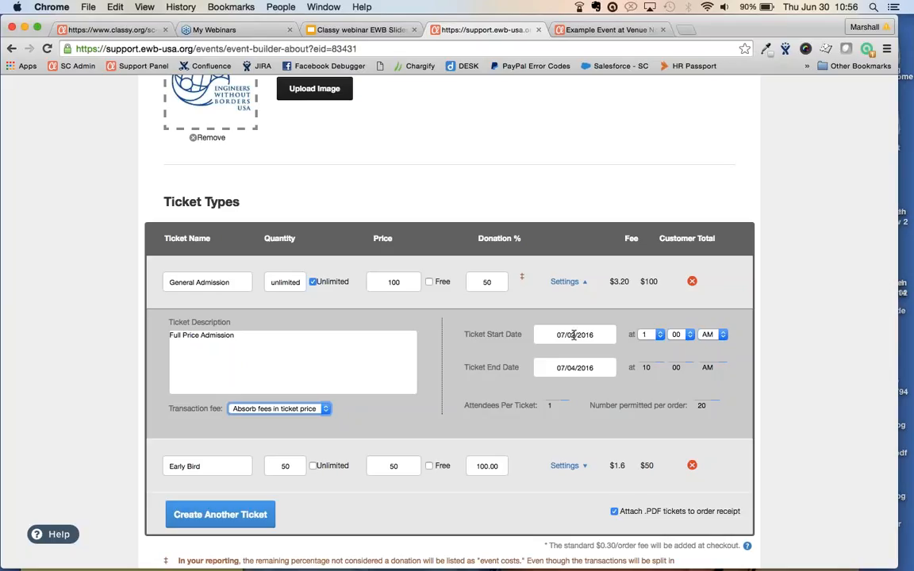
# Expand Early Bird's settings to see 'Today and tomorrow only - half price!' and 06/30–07/01/2016 dates
pyautogui.click(564, 465)
pyautogui.scroll(-3, 565, 475)
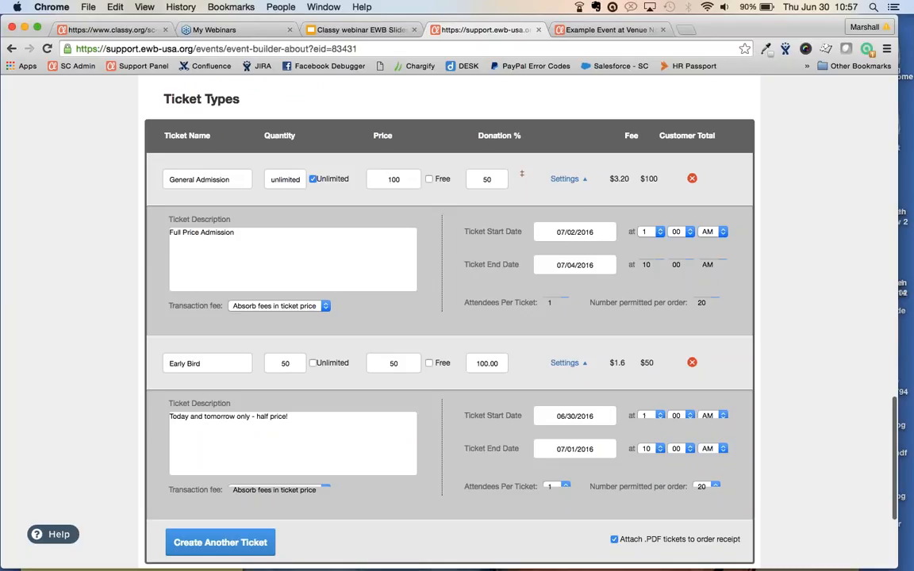
pyautogui.click(603, 31)
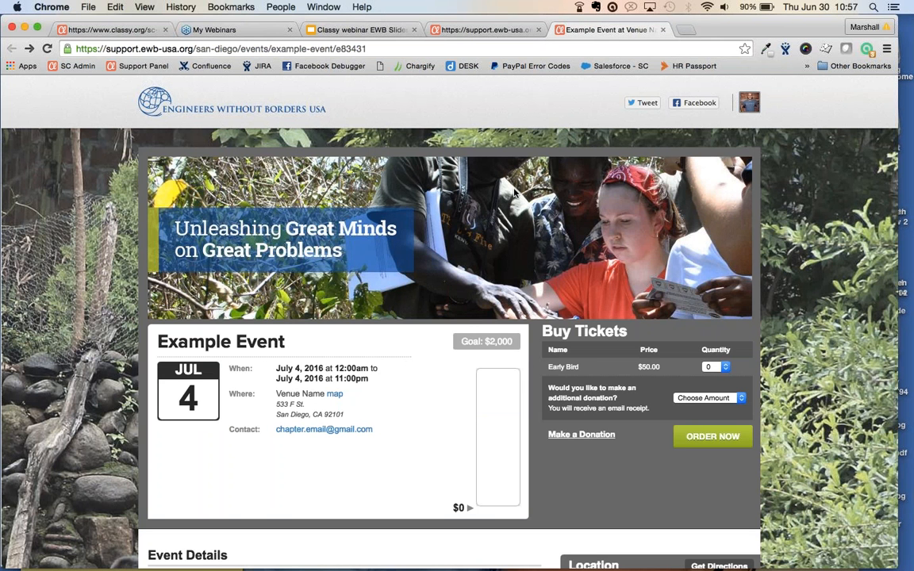
pyautogui.click(497, 34)
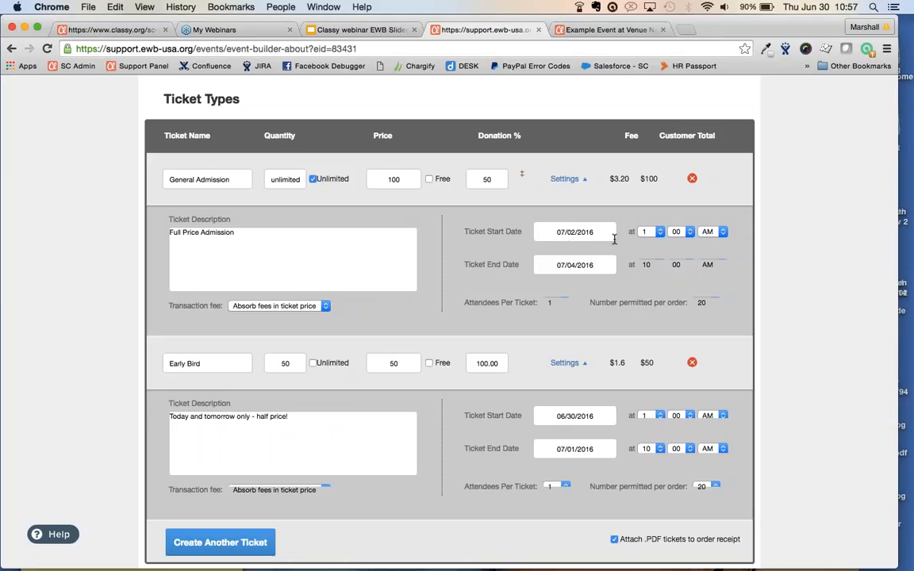
# Set General Admission to 4 attendees per ticket and a maximum of 5 per order
pyautogui.click(547, 302)
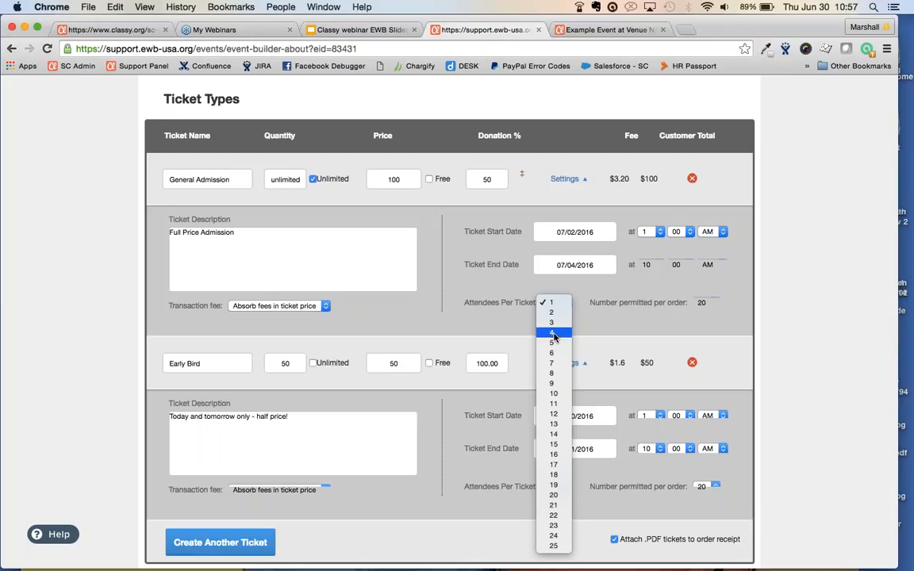
pyautogui.click(553, 333)
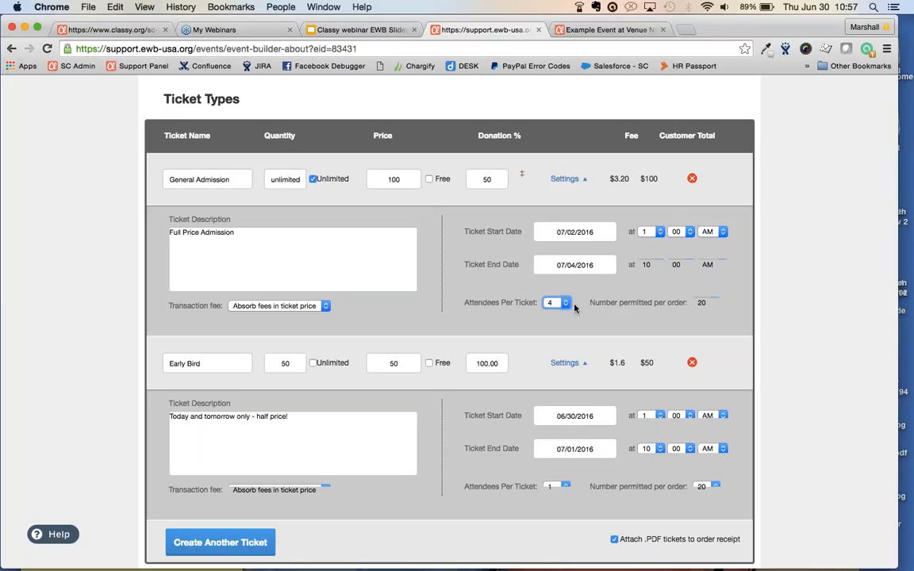
pyautogui.click(706, 302)
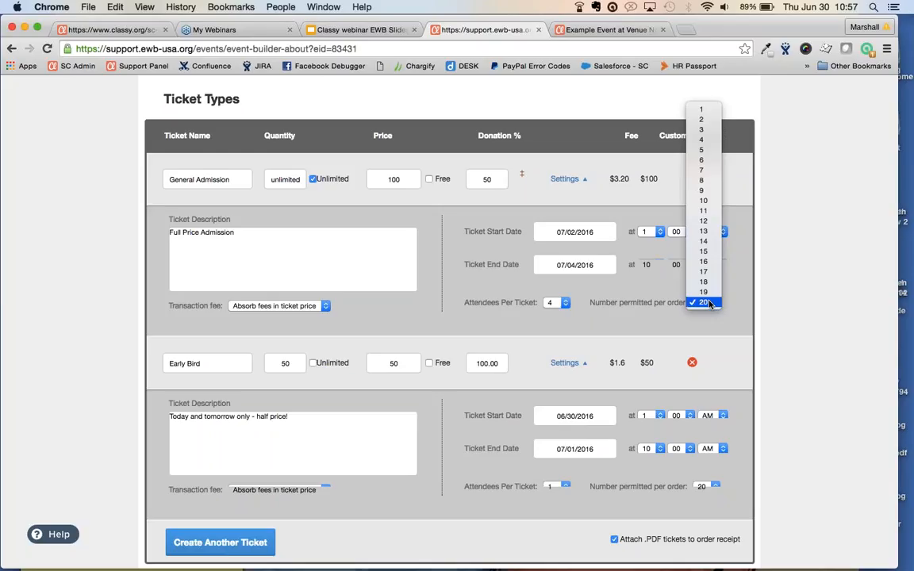
pyautogui.click(702, 149)
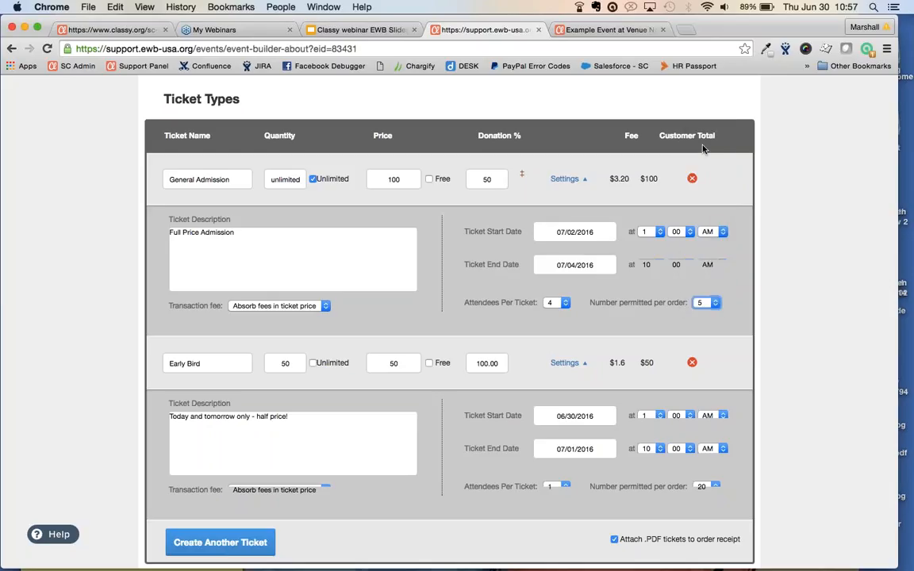
pyautogui.click(564, 180)
pyautogui.click(564, 180)
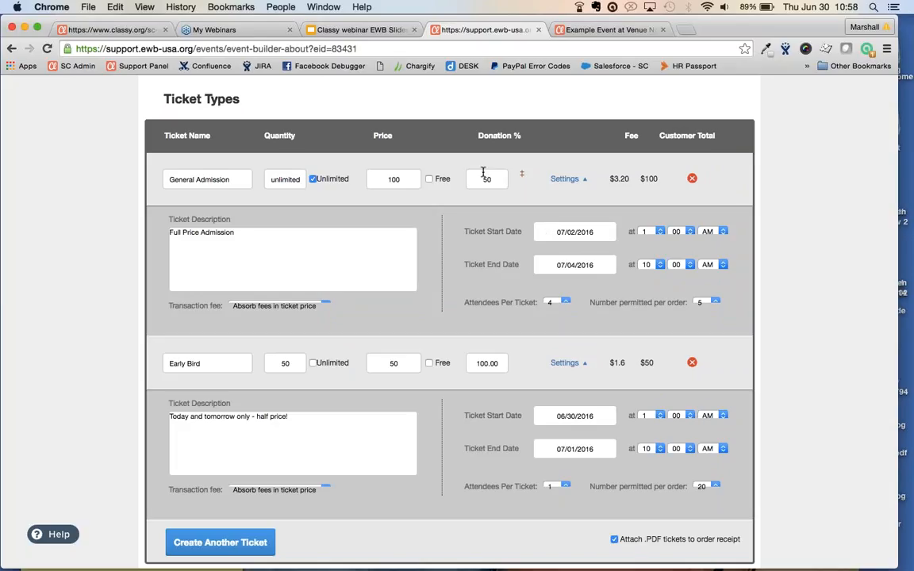
# Save the updated ticket type settings
pyautogui.scroll(-5, 483, 172)
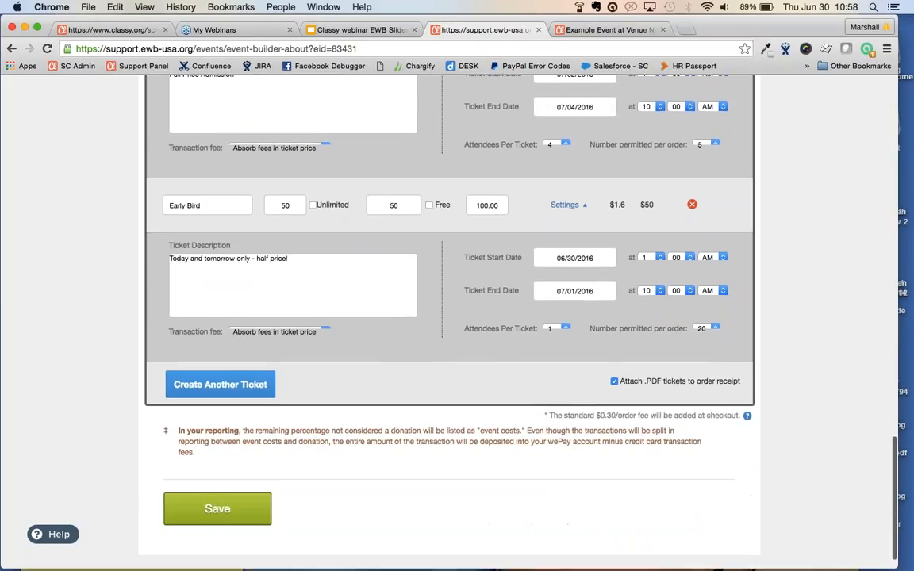
pyautogui.scroll(-1, 449, 318)
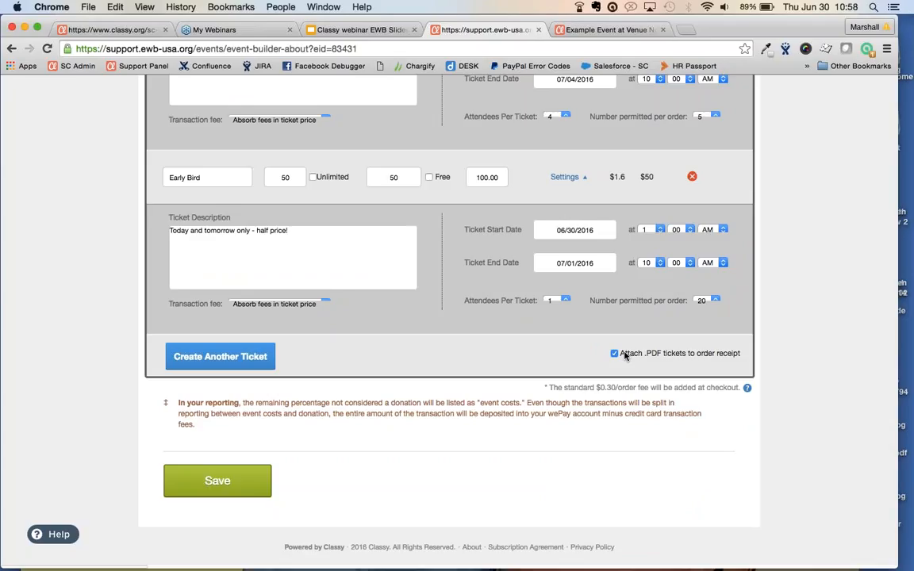
pyautogui.click(216, 480)
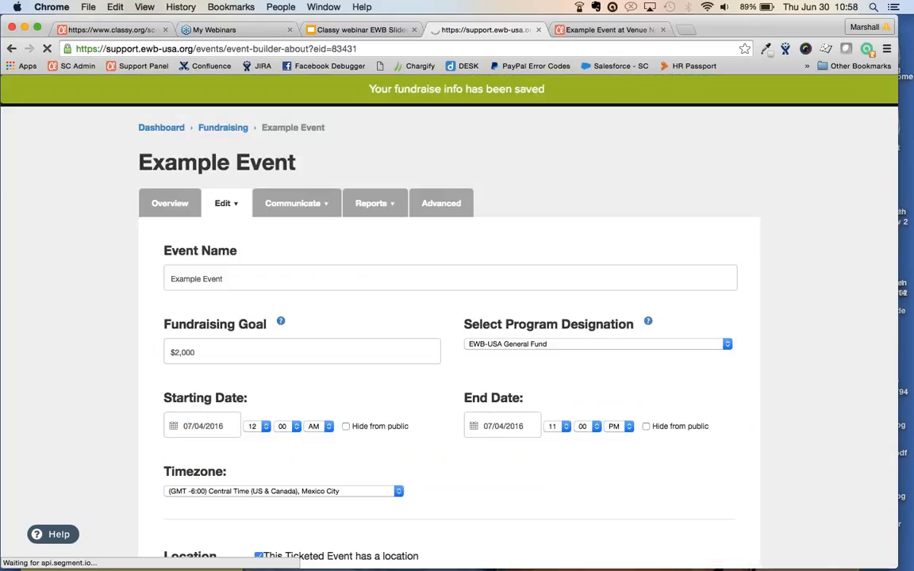
# Open the event page's Appearance designer from the Edit menu
pyautogui.click(223, 204)
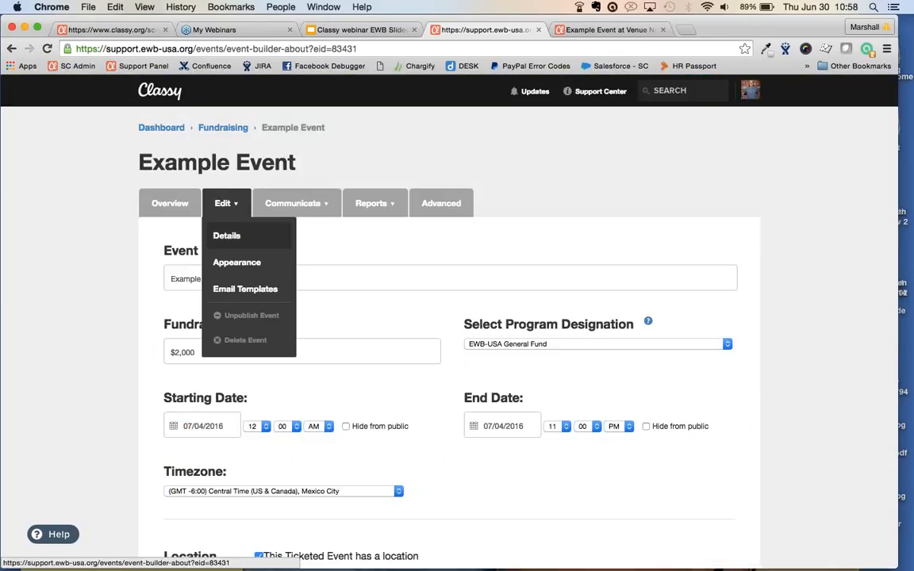
pyautogui.click(233, 262)
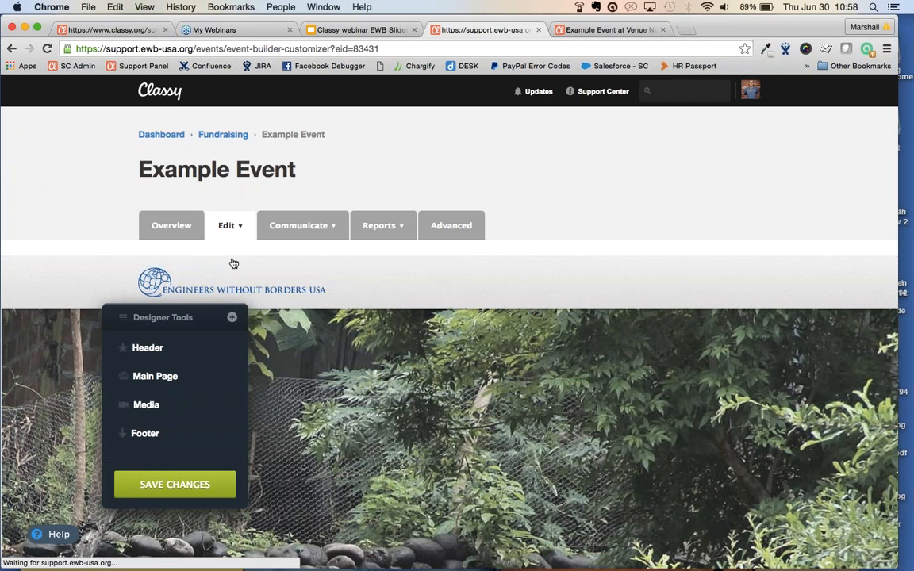
# Change the Header background colour to grey 8f8f8f in Designer Tools
pyautogui.moveTo(178, 316); pyautogui.dragTo(579, 127)
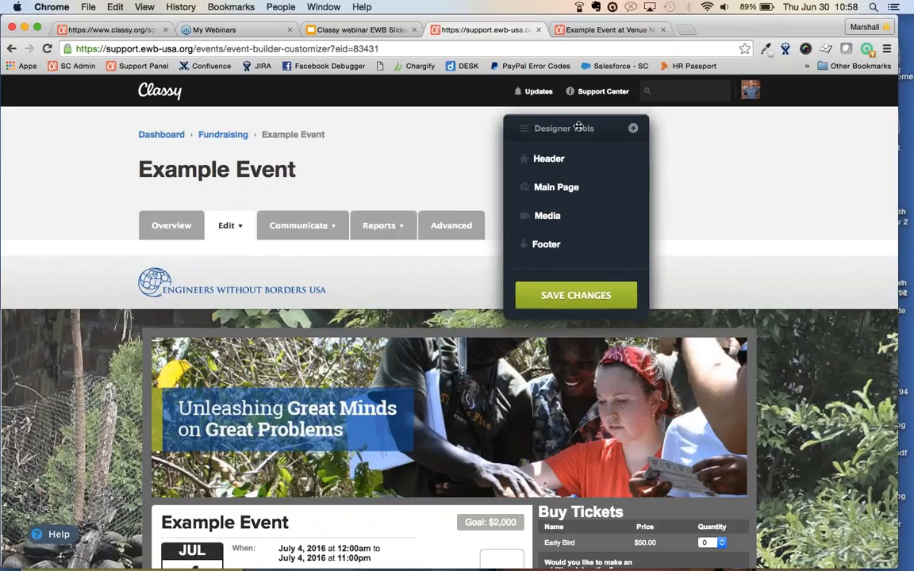
pyautogui.click(554, 158)
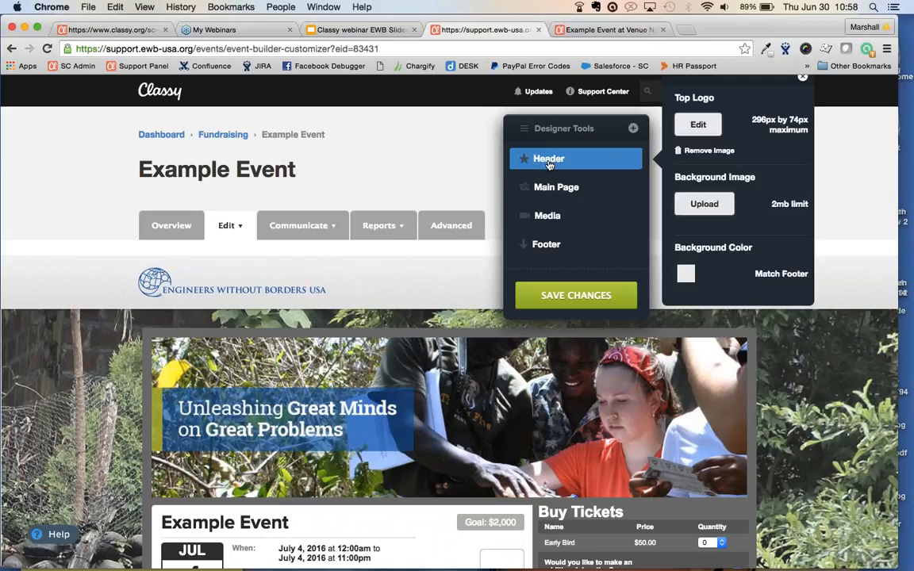
pyautogui.moveTo(560, 148); pyautogui.dragTo(407, 313)
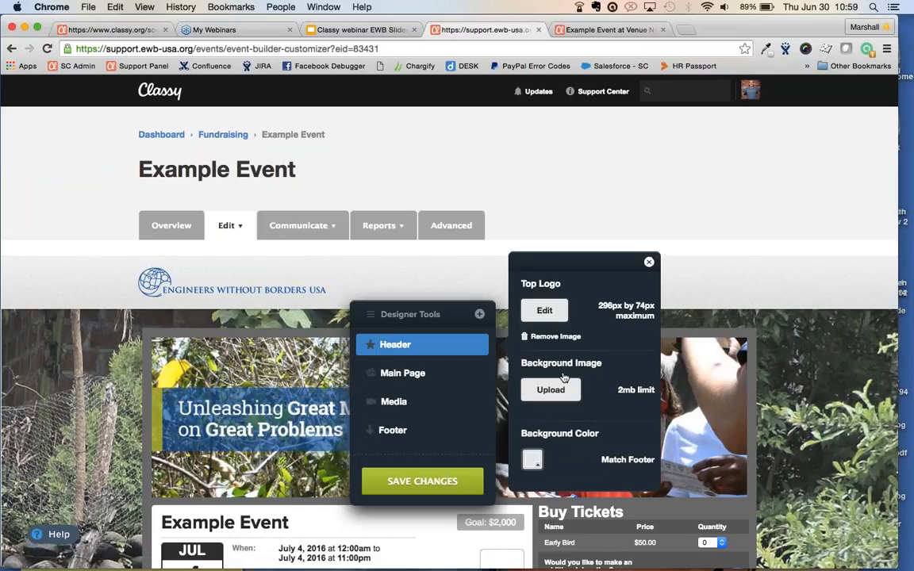
pyautogui.click(536, 466)
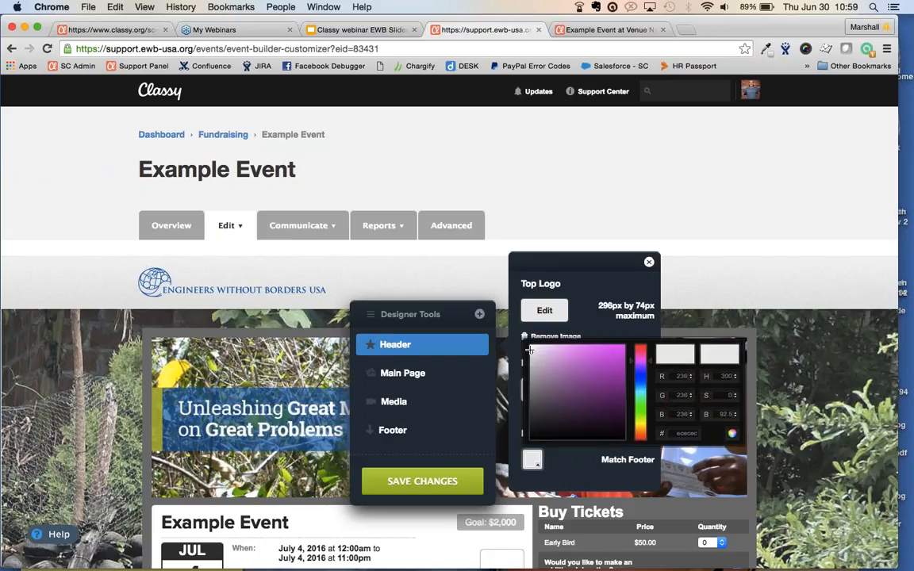
pyautogui.moveTo(531, 350); pyautogui.dragTo(529, 386)
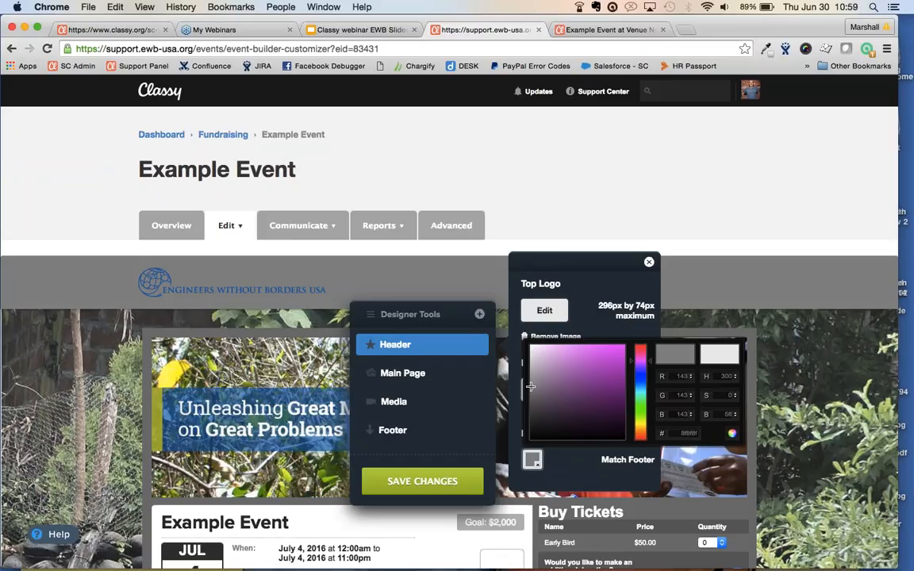
pyautogui.click(684, 433)
pyautogui.doubleClick(684, 433)
pyautogui.click(684, 433)
# In the main page design settings, change the event page's primary colour to pink
pyautogui.click(396, 373)
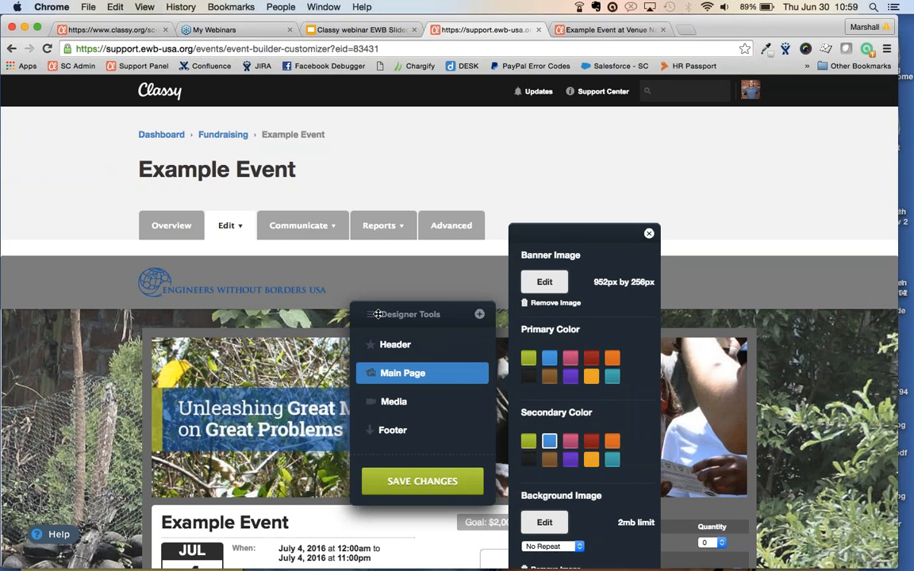
pyautogui.scroll(-2, 373, 314)
pyautogui.scroll(-3, 374, 315)
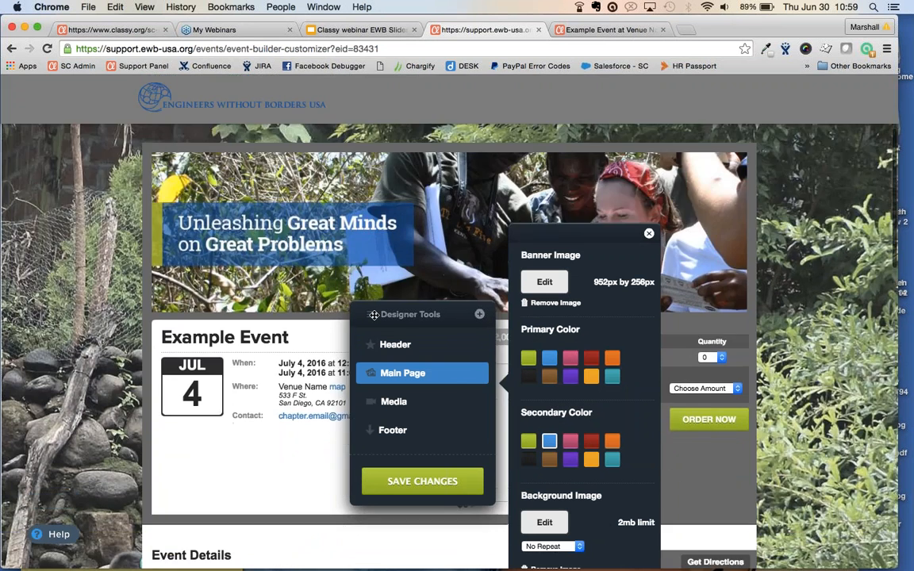
pyautogui.moveTo(380, 317); pyautogui.dragTo(116, 216)
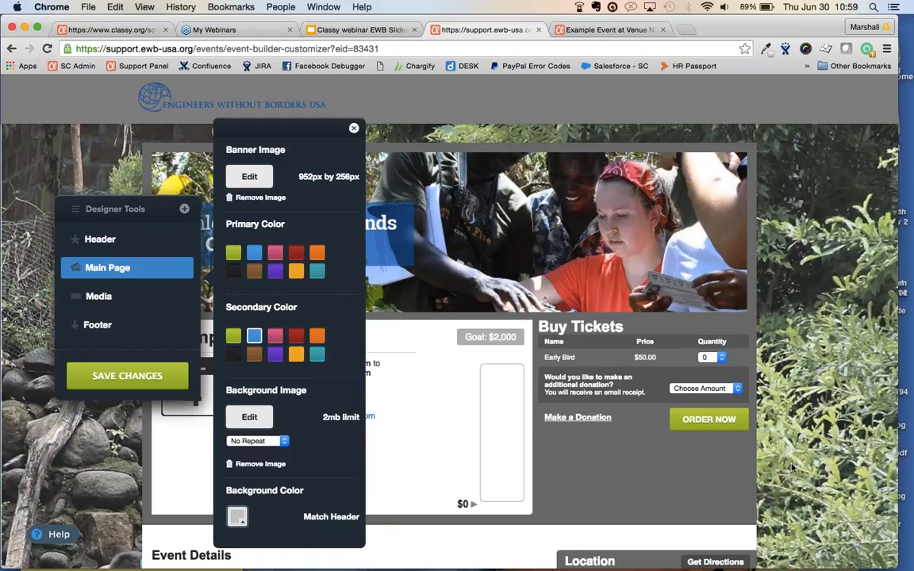
pyautogui.click(254, 253)
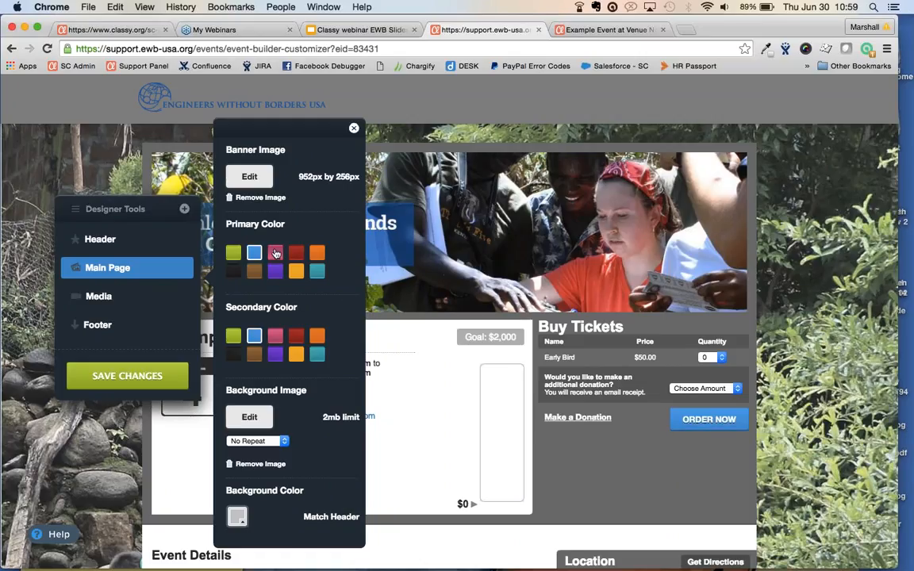
pyautogui.click(275, 252)
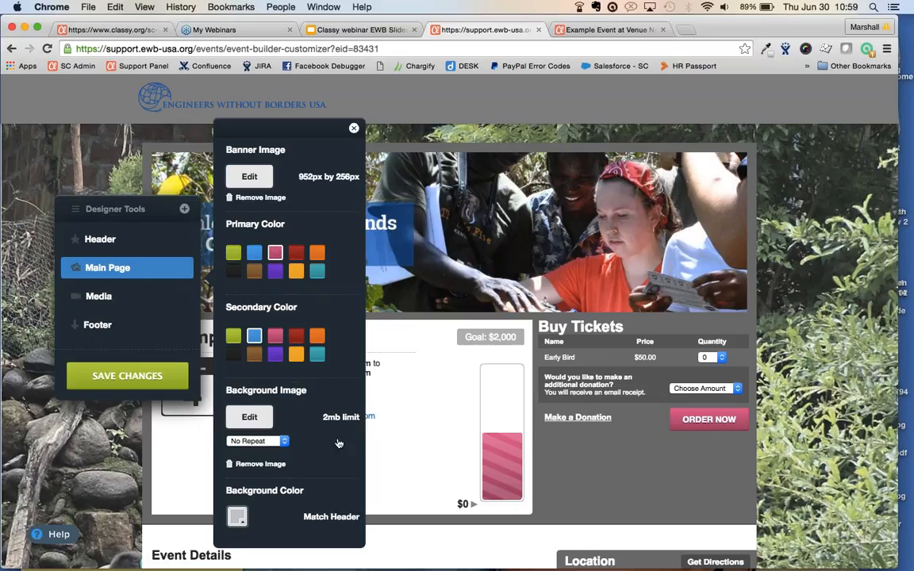
# Set the background image to Centered and Fixed
pyautogui.scroll(2, 720, 278)
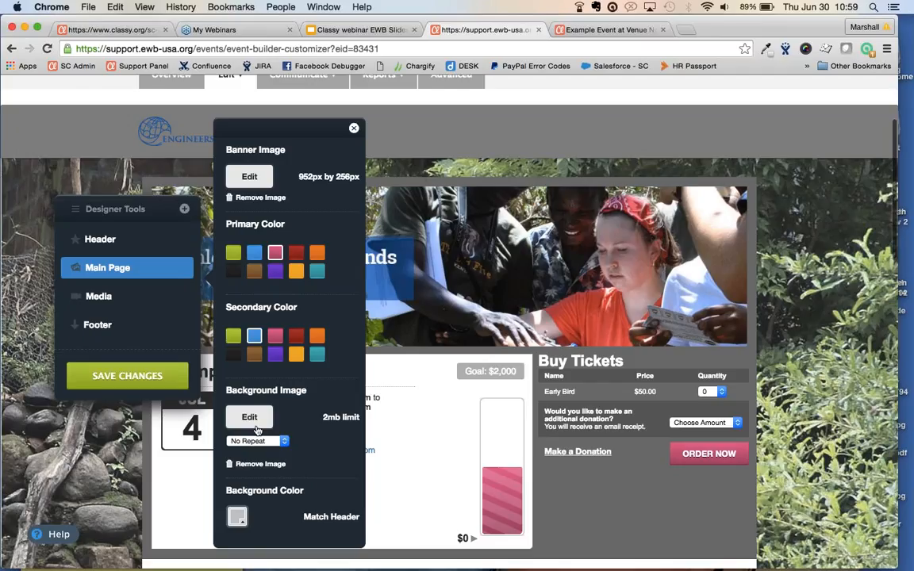
pyautogui.click(282, 441)
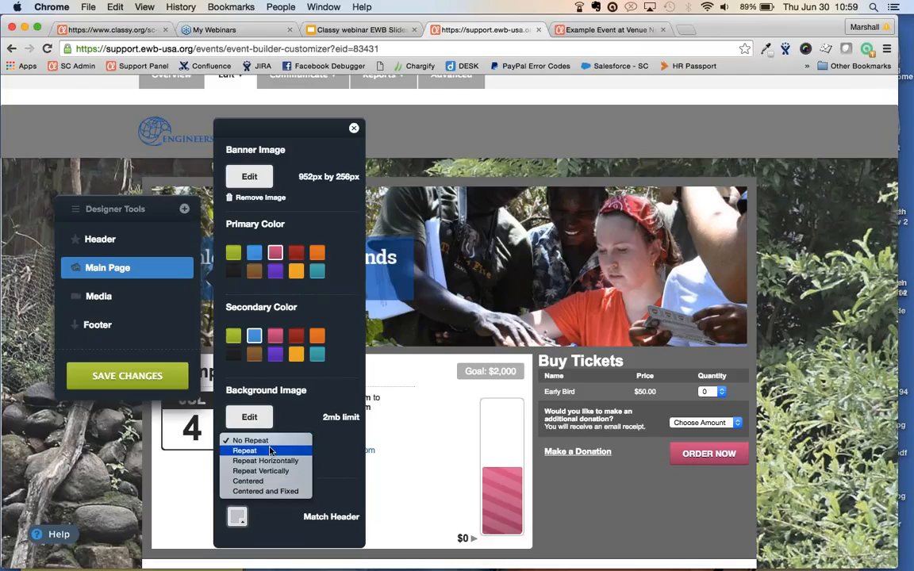
pyautogui.click(273, 490)
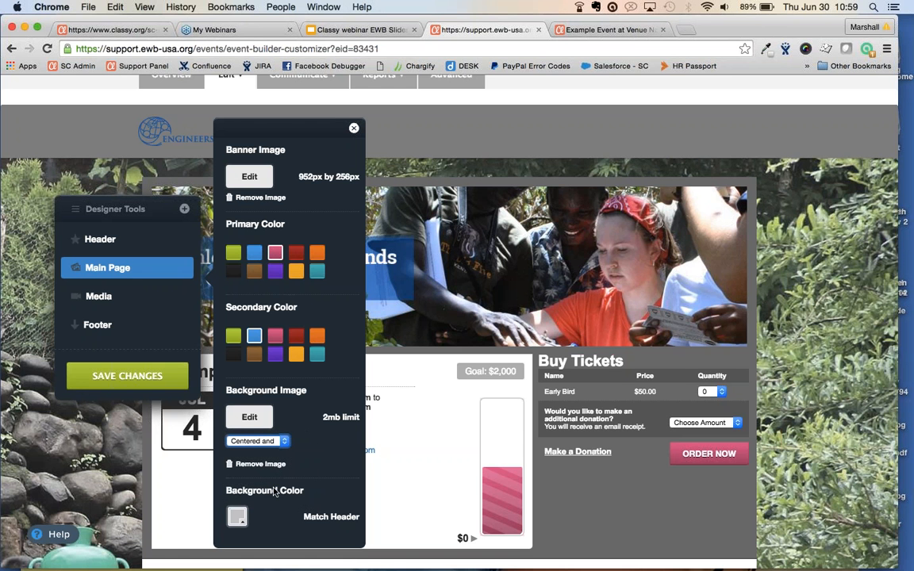
# Bring up the Media photo and video options in Designer Tools
pyautogui.scroll(-5, 274, 491)
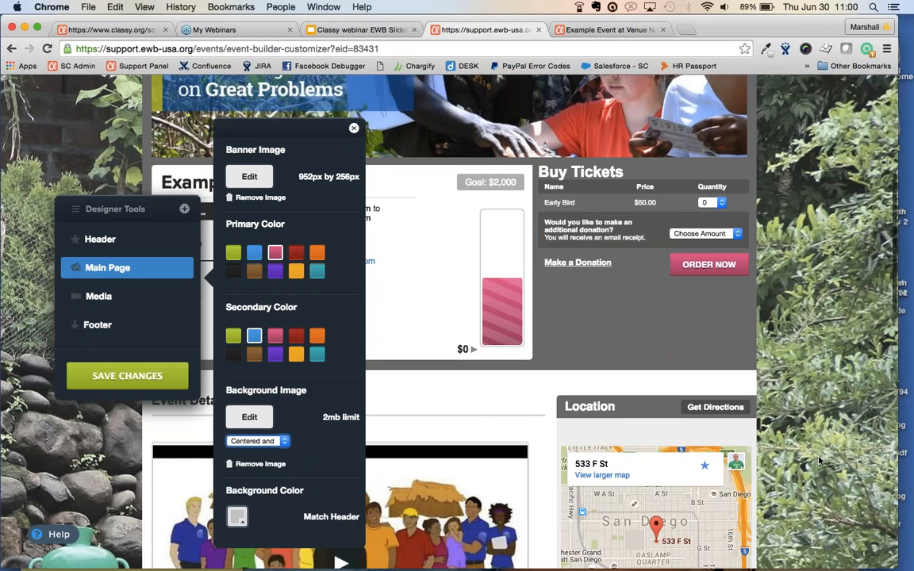
pyautogui.scroll(10, 819, 460)
pyautogui.scroll(-3, 820, 460)
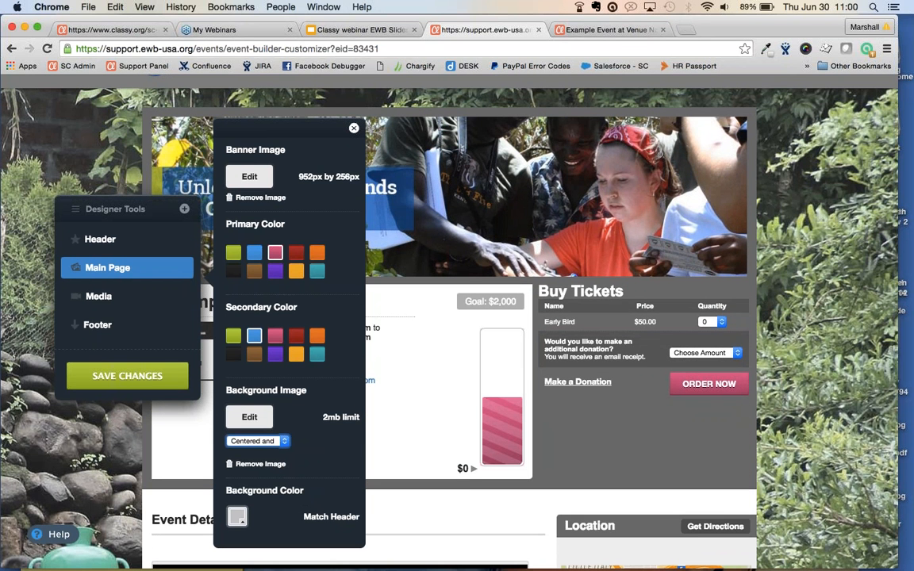
pyautogui.click(99, 299)
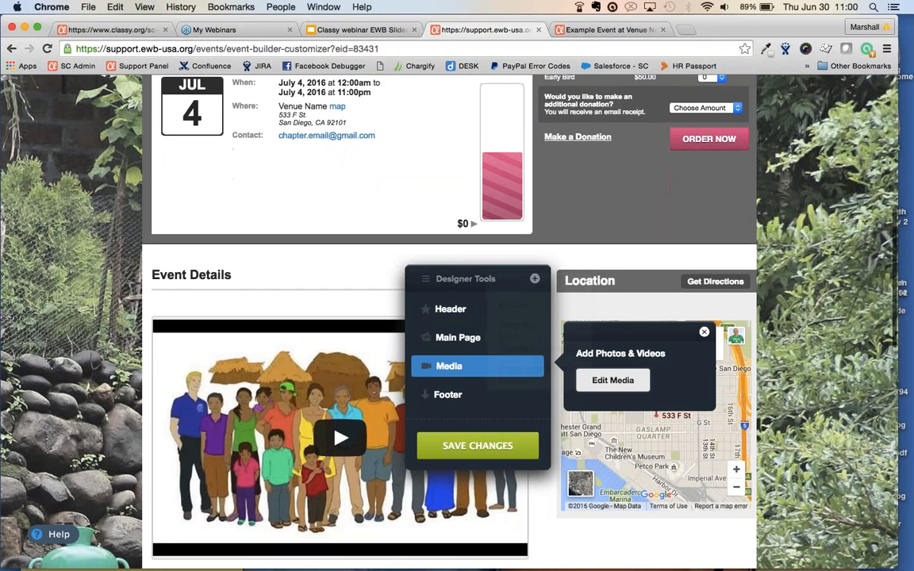
# In the media editor, drag the EWB-USA Overview video row, then save and close
pyautogui.moveTo(455, 284); pyautogui.dragTo(602, 316)
pyautogui.scroll(-2, 602, 317)
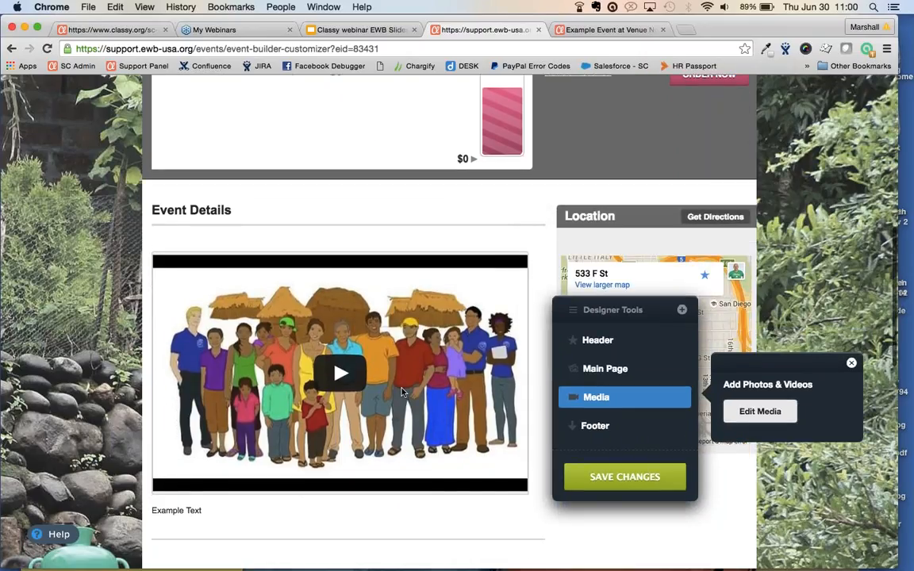
pyautogui.click(749, 413)
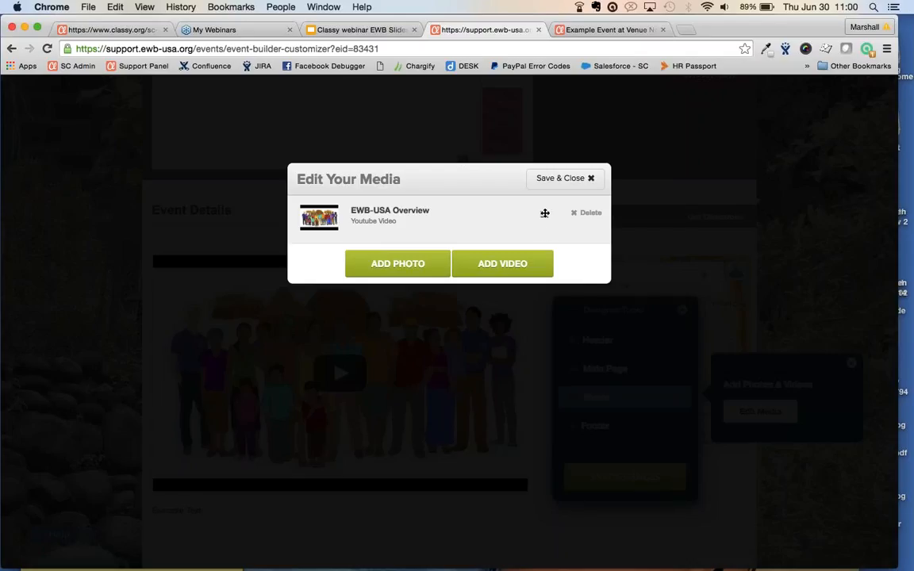
pyautogui.moveTo(544, 212); pyautogui.dragTo(536, 216)
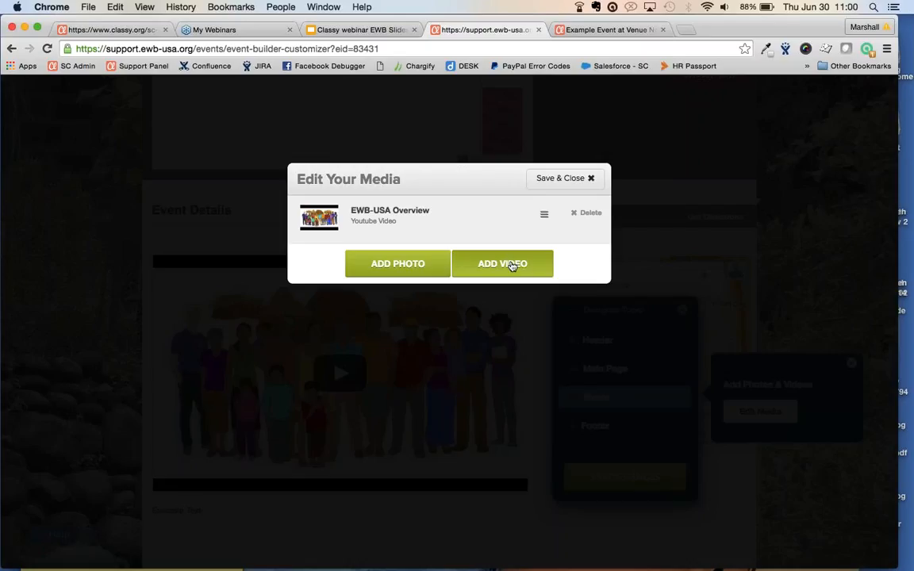
pyautogui.click(587, 179)
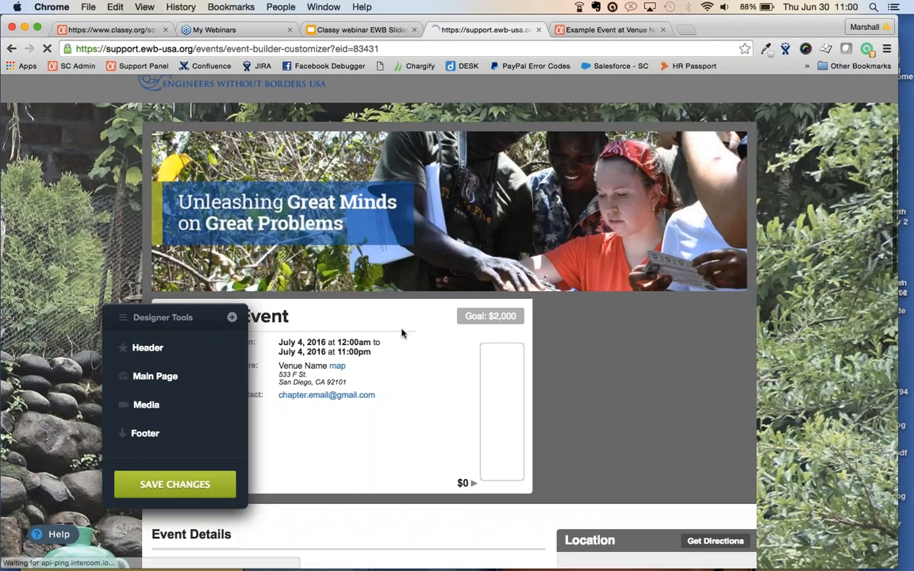
# Check that the footer background is Match Header, then open the Edit menu's event options
pyautogui.click(146, 434)
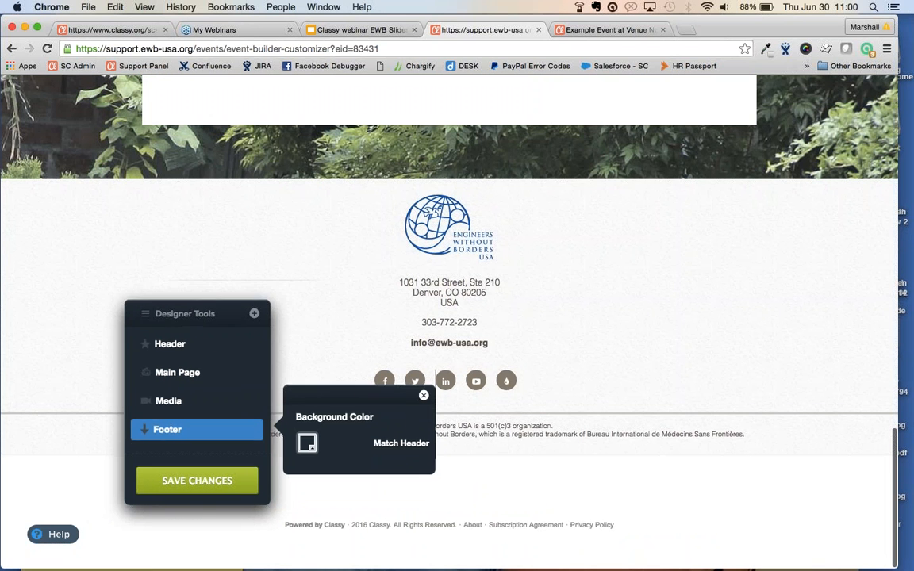
pyautogui.moveTo(172, 309); pyautogui.dragTo(578, 186)
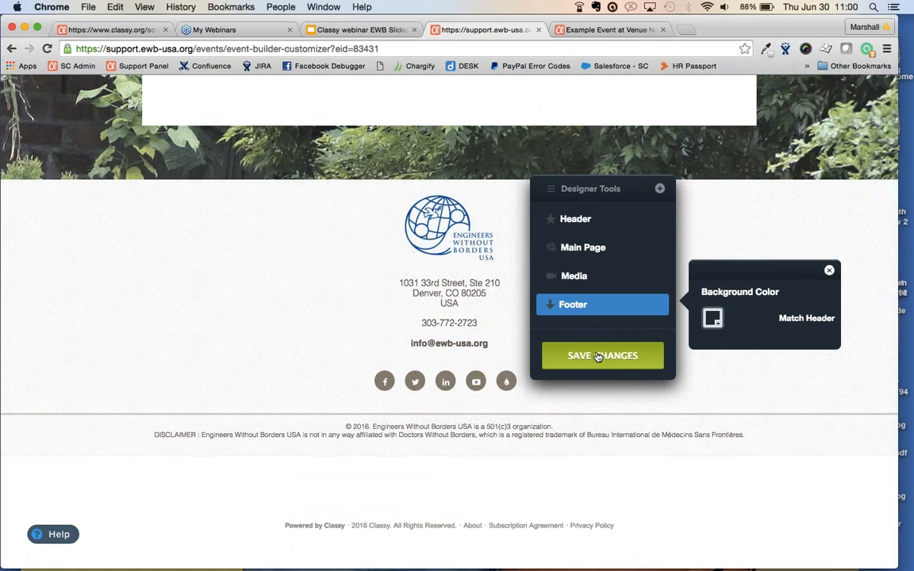
pyautogui.scroll(5, 598, 356)
pyautogui.scroll(10, 598, 356)
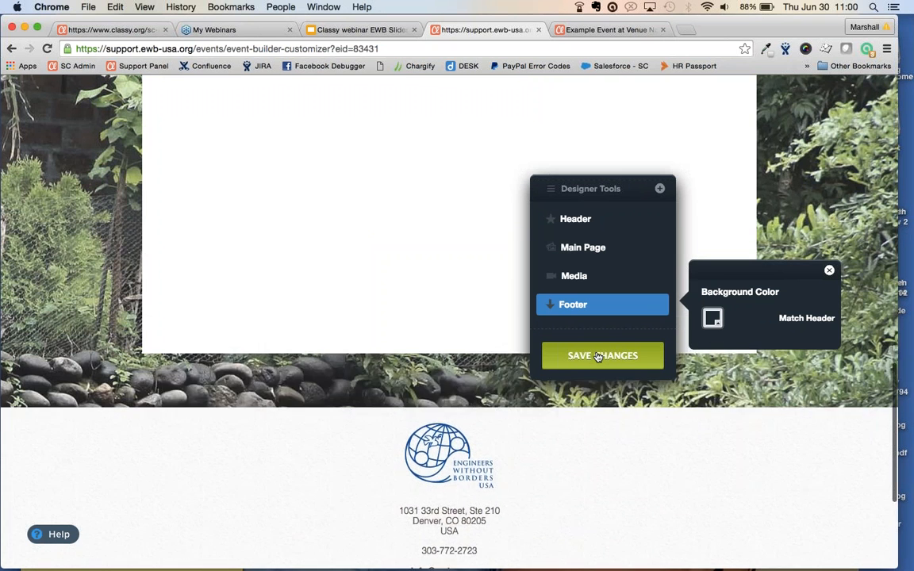
pyautogui.scroll(5, 598, 356)
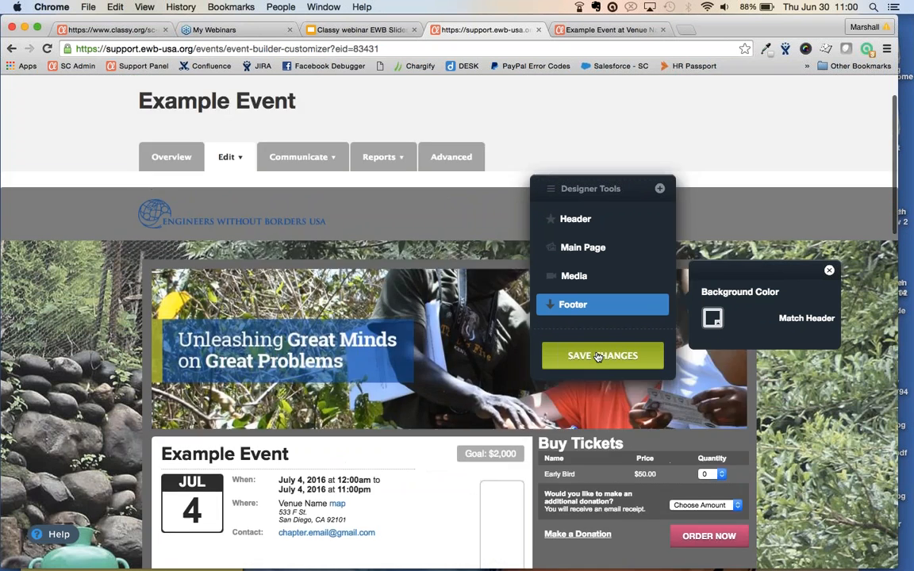
pyautogui.click(228, 174)
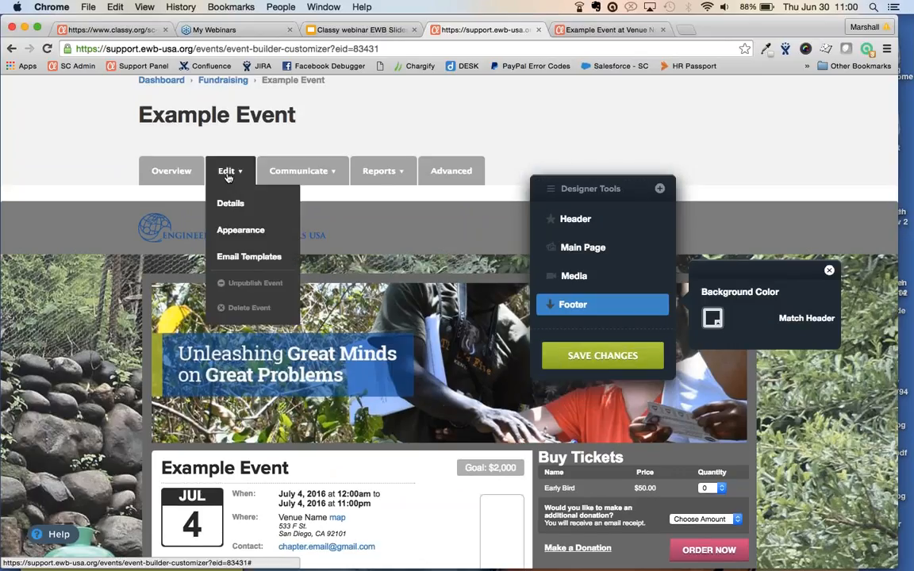
# Open the Ticket Receipt email template and review its custom message and Tax Deductibility boxes
pyautogui.click(229, 255)
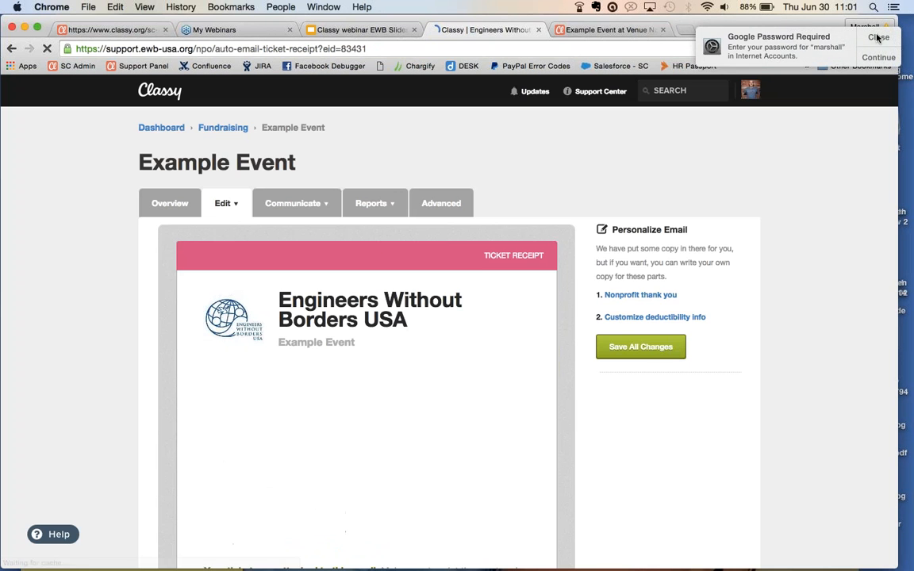
pyautogui.click(878, 38)
pyautogui.scroll(-2, 58, 295)
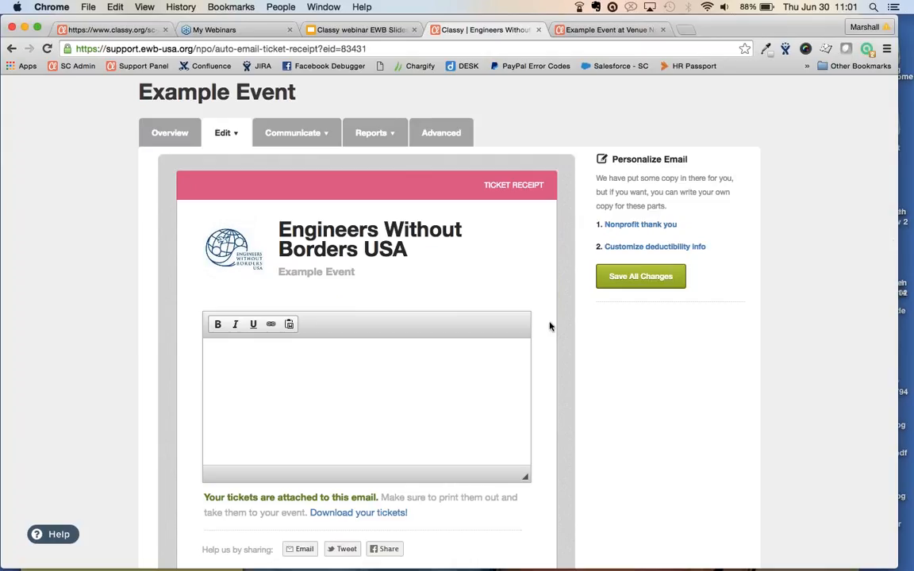
pyautogui.scroll(-3, 560, 332)
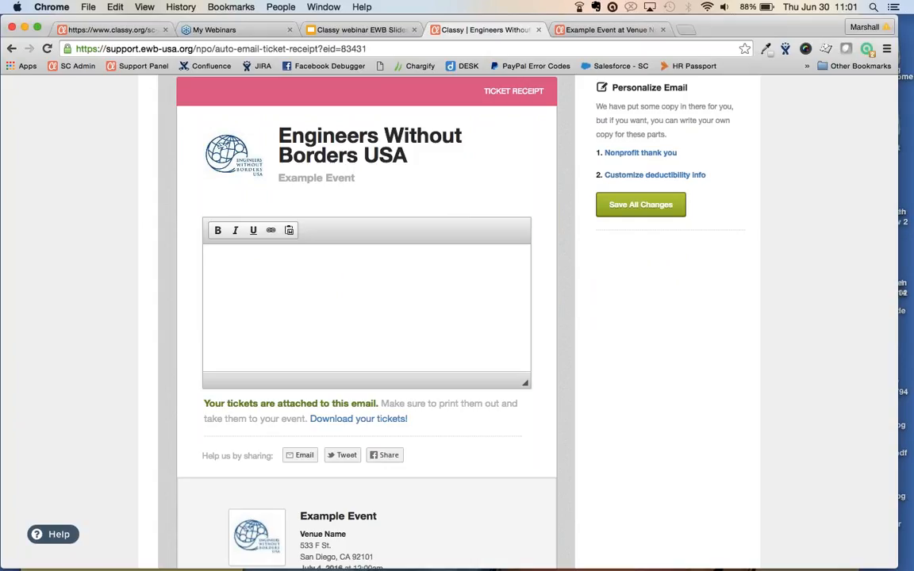
pyautogui.scroll(-6, 364, 317)
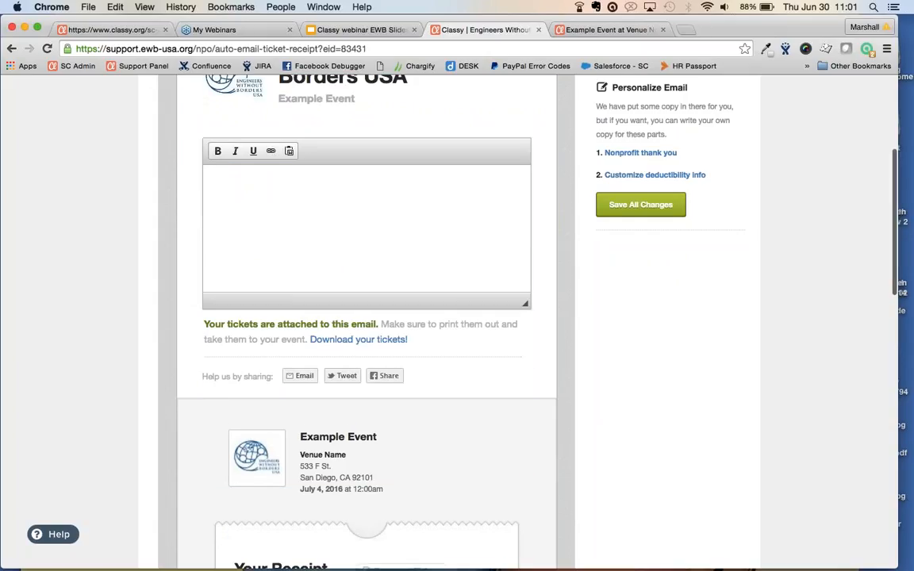
pyautogui.scroll(-4, 365, 317)
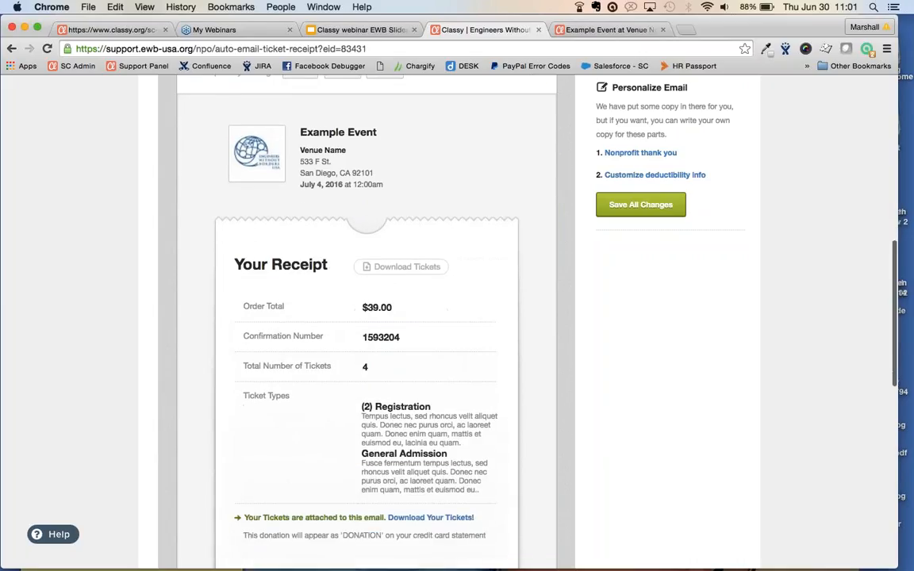
pyautogui.scroll(-2, 397, 421)
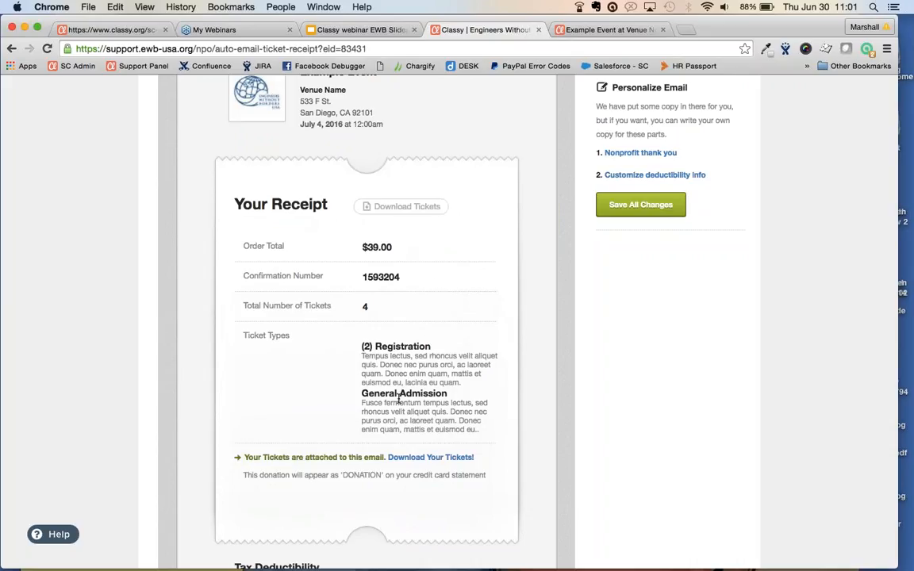
pyautogui.scroll(-3, 398, 400)
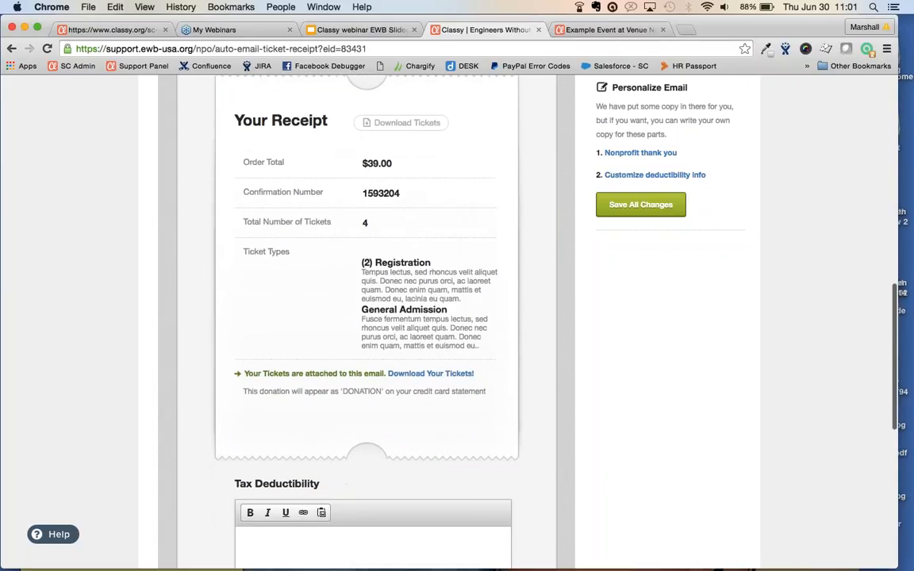
pyautogui.scroll(-3, 373, 384)
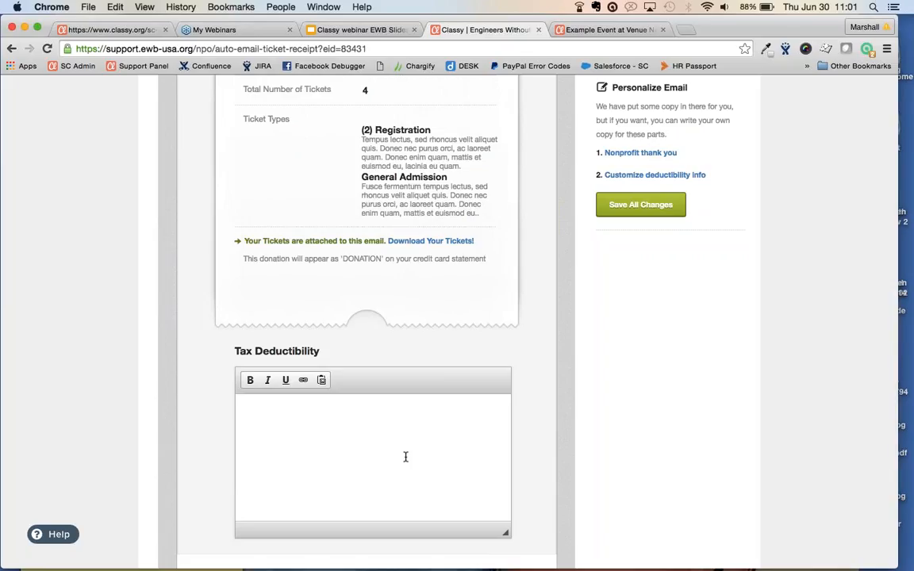
pyautogui.scroll(10, 624, 435)
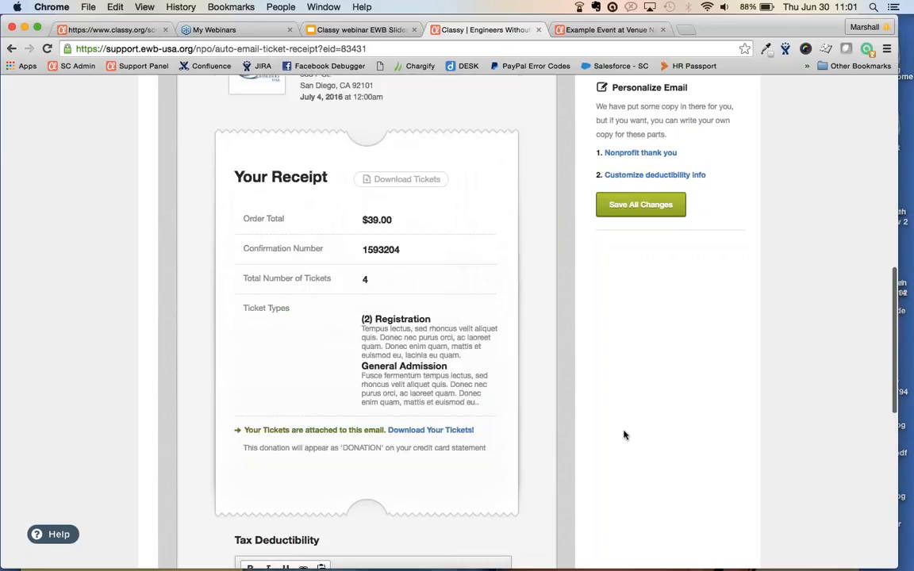
pyautogui.scroll(11, 624, 435)
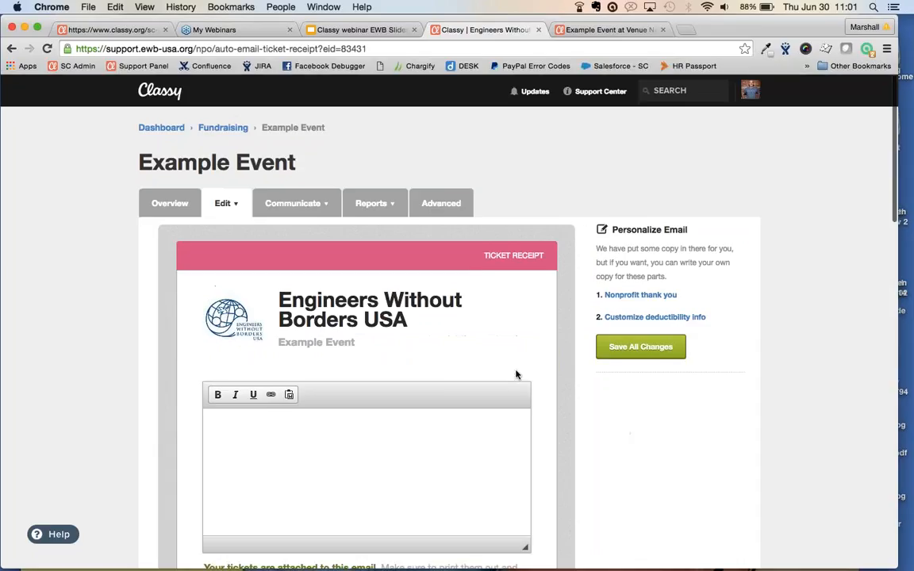
# Review the Advanced settings: Private visibility, charity as host, hidden guest list
pyautogui.click(440, 202)
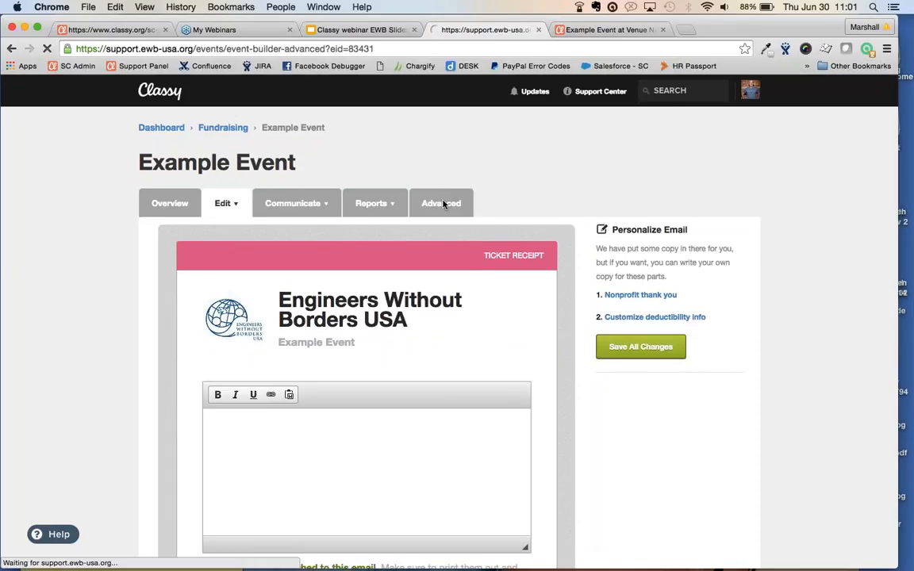
pyautogui.scroll(-2, 50, 322)
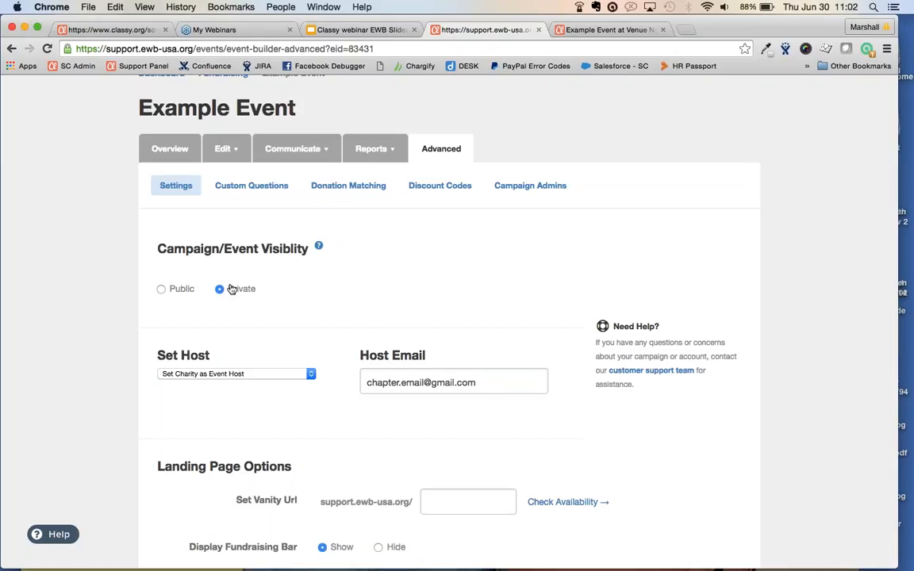
pyautogui.scroll(-5, 231, 288)
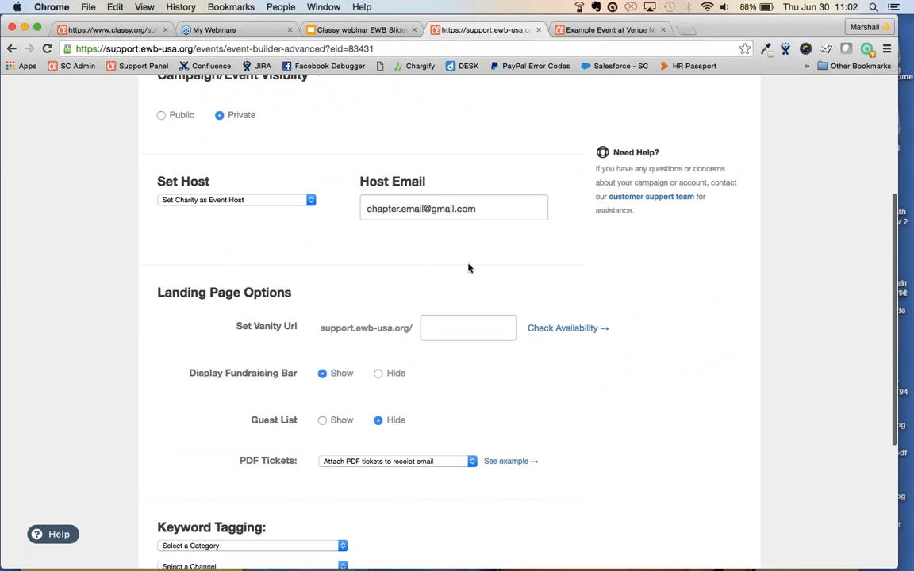
# Compare the live event page's contact email and web address against the settings
pyautogui.click(610, 29)
pyautogui.moveTo(372, 429); pyautogui.dragTo(274, 432)
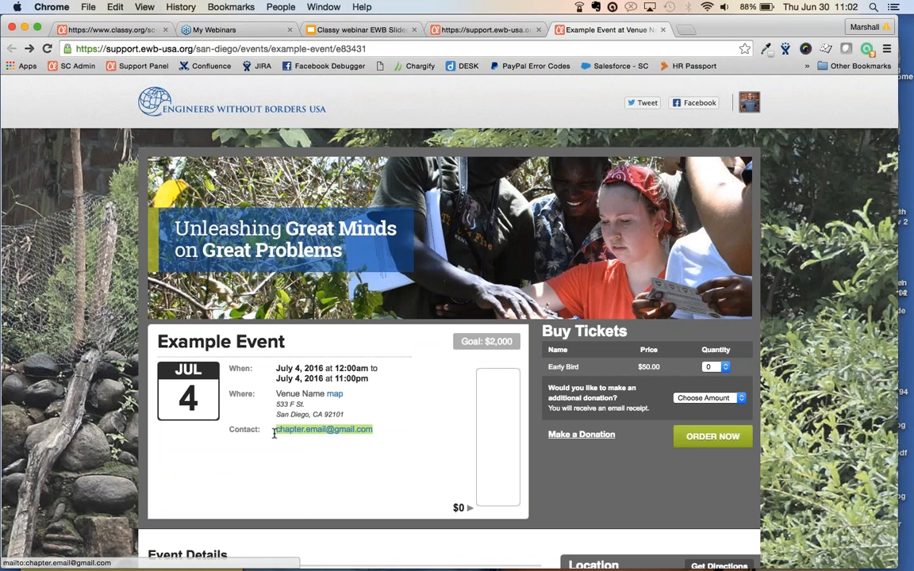
pyautogui.click(486, 30)
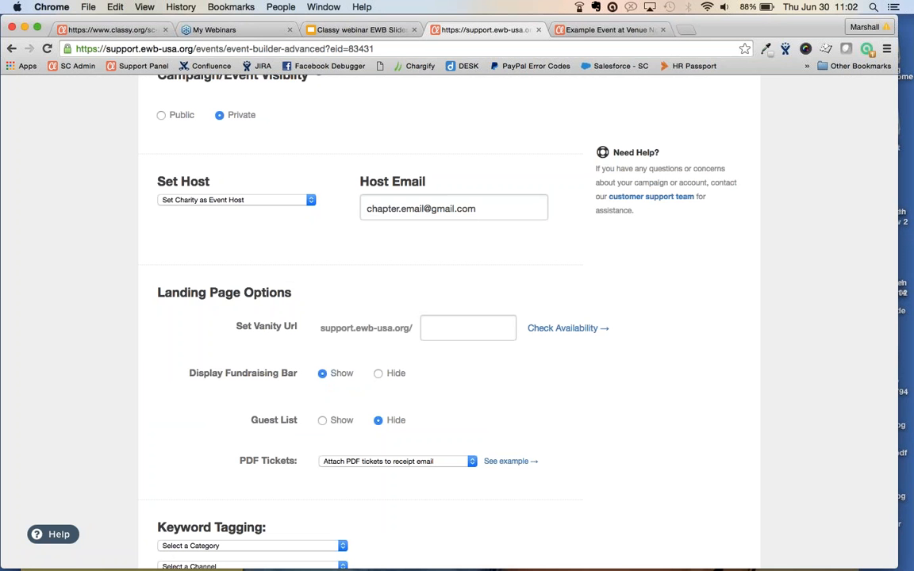
pyautogui.click(606, 31)
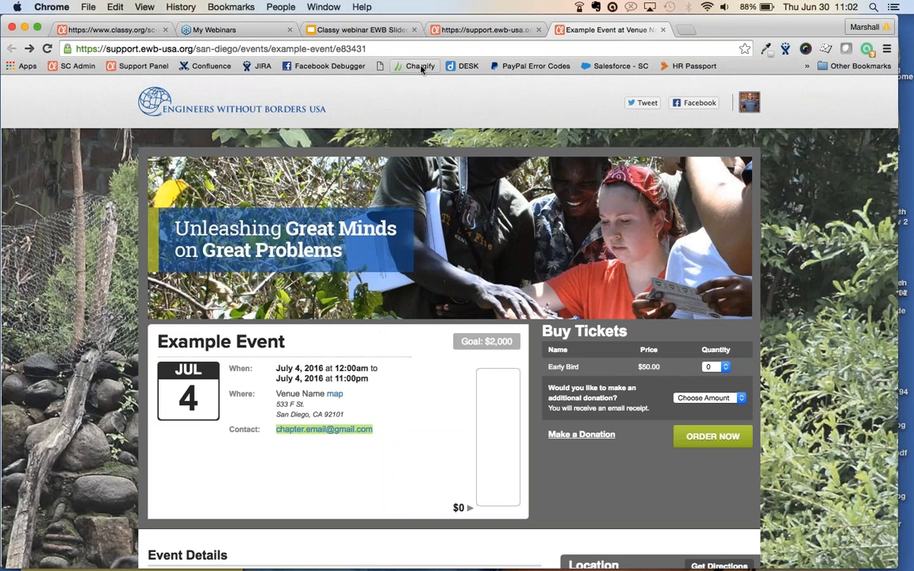
pyautogui.click(373, 47)
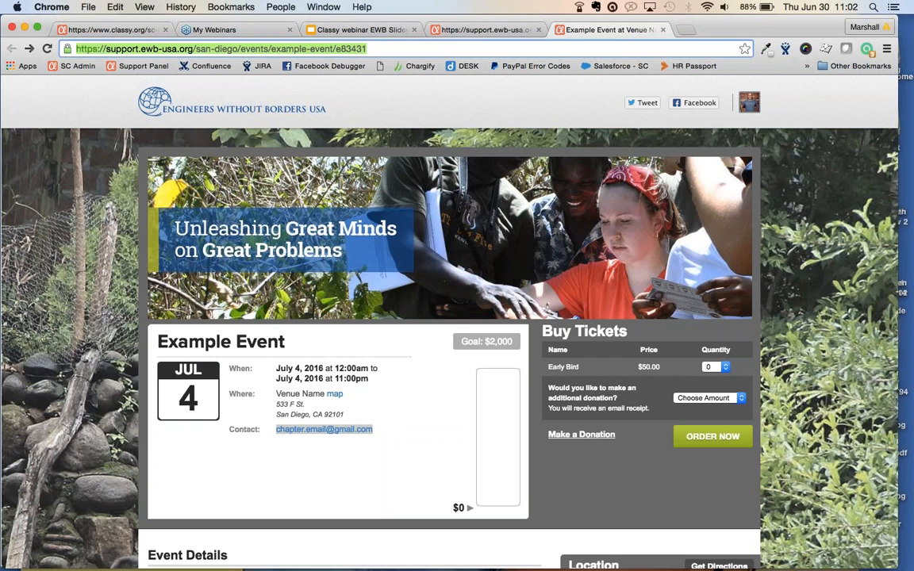
pyautogui.click(471, 30)
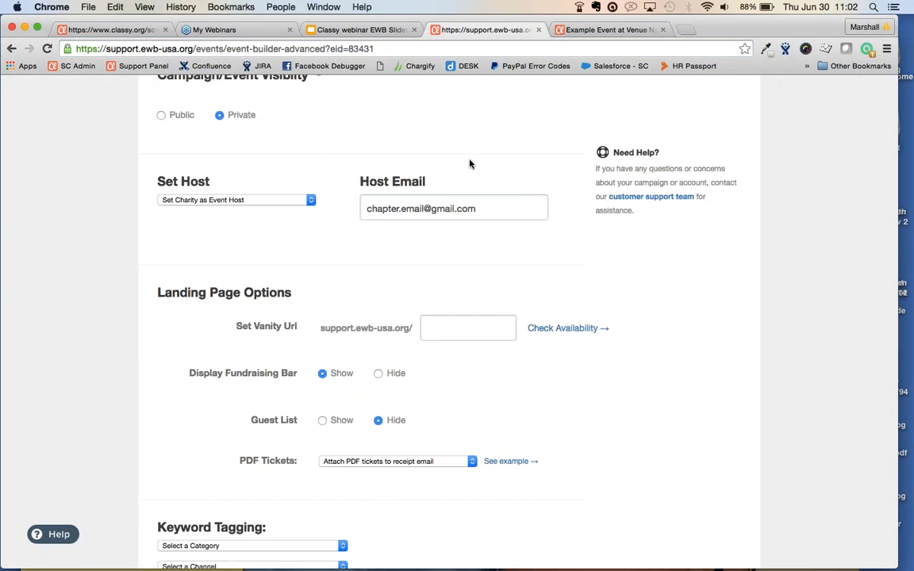
# Start entering a custom vanity URL in the Set Vanity Url field
pyautogui.scroll(3, 469, 162)
pyautogui.scroll(3, 449, 317)
pyautogui.scroll(-3, 449, 317)
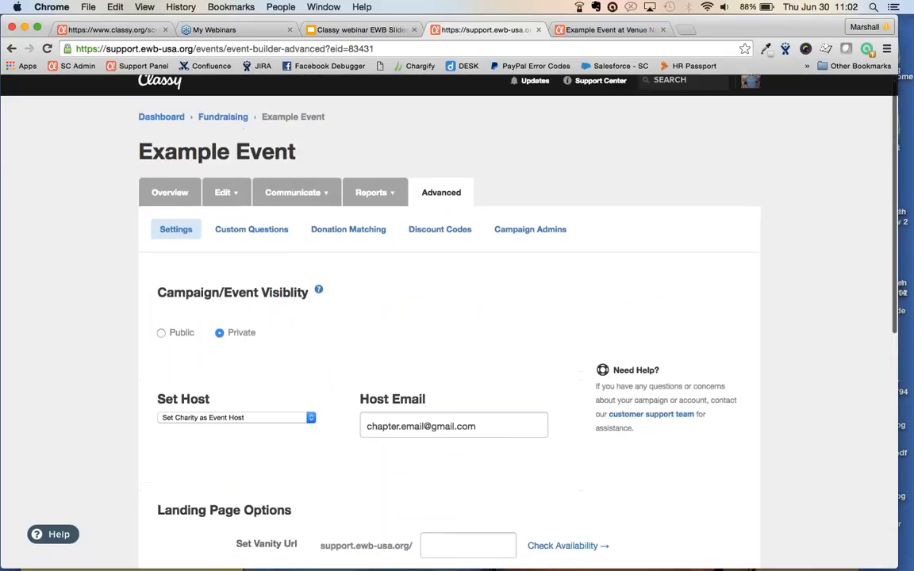
pyautogui.scroll(-1, 444, 317)
pyautogui.click(444, 424)
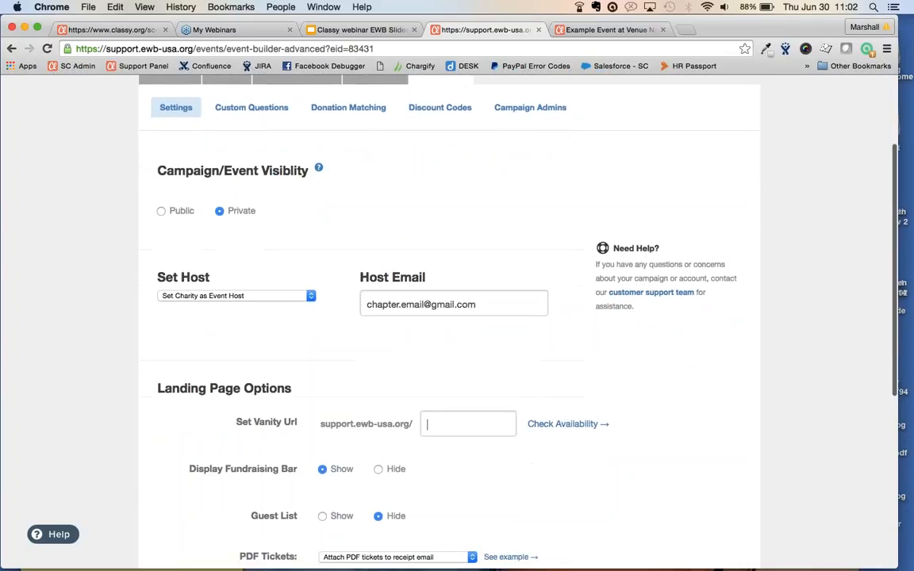
pyautogui.write('example')
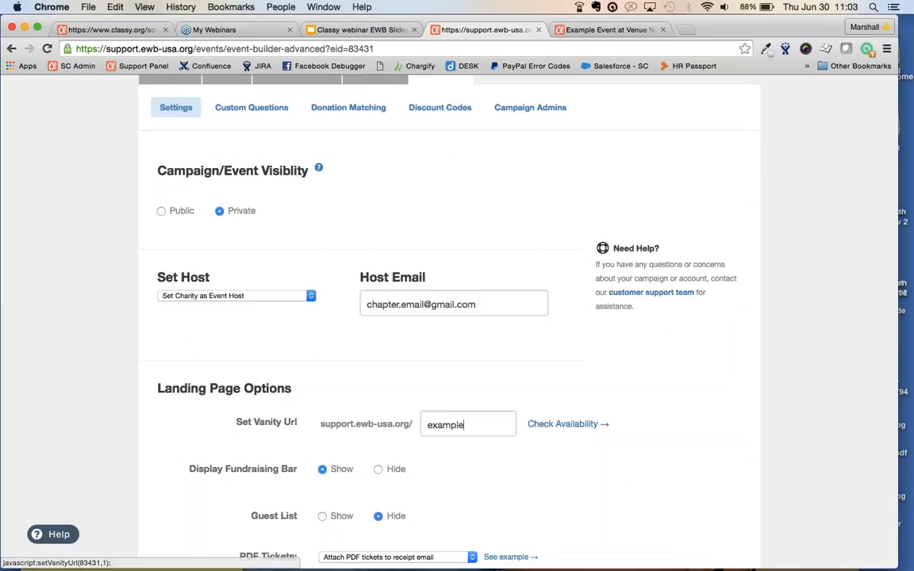
pyautogui.scroll(-2, 568, 424)
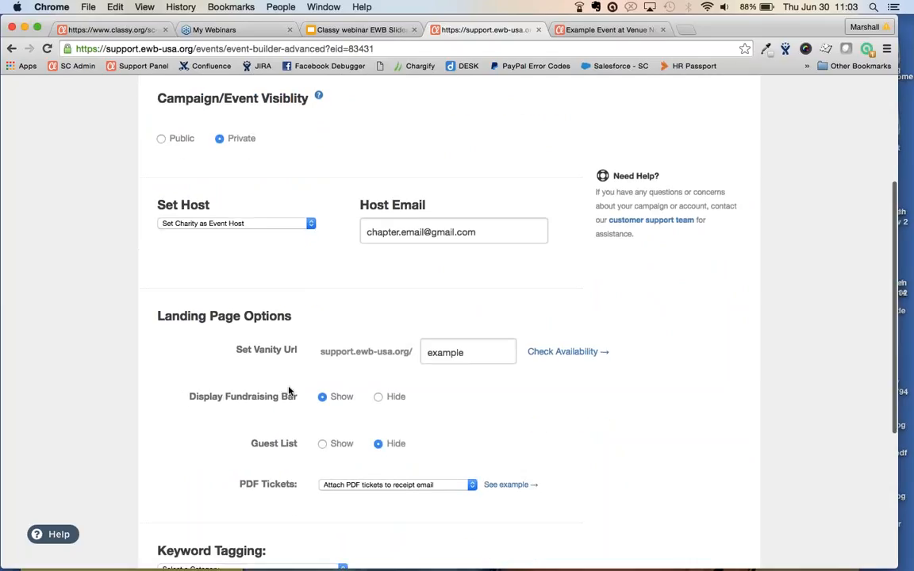
pyautogui.click(603, 31)
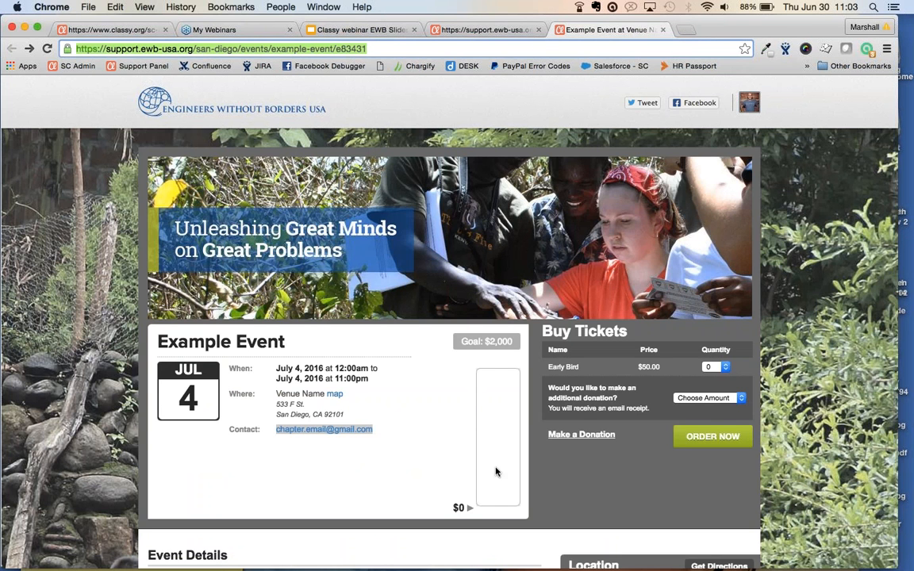
pyautogui.click(436, 29)
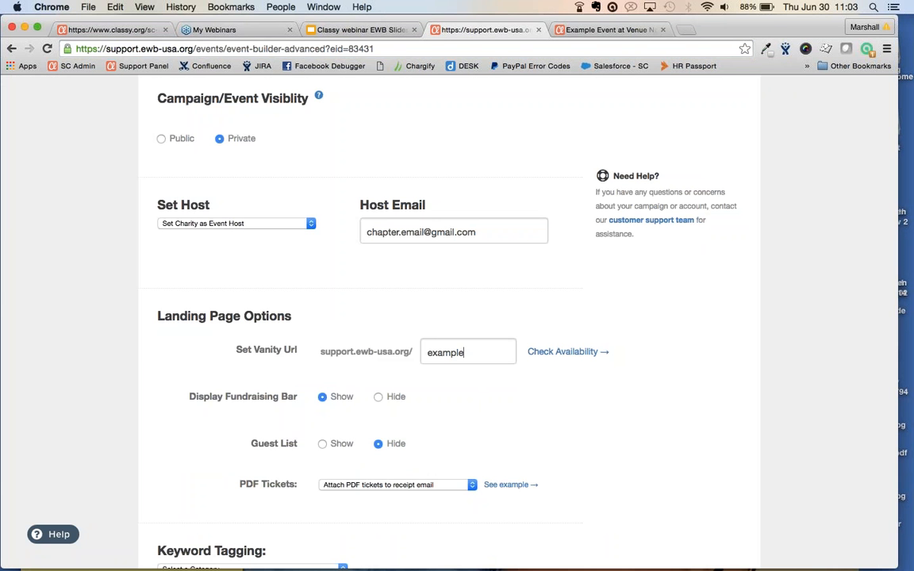
pyautogui.click(582, 29)
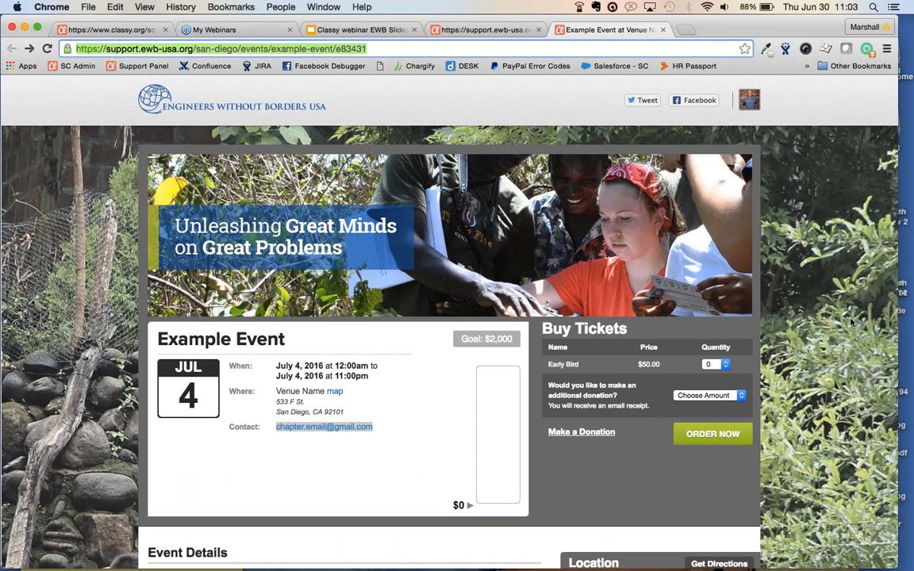
pyautogui.scroll(-10, 850, 321)
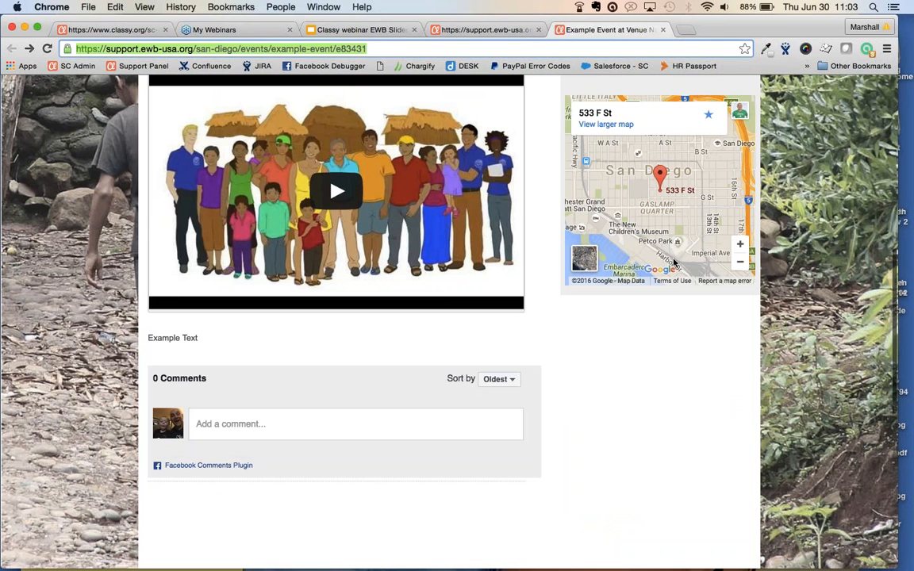
pyautogui.click(473, 32)
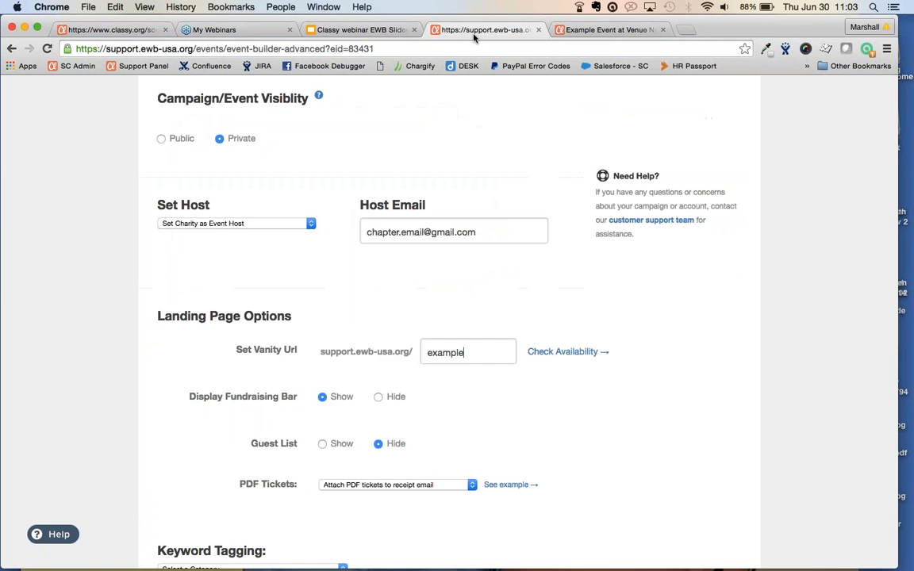
pyautogui.scroll(-1, 507, 406)
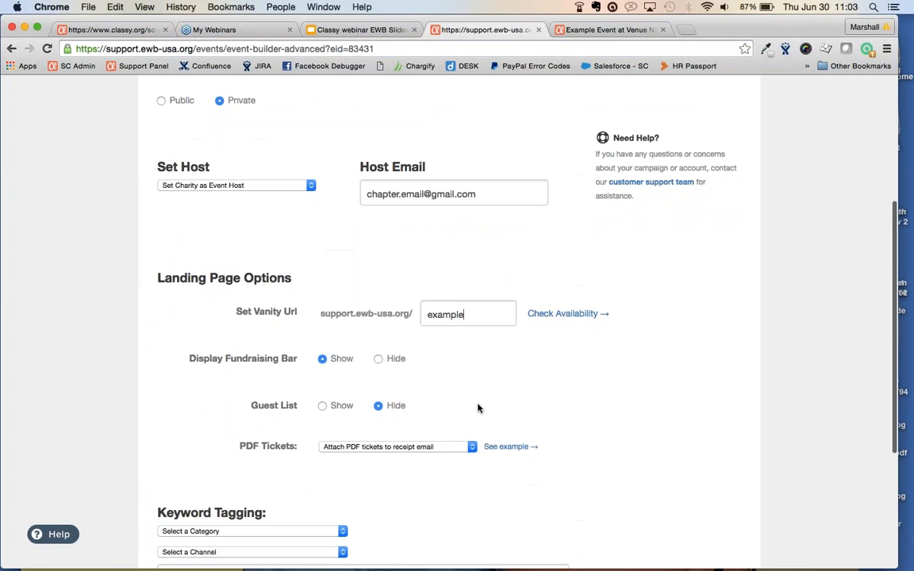
pyautogui.scroll(2, 434, 435)
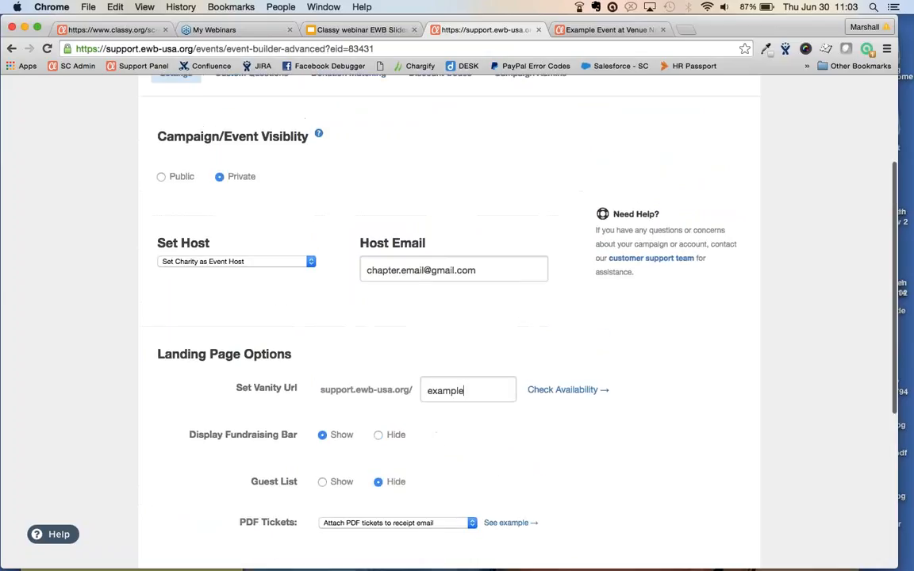
pyautogui.click(468, 523)
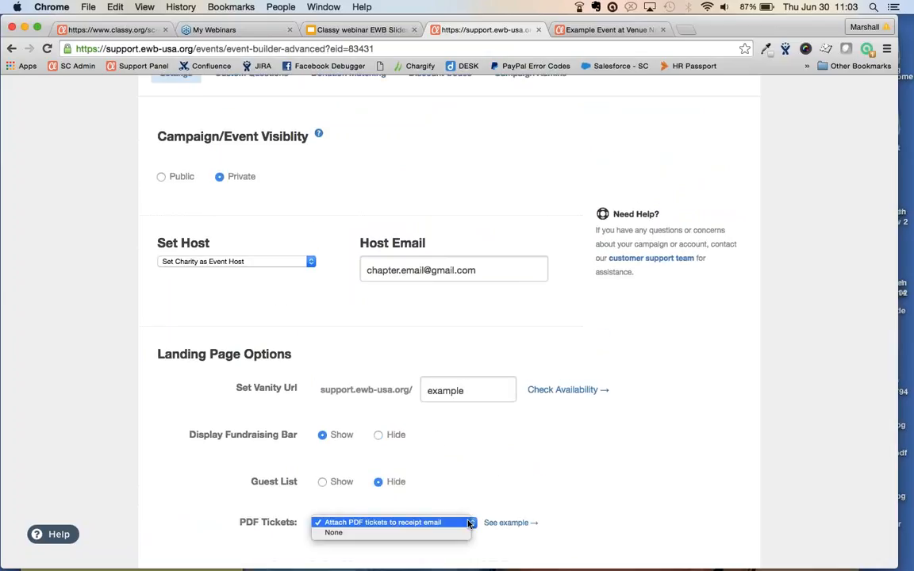
pyautogui.click(592, 455)
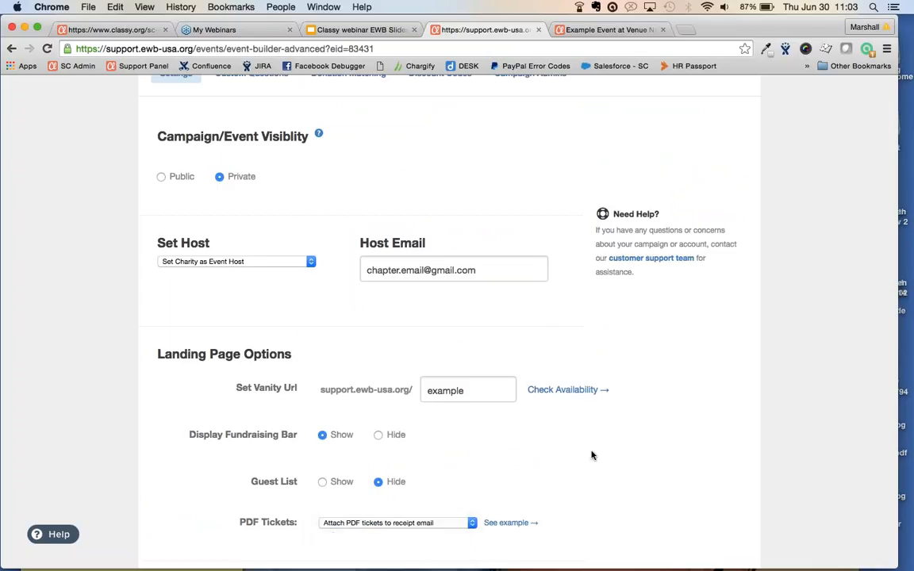
pyautogui.scroll(2, 591, 455)
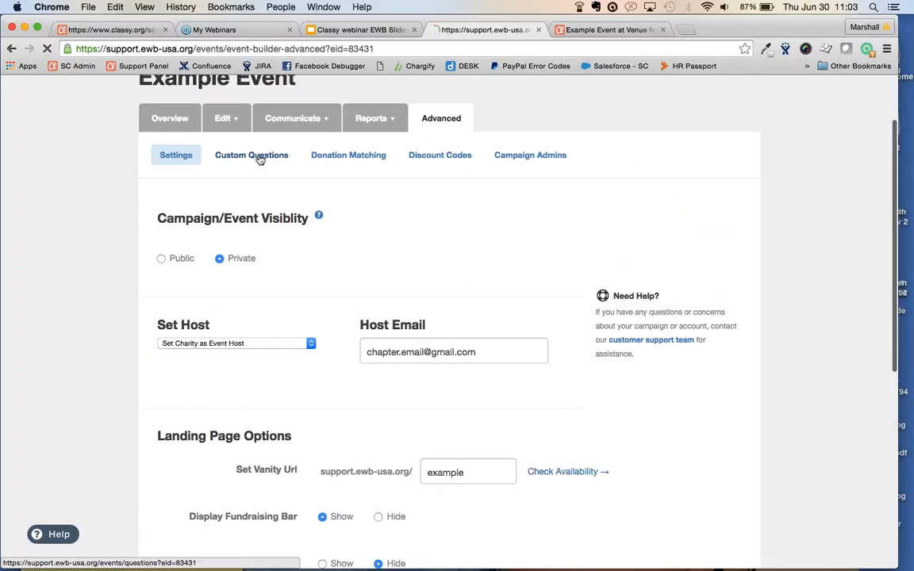
# Open Custom Questions and keep them applied to Ticket Purchase
pyautogui.click(254, 158)
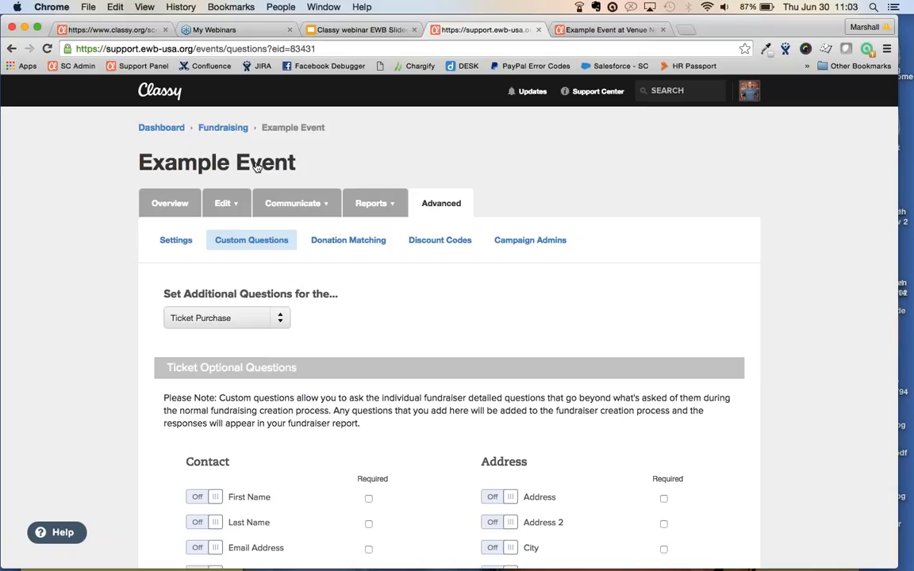
pyautogui.scroll(-5, 256, 167)
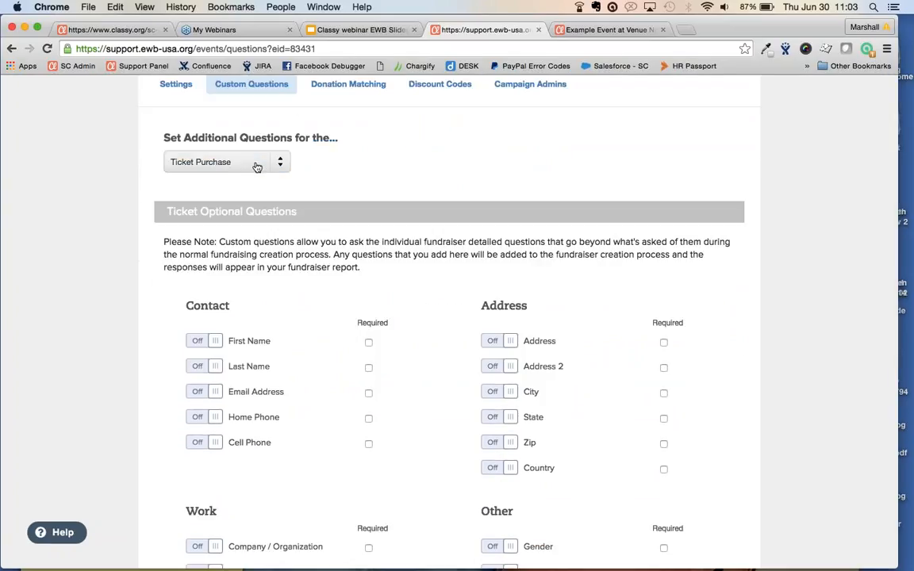
pyautogui.click(256, 167)
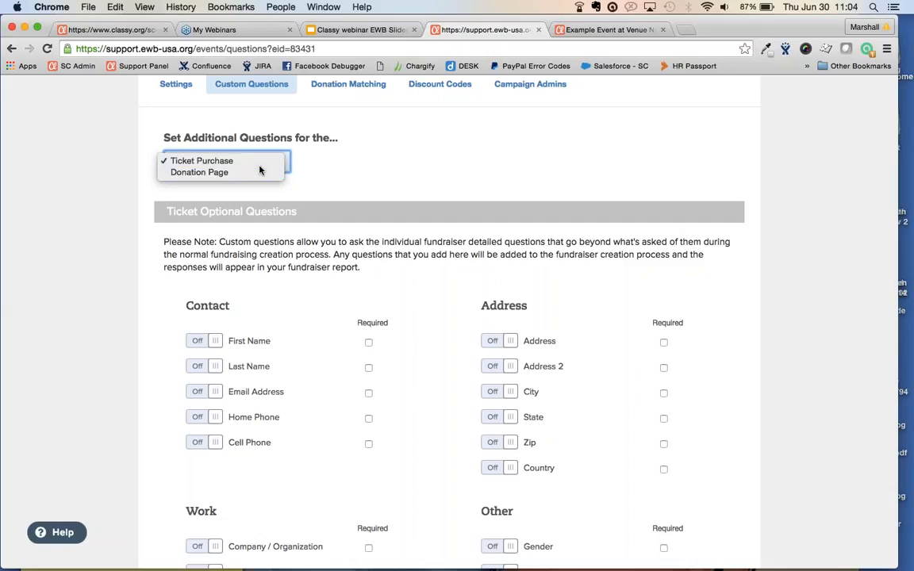
pyautogui.click(210, 163)
# Toggle the Cell Phone question on and required, then turn it back off
pyautogui.scroll(-1, 109, 225)
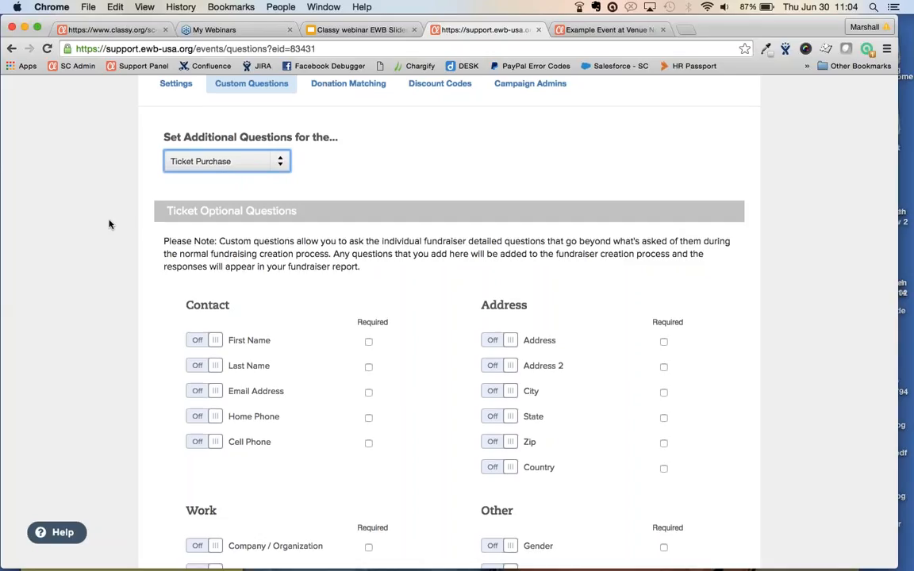
pyautogui.scroll(-3, 109, 225)
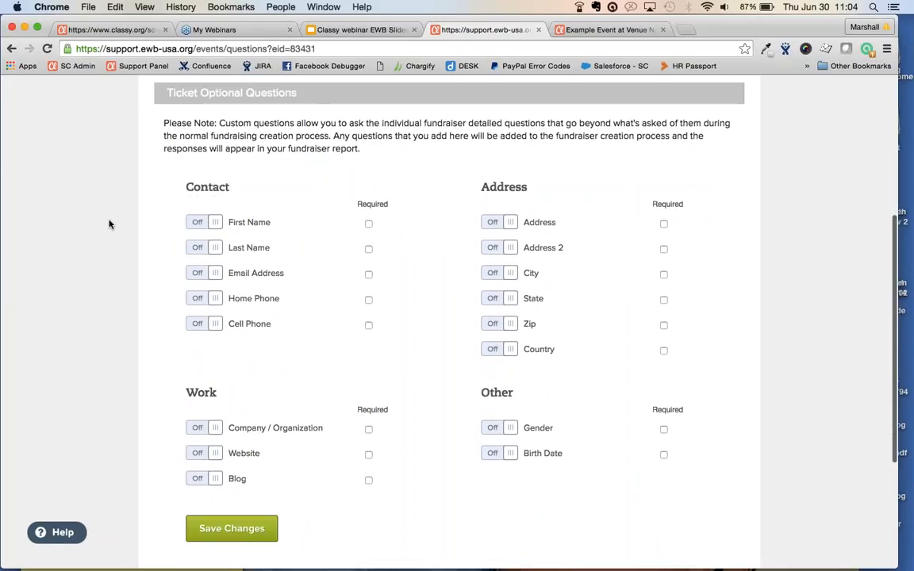
pyautogui.click(204, 324)
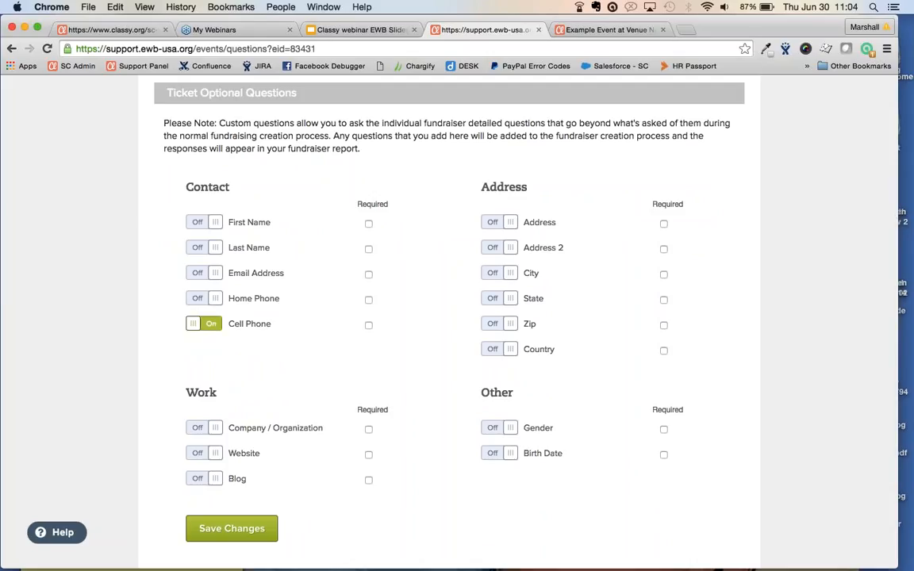
pyautogui.click(368, 326)
pyautogui.click(368, 326)
pyautogui.click(204, 324)
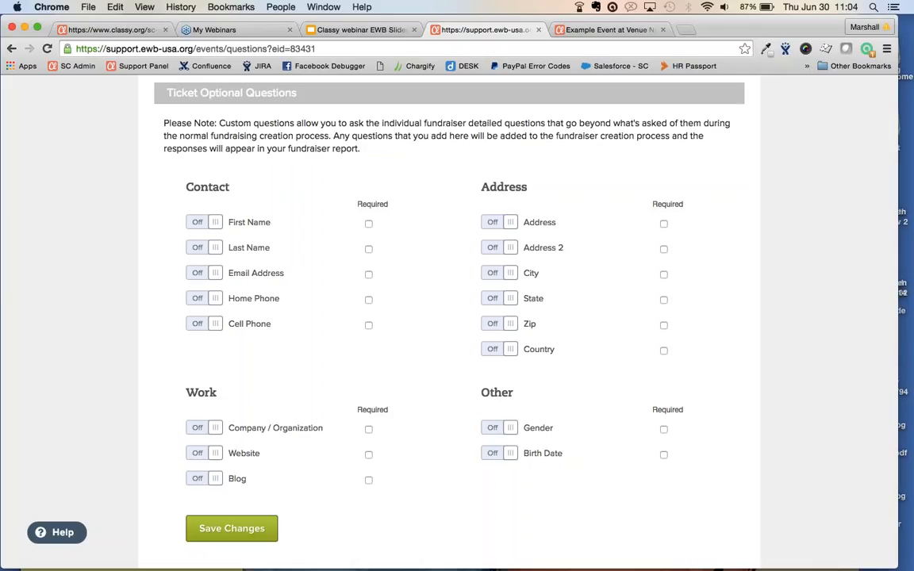
pyautogui.scroll(-5, 160, 369)
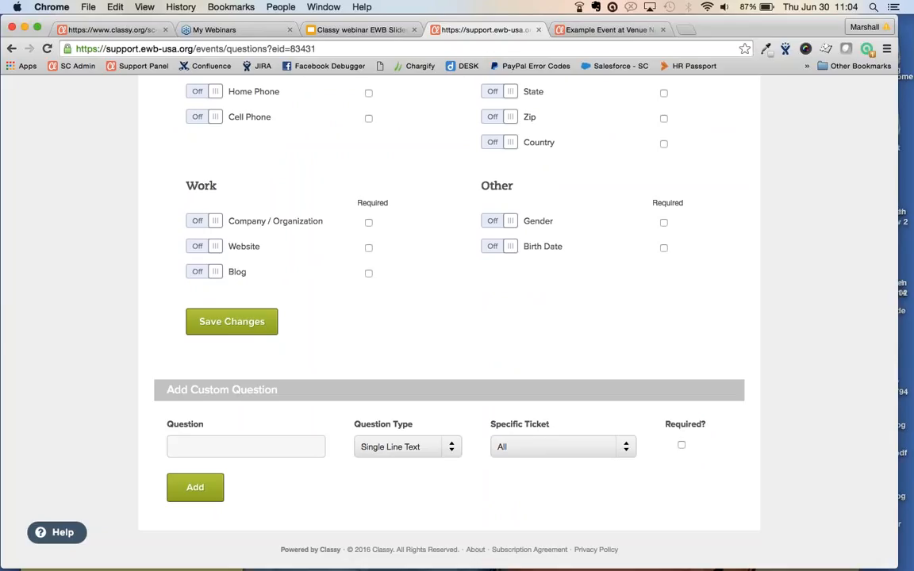
# Create a required 'T-Shirt Size?' Custom Select List question for All tickets
pyautogui.click(227, 450)
pyautogui.write('T')
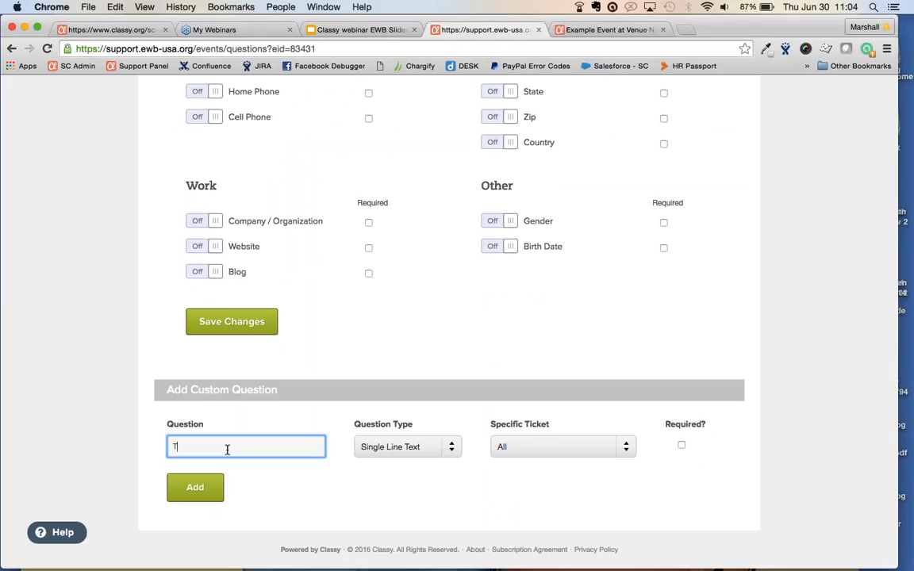
pyautogui.write('-Shirt Size?')
pyautogui.click(407, 446)
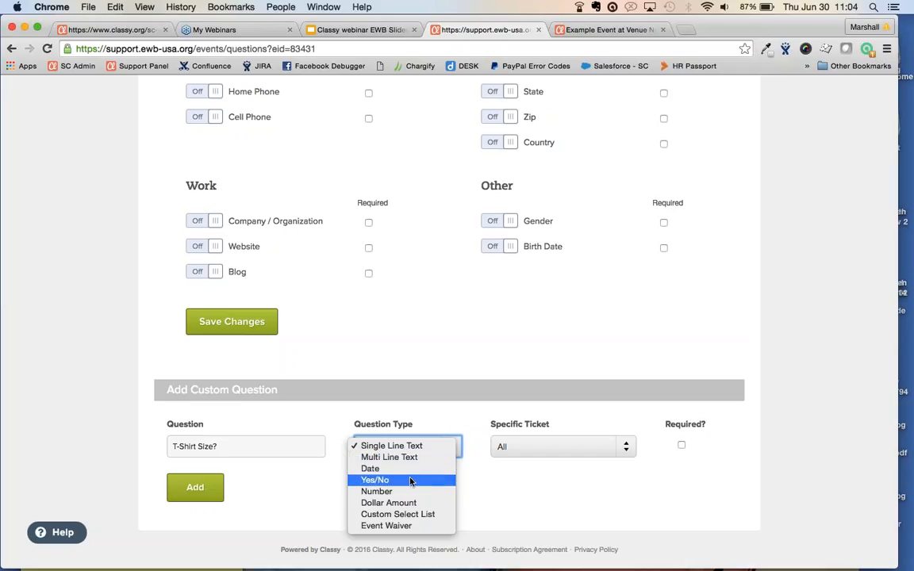
pyautogui.click(393, 515)
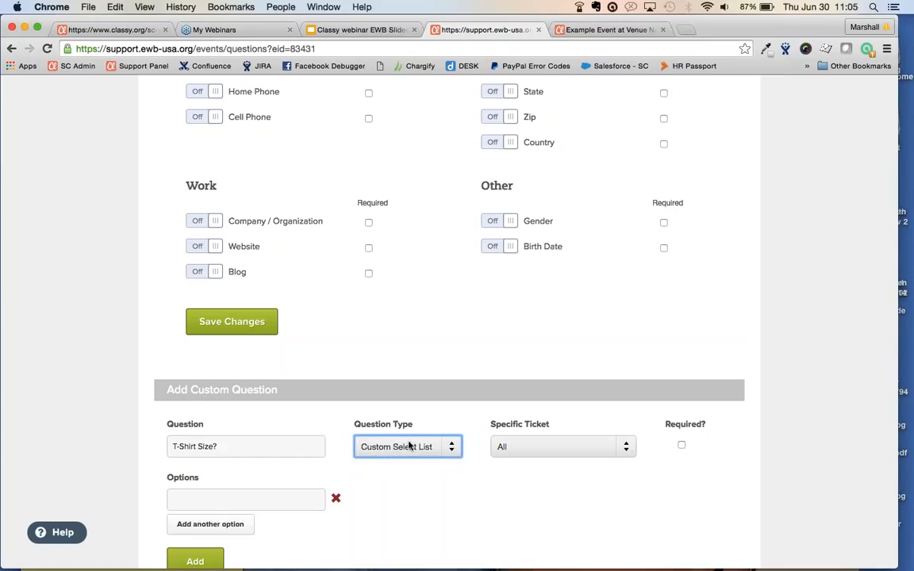
pyautogui.click(595, 447)
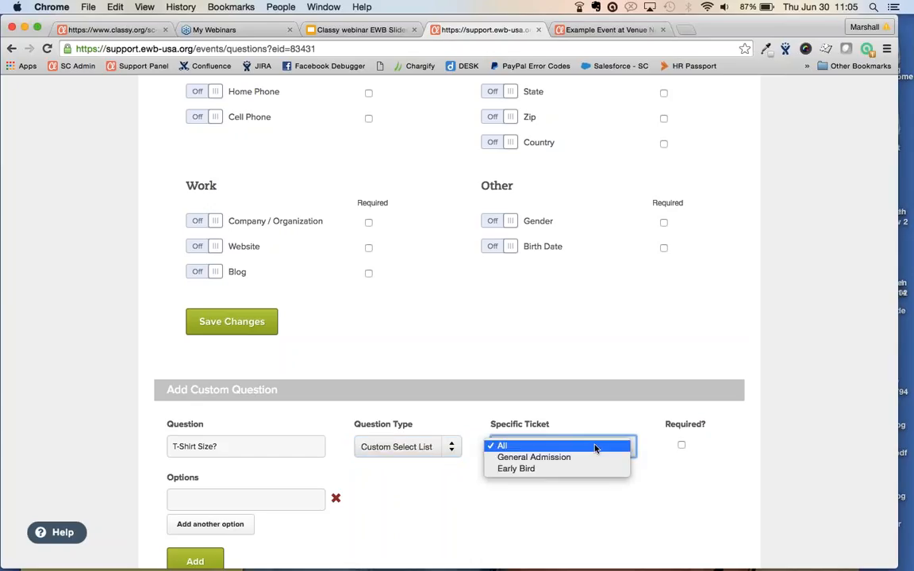
pyautogui.click(518, 447)
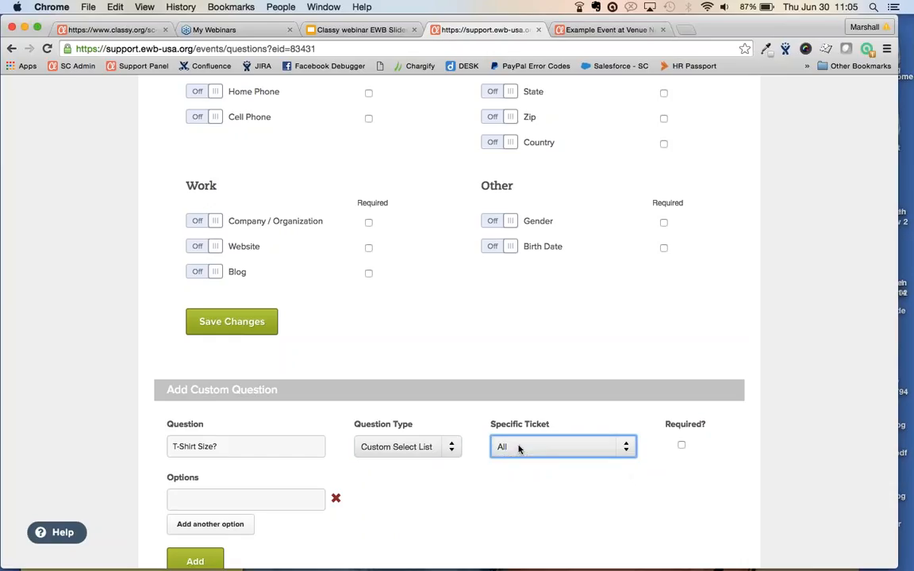
pyautogui.click(681, 444)
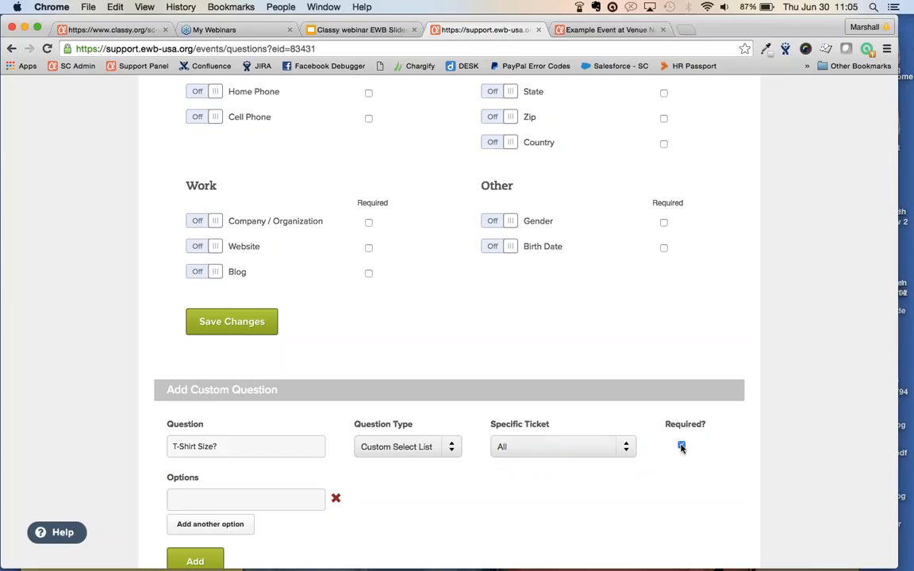
# Give the T-Shirt Size? question the options Small and Medium and add it
pyautogui.scroll(-3, 681, 449)
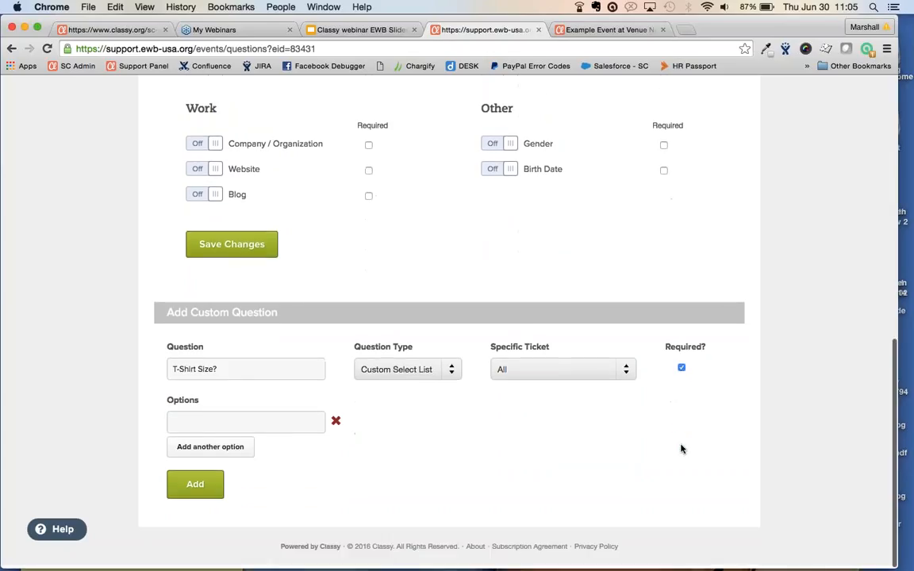
pyautogui.click(199, 428)
pyautogui.write('Small')
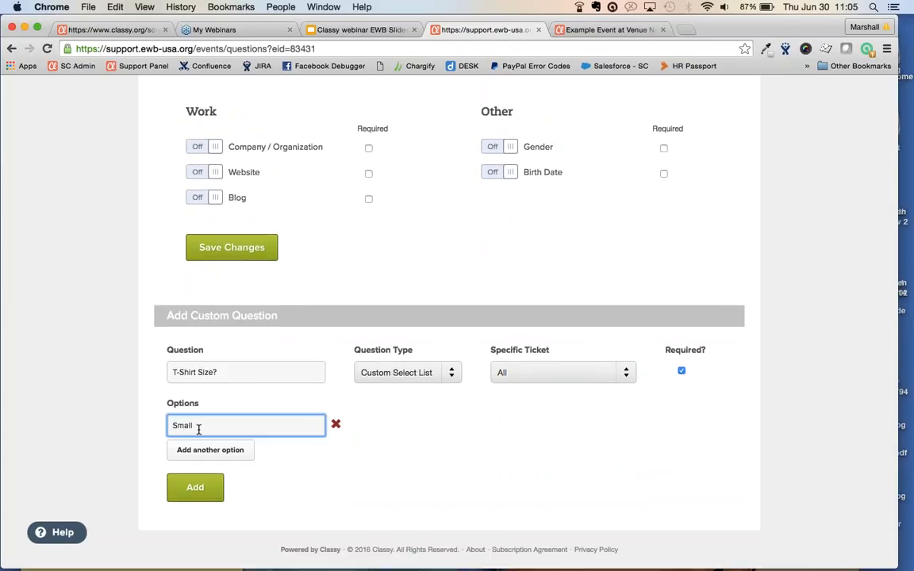
pyautogui.press('Return')
pyautogui.click(199, 449)
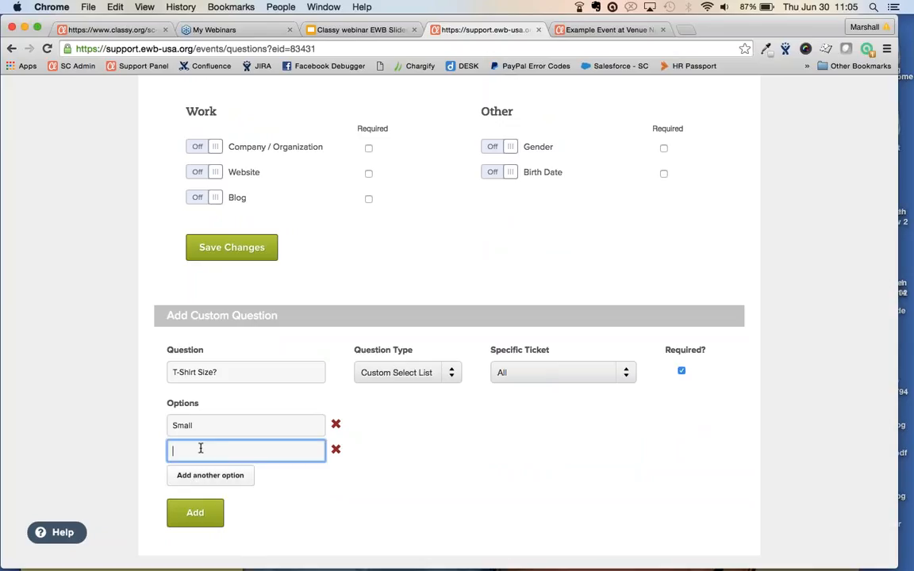
pyautogui.write('Medium')
pyautogui.press('Tab')
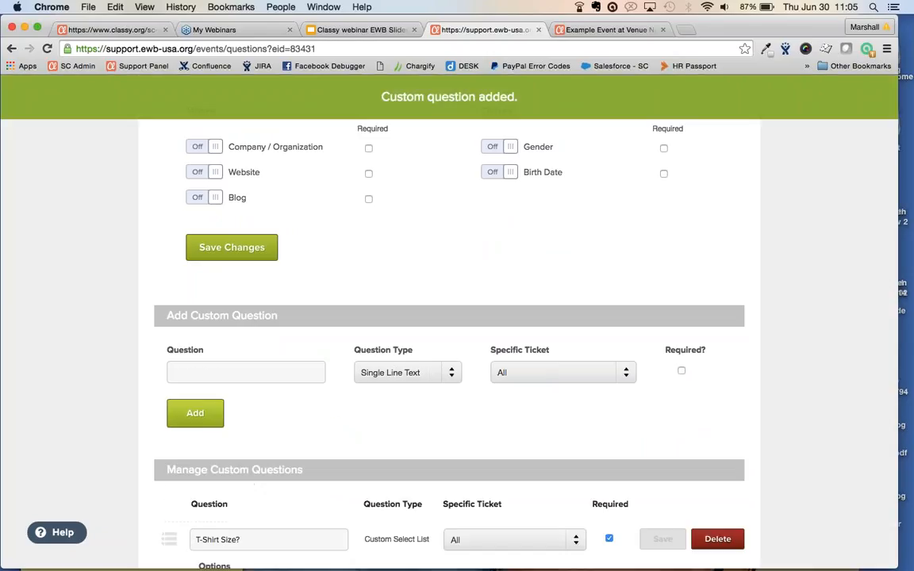
pyautogui.scroll(-3, 456, 386)
pyautogui.scroll(-2, 456, 387)
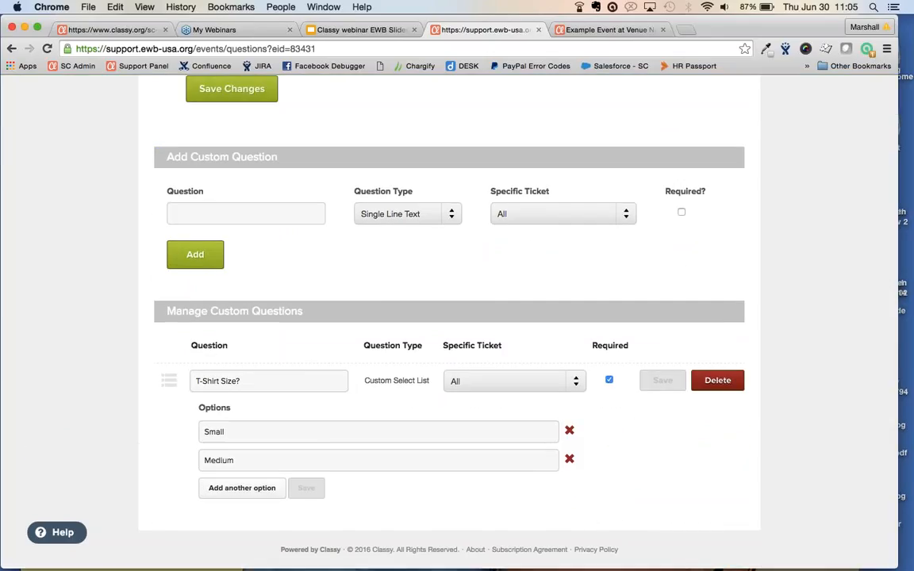
pyautogui.scroll(2, 408, 422)
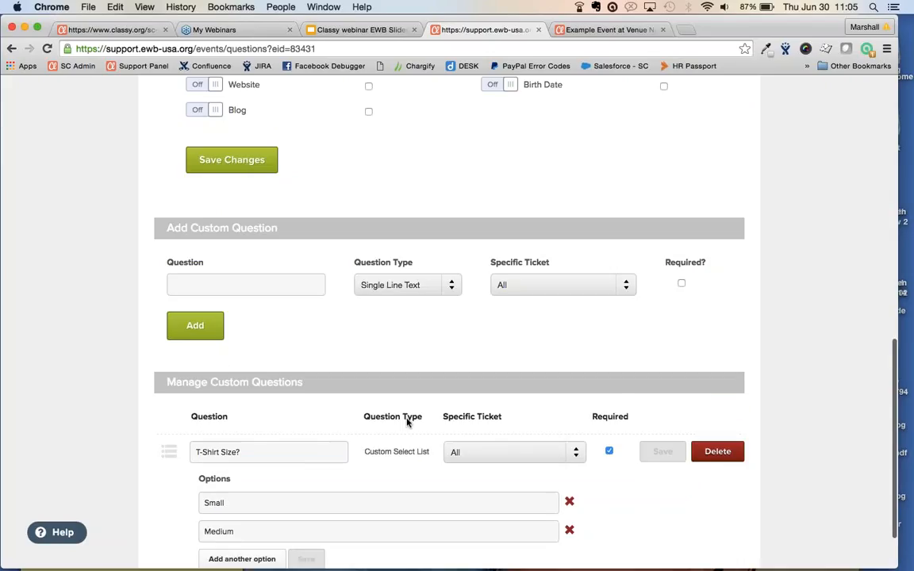
pyautogui.scroll(10, 407, 422)
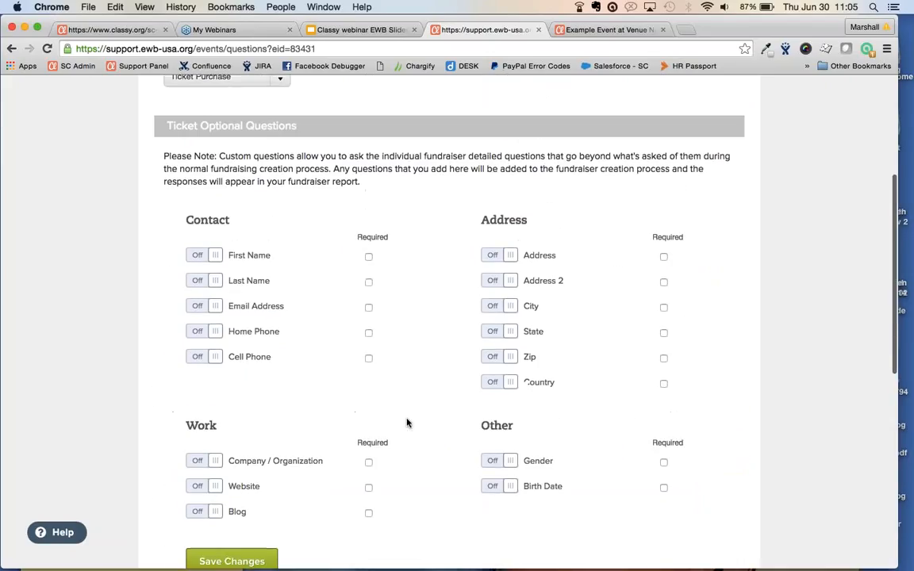
pyautogui.scroll(6, 407, 422)
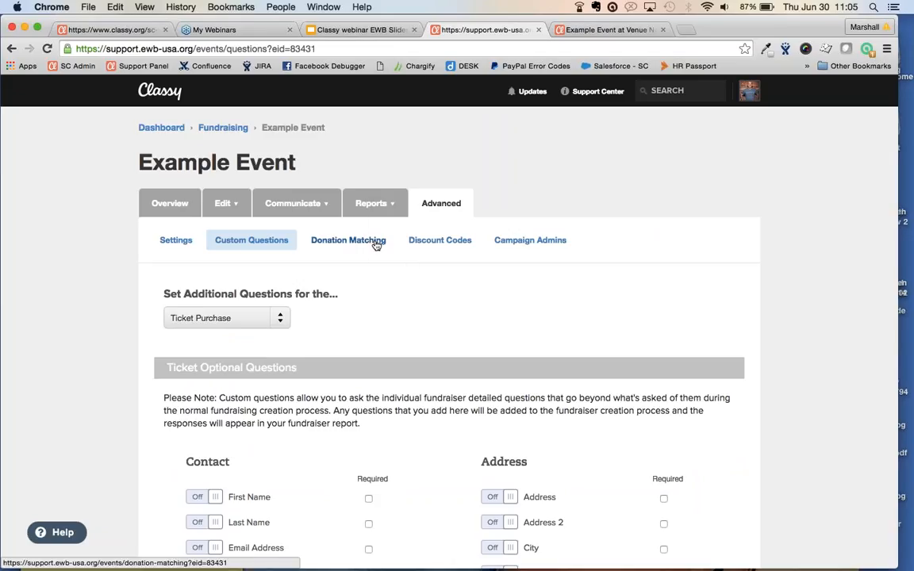
# Start a new discount code named 50percentOFF with 15 uses
pyautogui.click(448, 248)
pyautogui.click(497, 188)
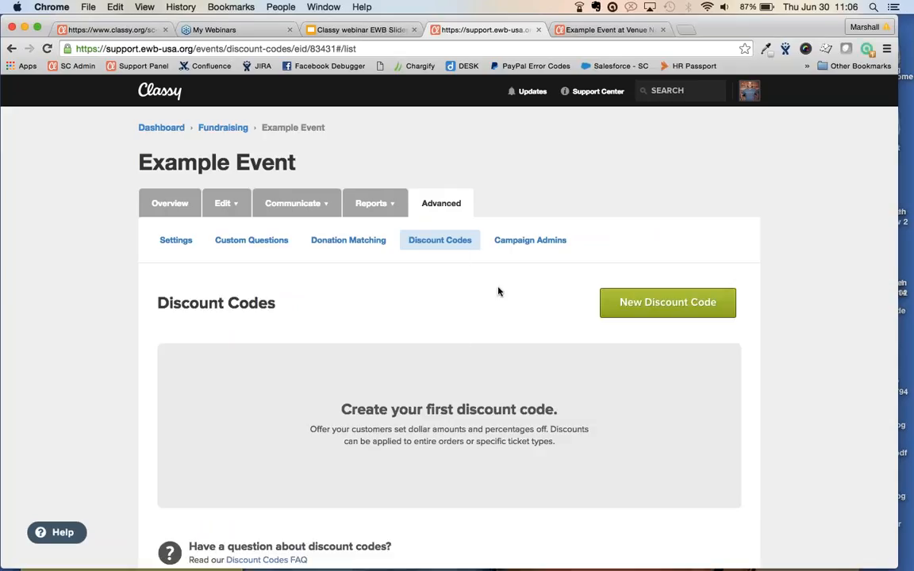
pyautogui.click(676, 306)
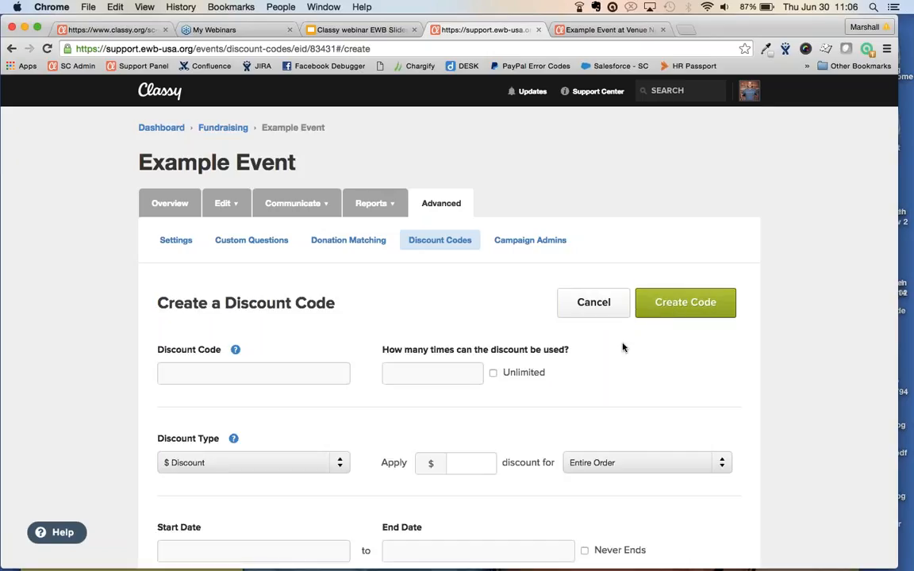
pyautogui.scroll(-3, 555, 333)
pyautogui.click(317, 282)
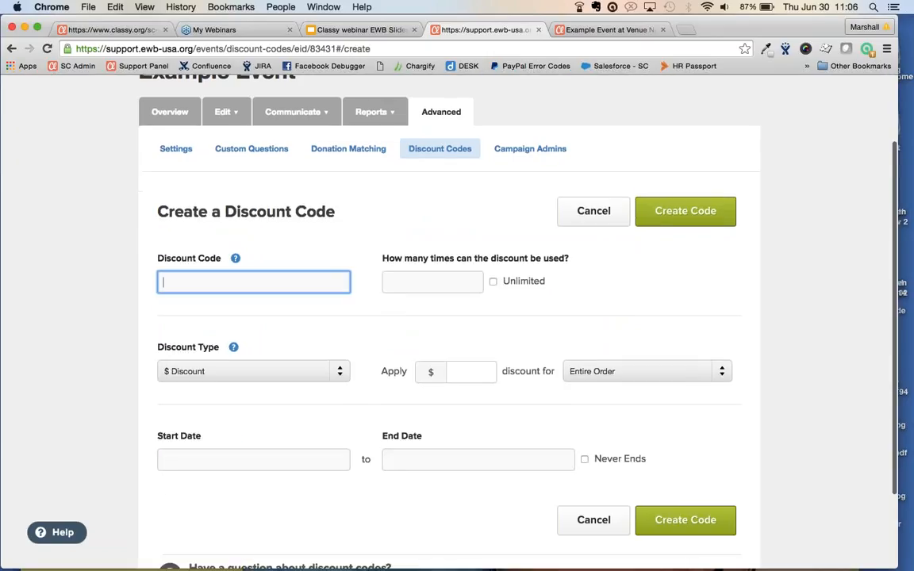
pyautogui.write('5')
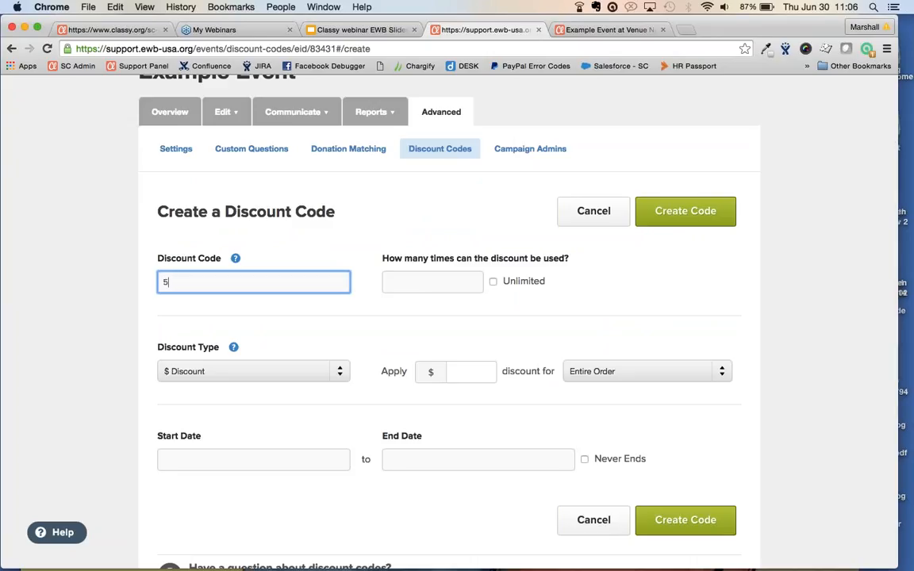
pyautogui.write('0percentOFF')
pyautogui.click(433, 282)
pyautogui.write('15')
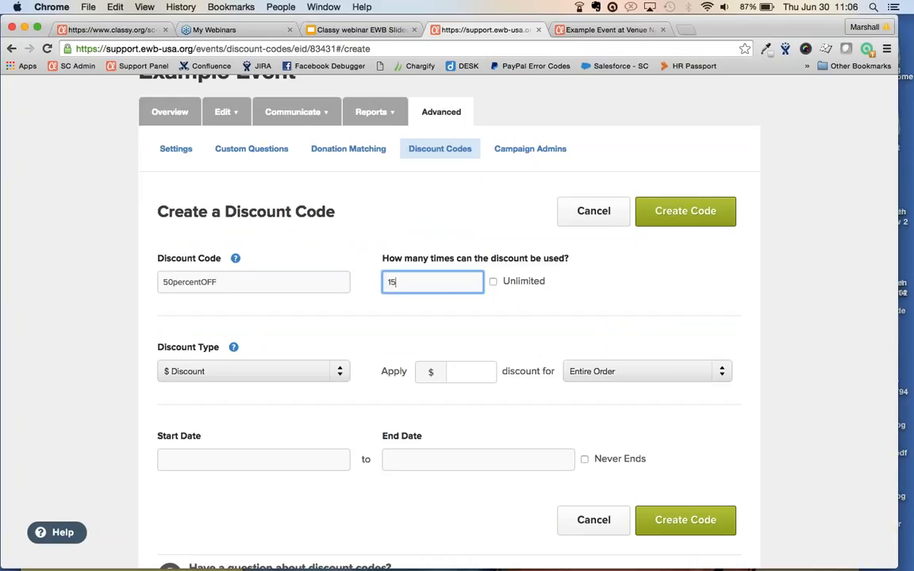
# Make it a 50% discount on General Admission - $100 tickets
pyautogui.scroll(-2, 274, 322)
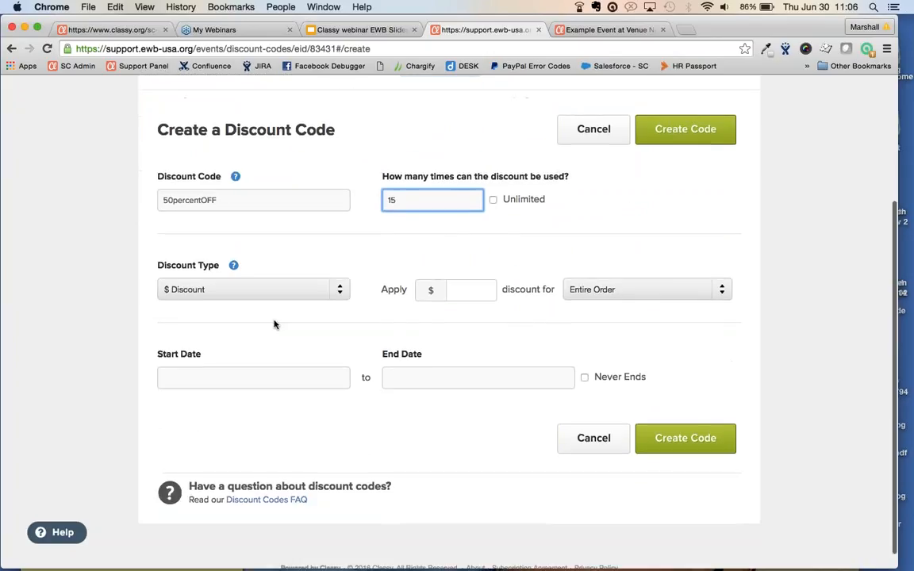
pyautogui.click(316, 289)
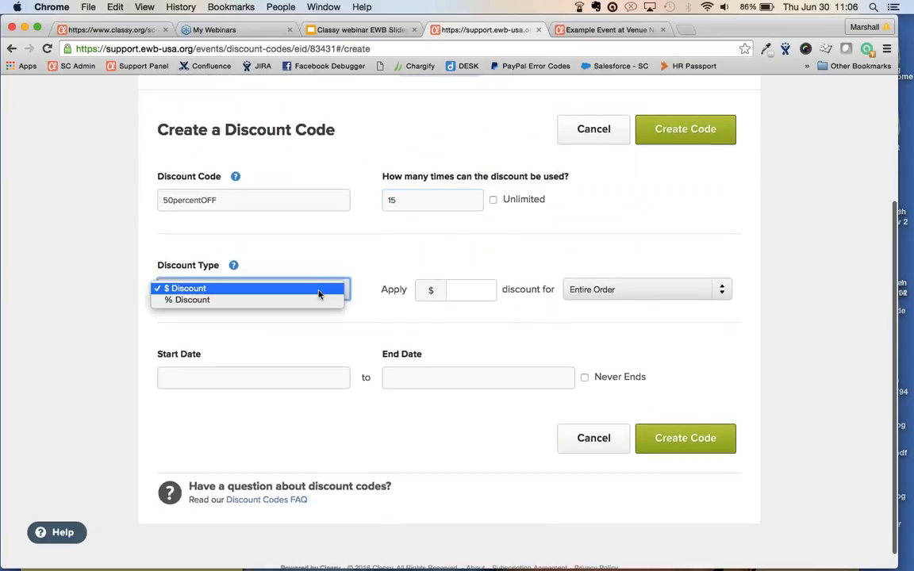
pyautogui.click(262, 289)
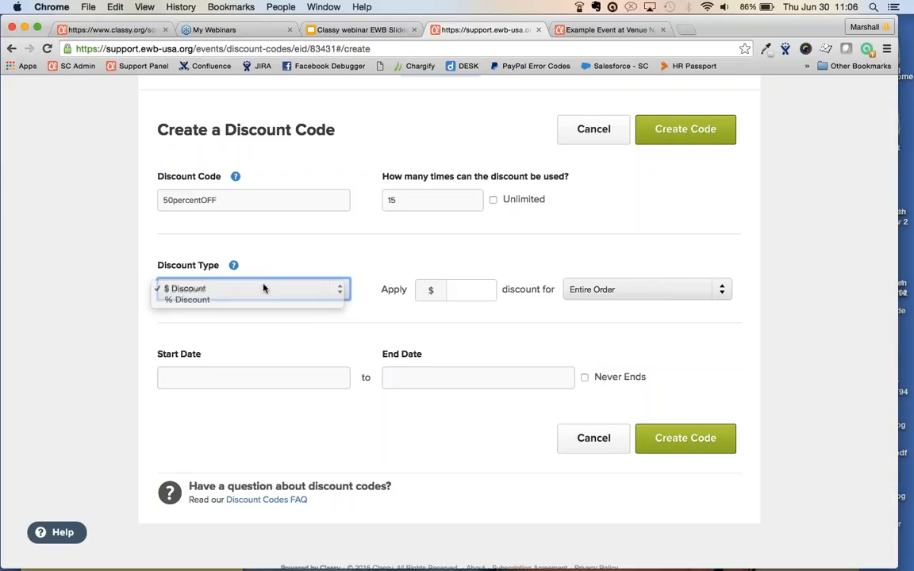
pyautogui.click(242, 288)
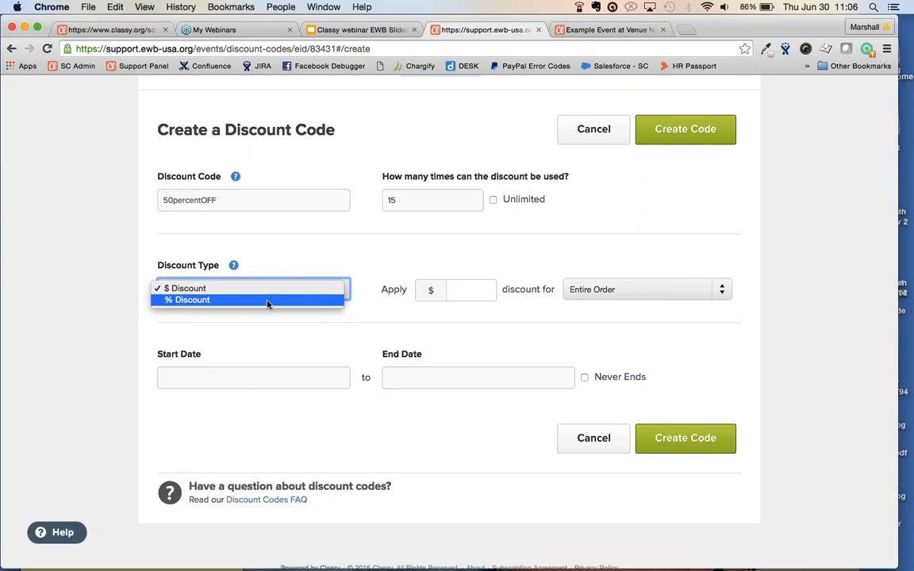
pyautogui.click(265, 299)
pyautogui.click(461, 289)
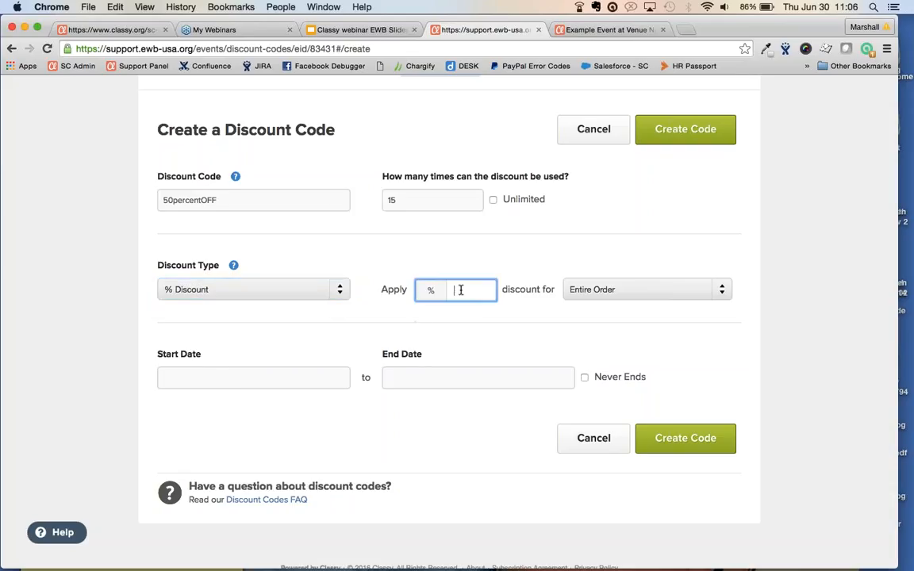
pyautogui.write('50')
pyautogui.click(690, 294)
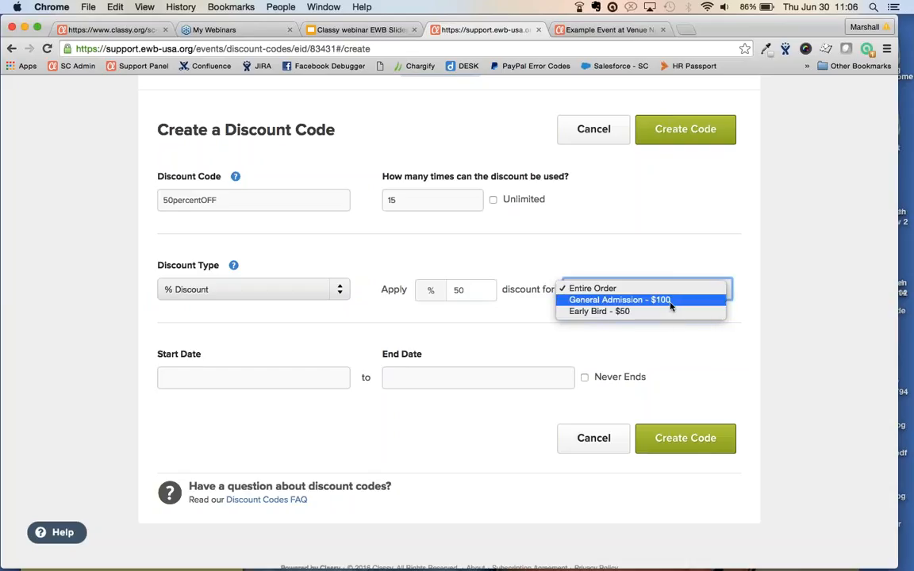
pyautogui.click(670, 305)
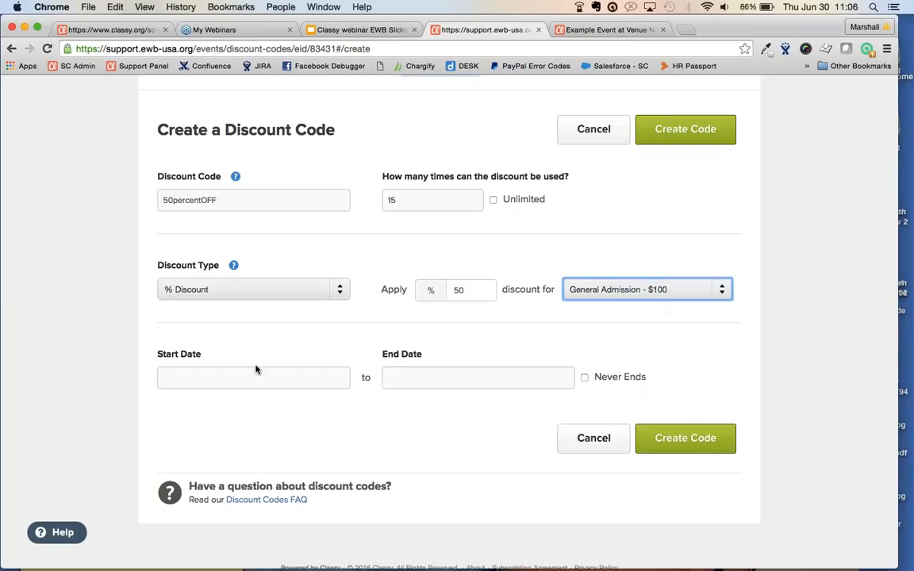
# Set the discount's validity from 06/30/2016 to 07/01/2016
pyautogui.click(216, 379)
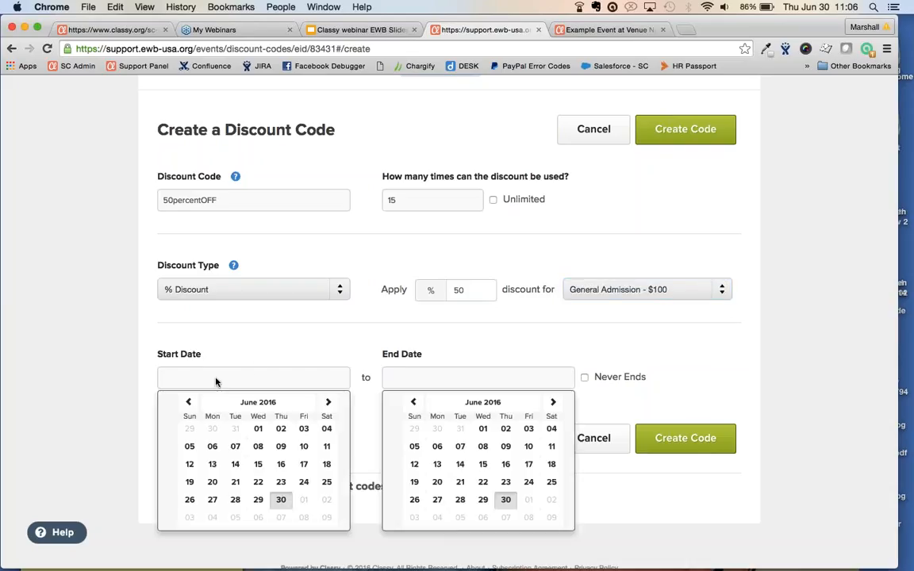
pyautogui.click(279, 499)
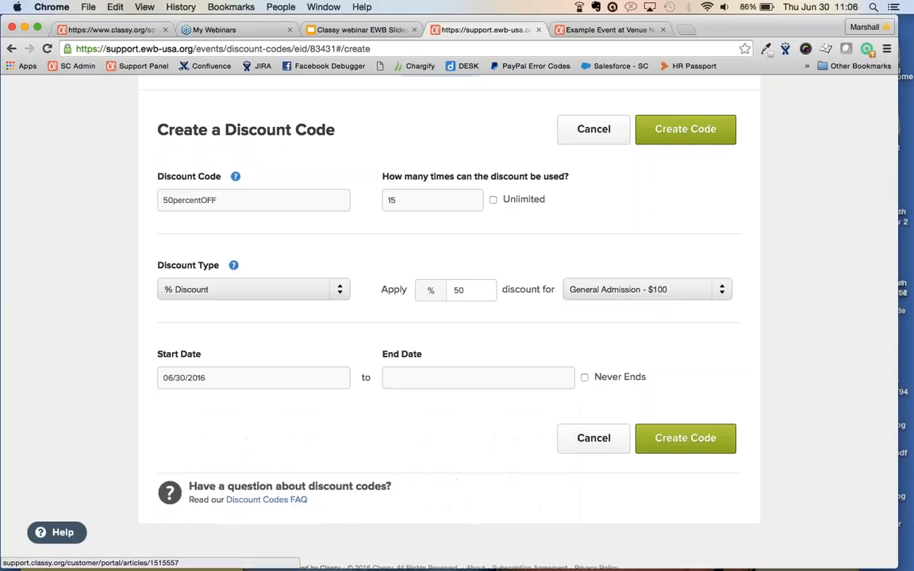
pyautogui.click(428, 377)
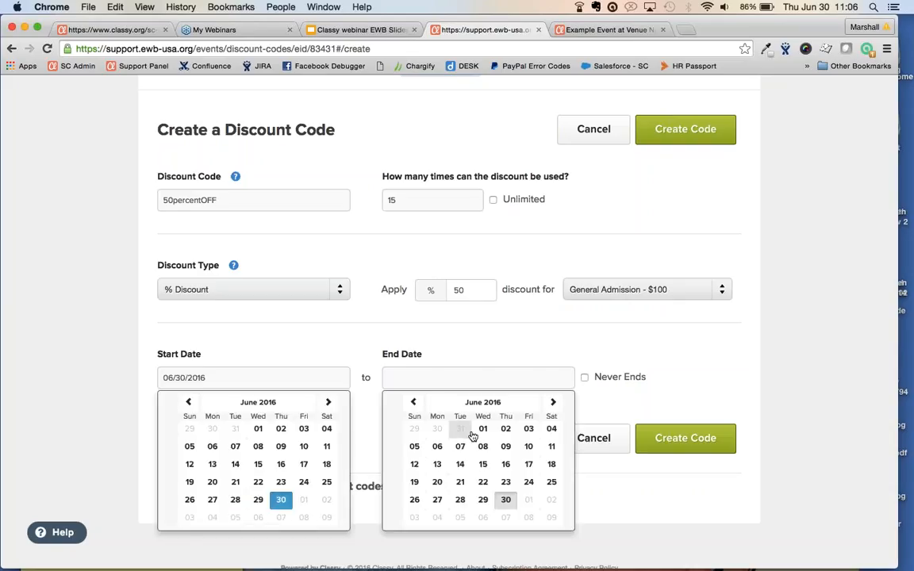
pyautogui.click(553, 402)
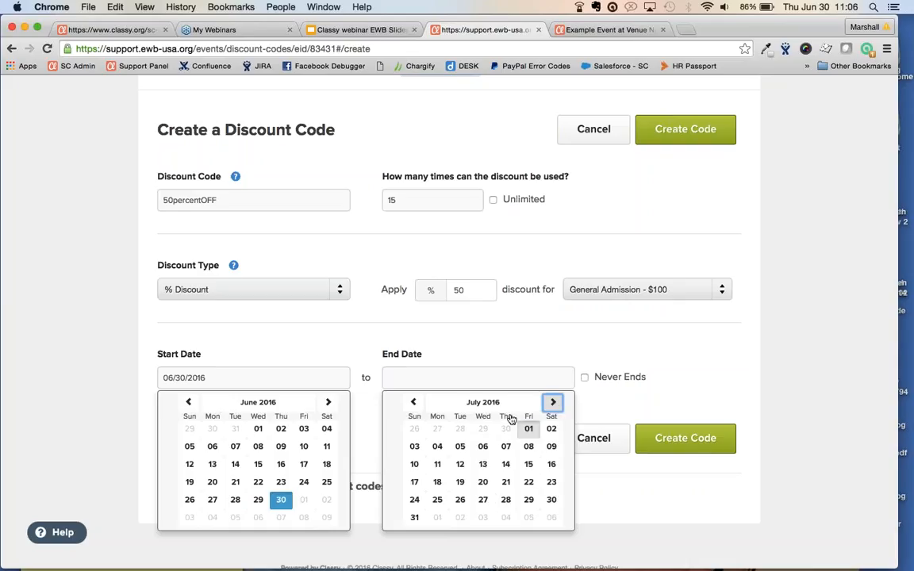
pyautogui.click(528, 428)
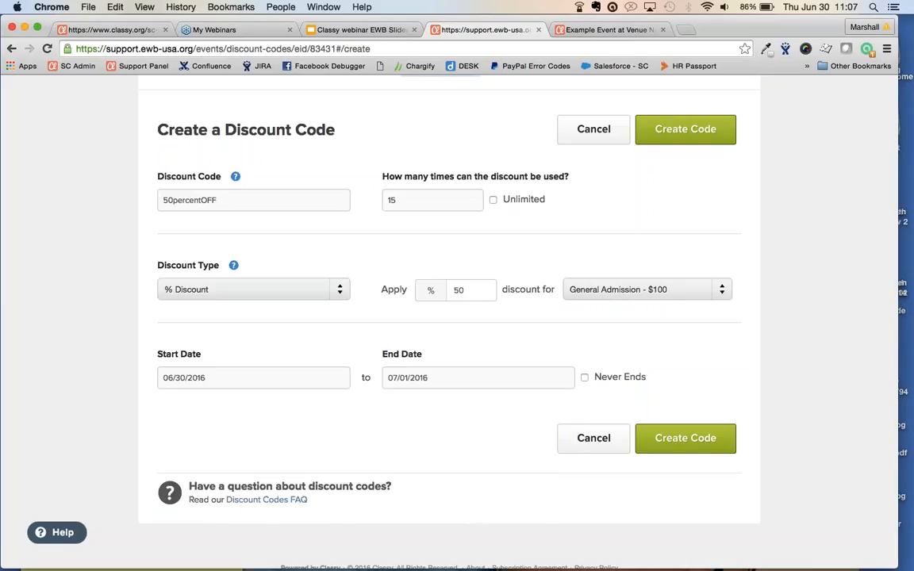
pyautogui.scroll(2, 456, 317)
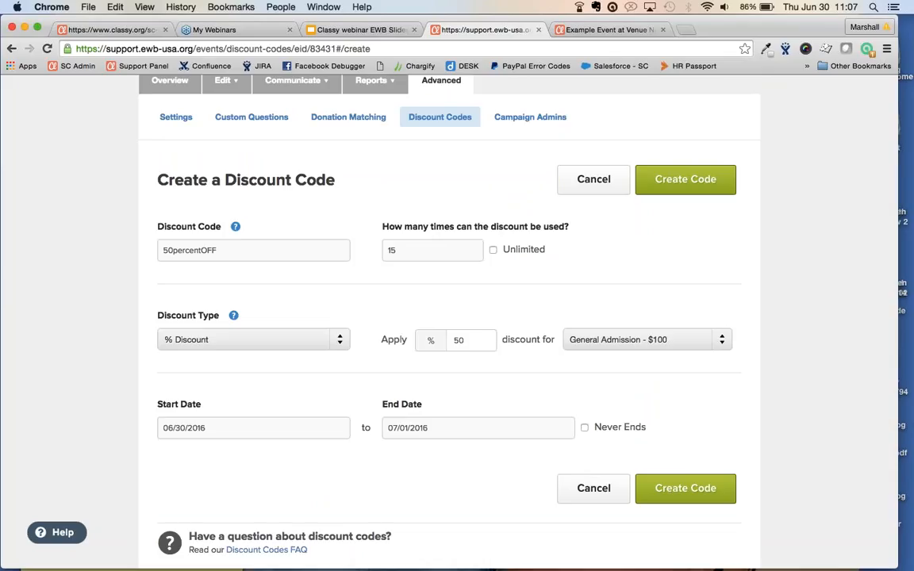
pyautogui.scroll(1, 457, 317)
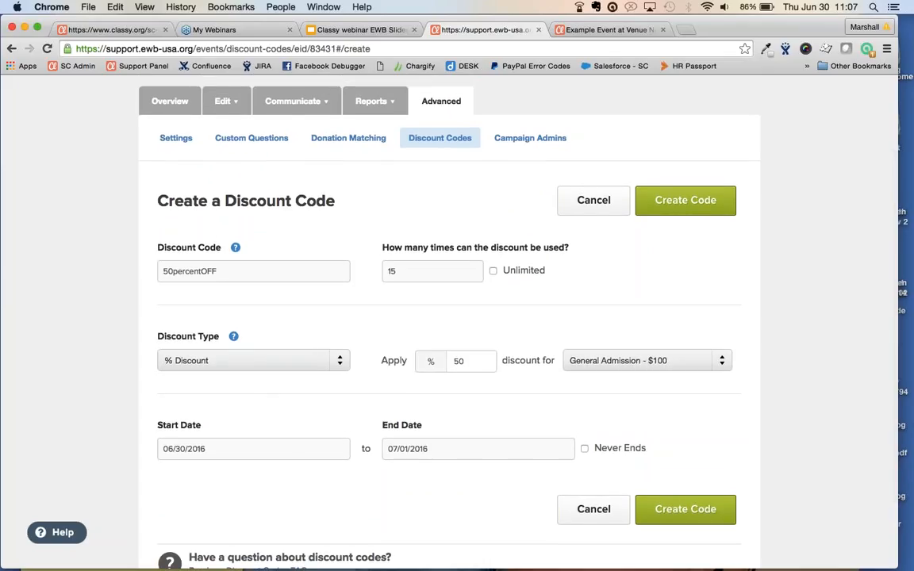
# Unpublish Example Event via Edit > Unpublish Event, then publish it again from the status bar
pyautogui.click(526, 140)
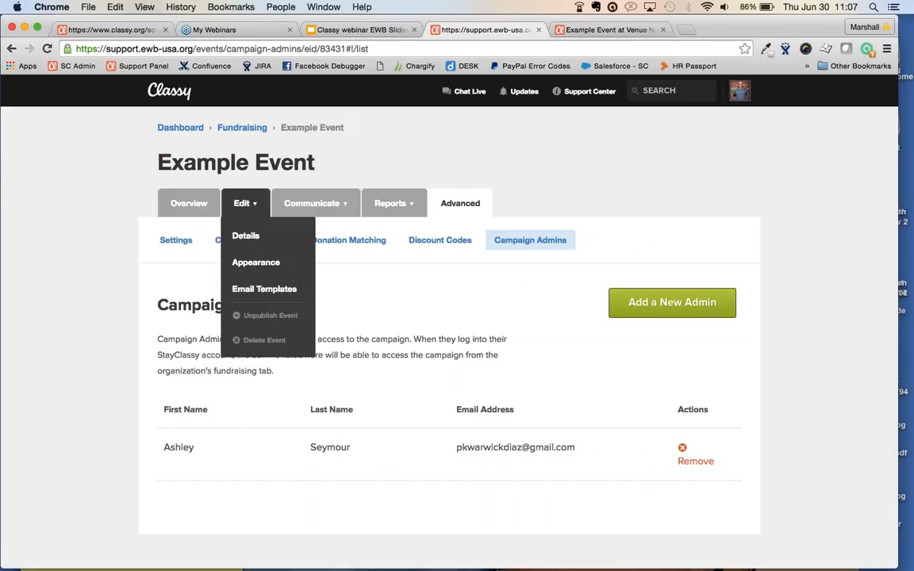
pyautogui.click(190, 205)
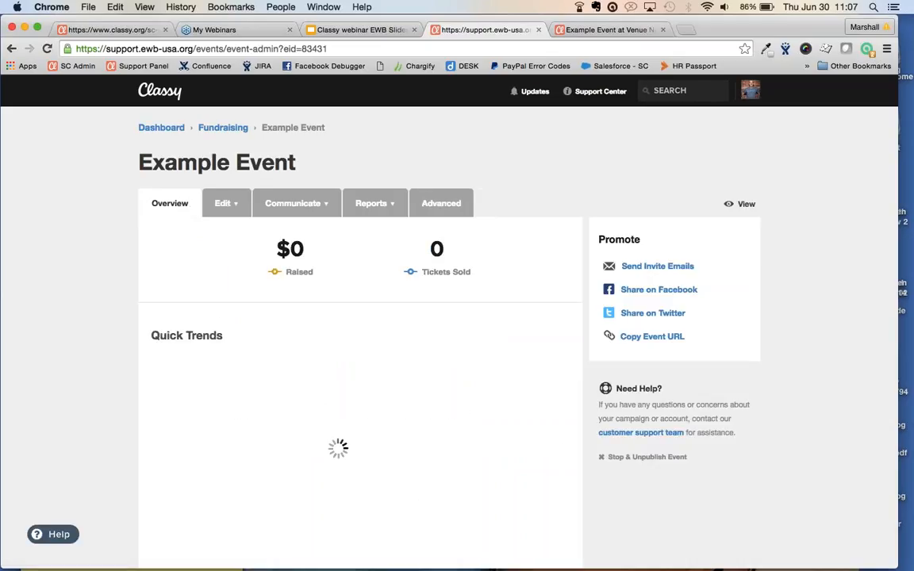
pyautogui.click(234, 203)
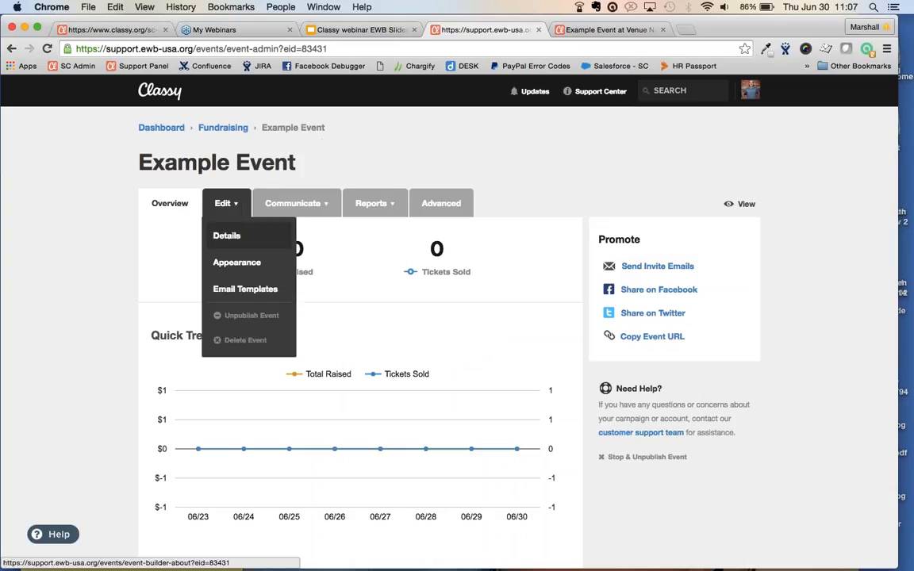
pyautogui.click(249, 314)
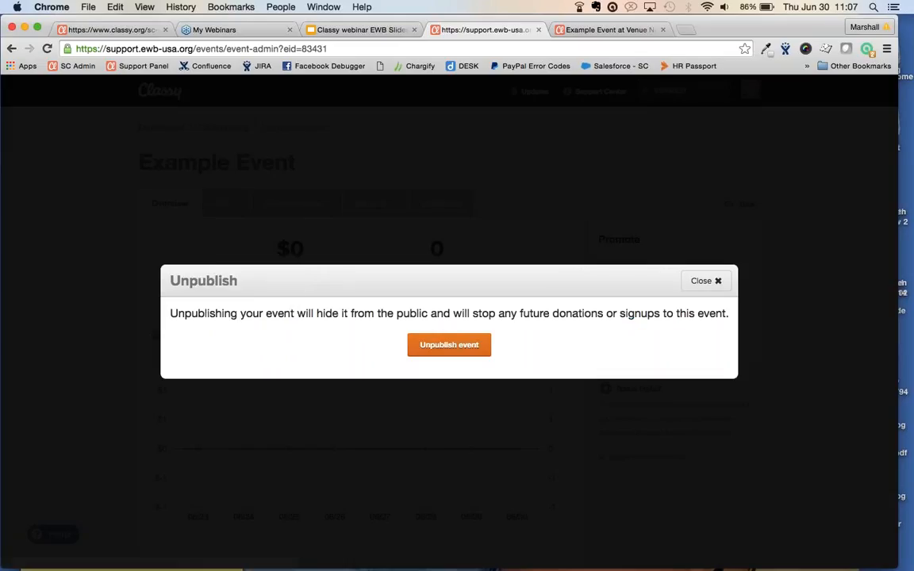
pyautogui.click(442, 345)
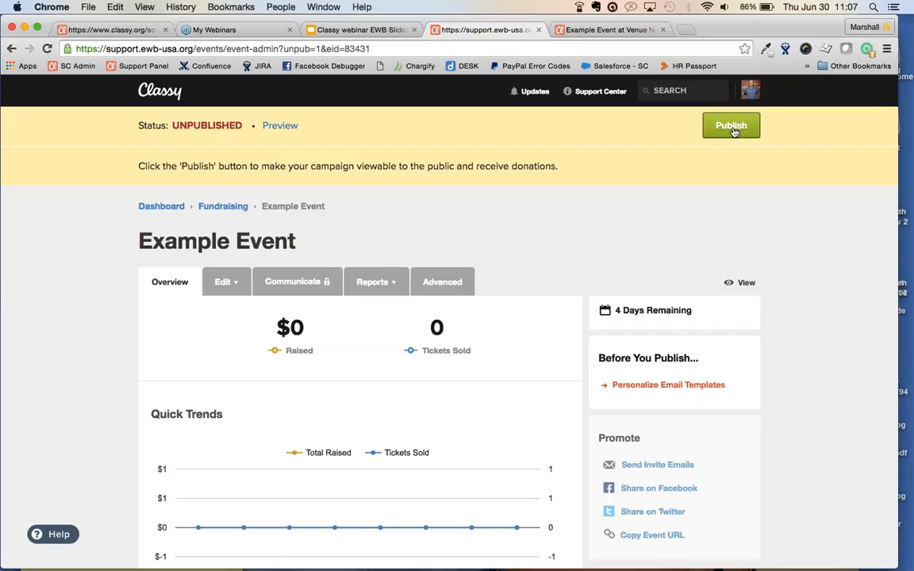
pyautogui.click(731, 129)
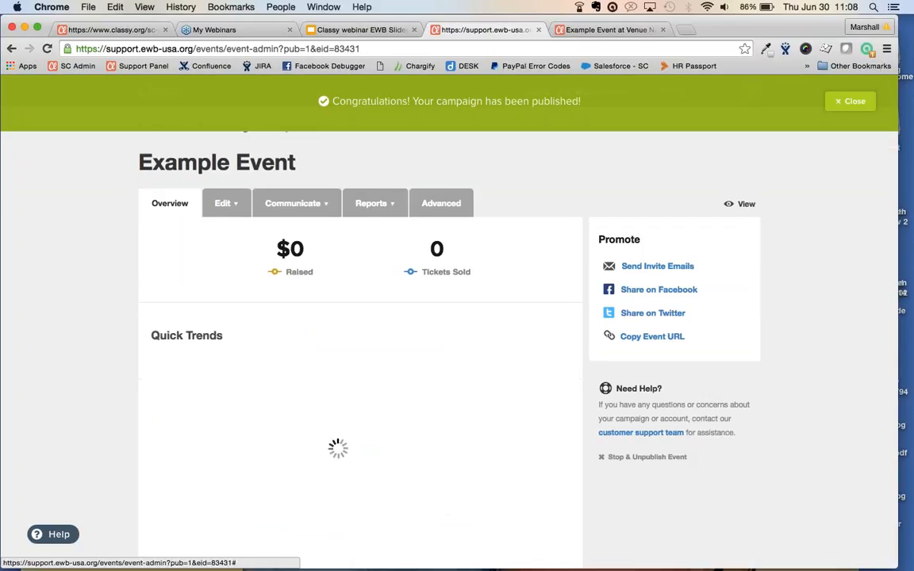
pyautogui.click(293, 203)
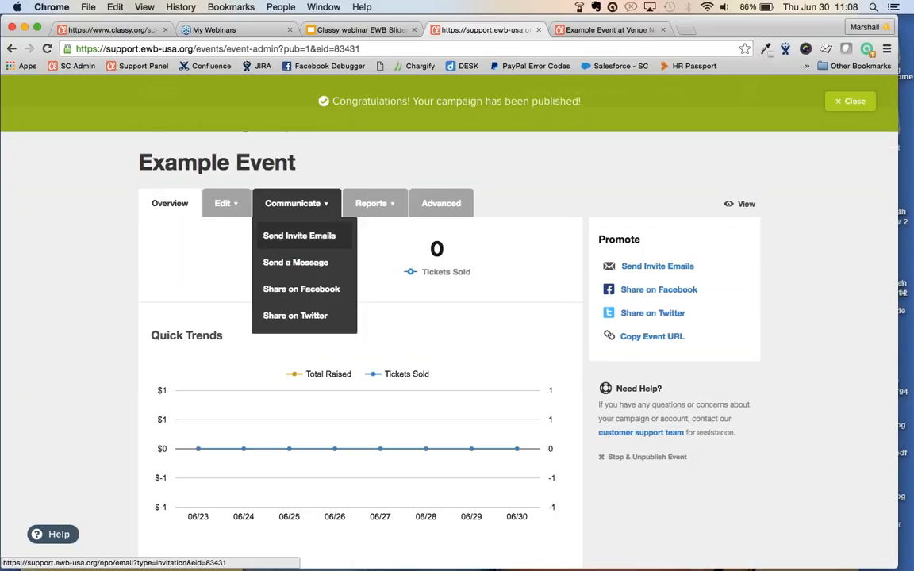
pyautogui.click(293, 239)
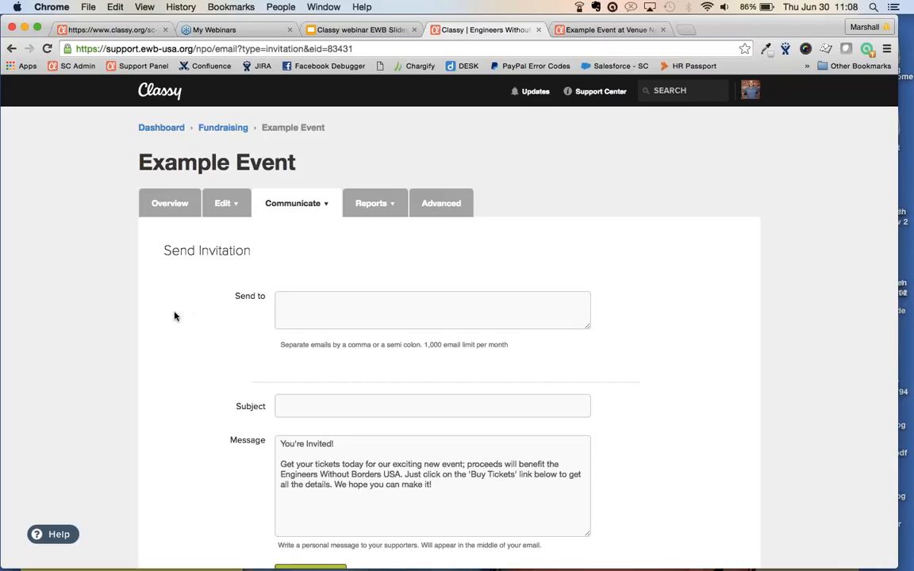
pyautogui.scroll(-3, 174, 316)
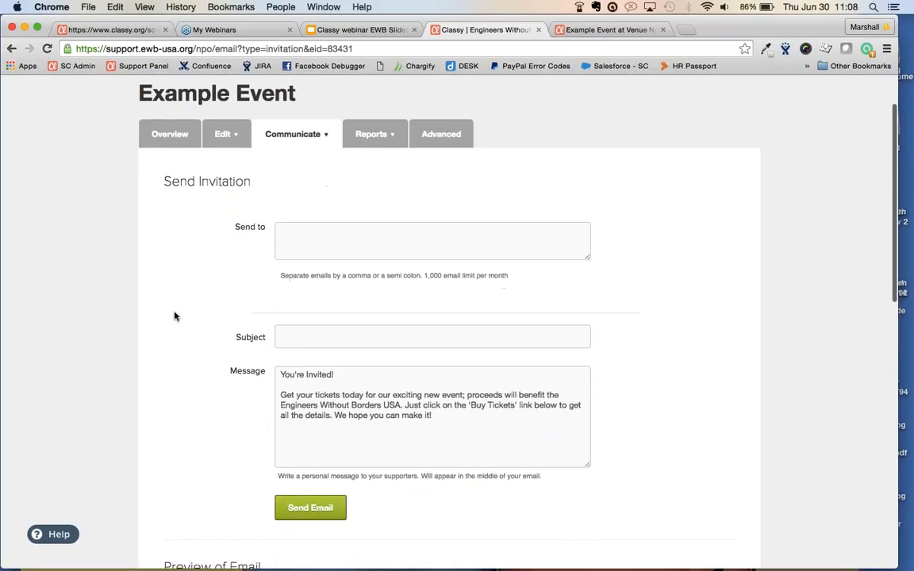
pyautogui.scroll(-5, 175, 317)
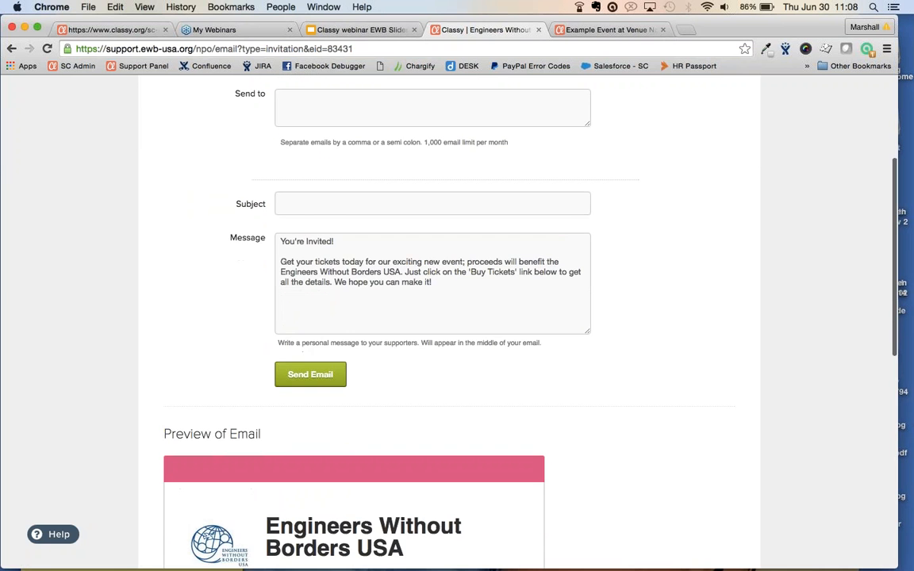
pyautogui.scroll(-15, 449, 317)
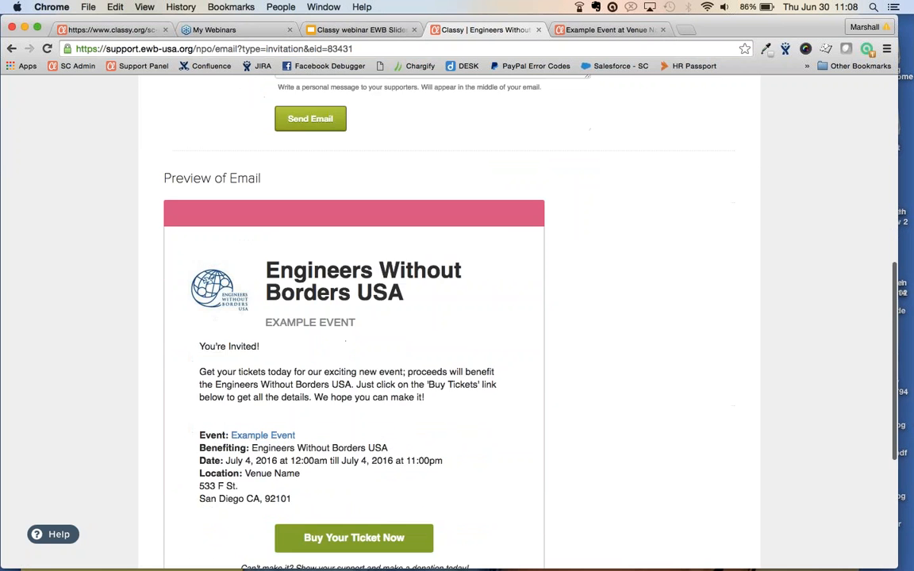
pyautogui.scroll(3, 449, 317)
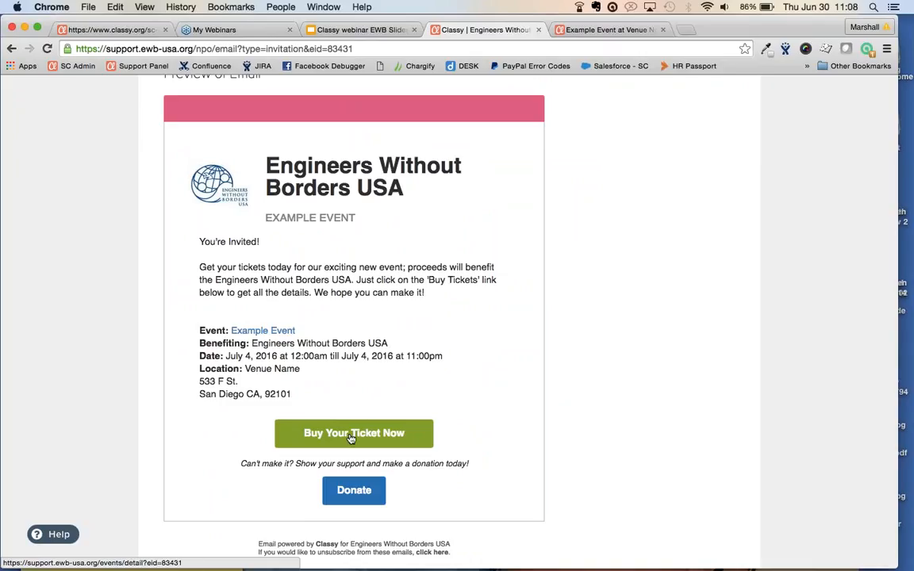
pyautogui.scroll(2, 352, 439)
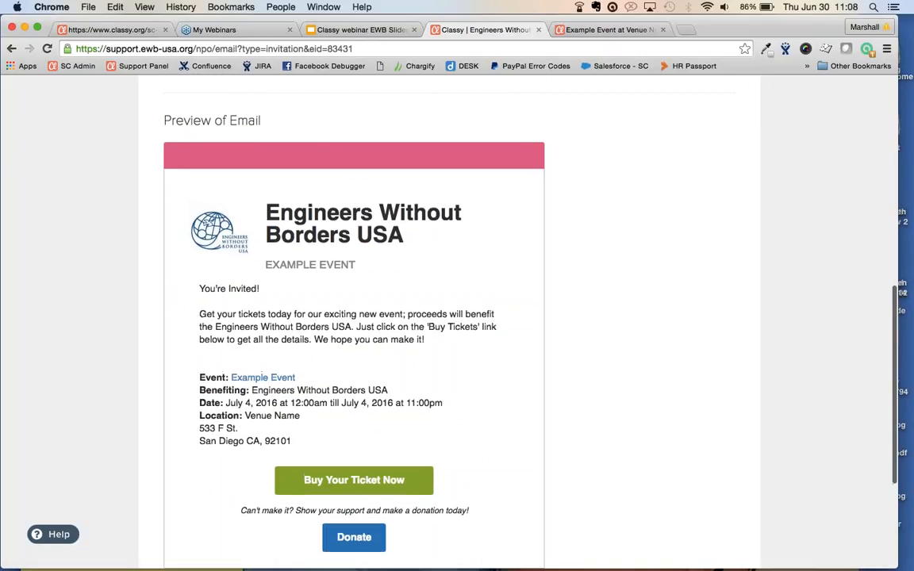
pyautogui.scroll(10, 449, 317)
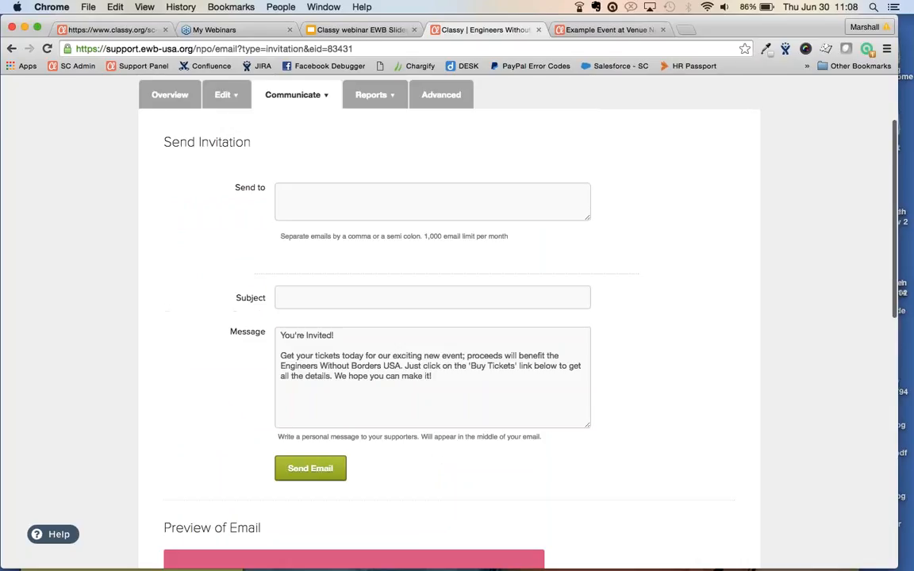
pyautogui.moveTo(298, 102)
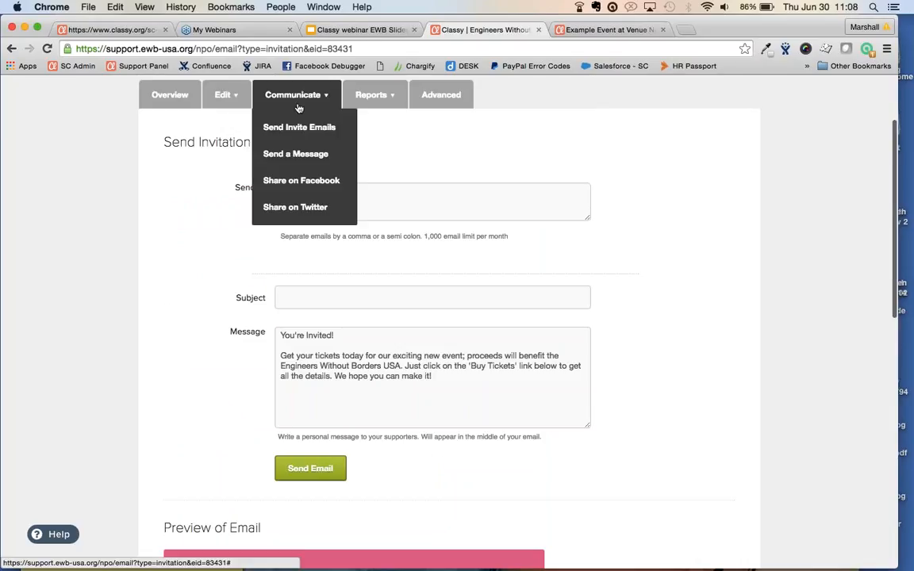
# Open Send a Message addressed to All Attendees and scroll through the message preview
pyautogui.click(299, 158)
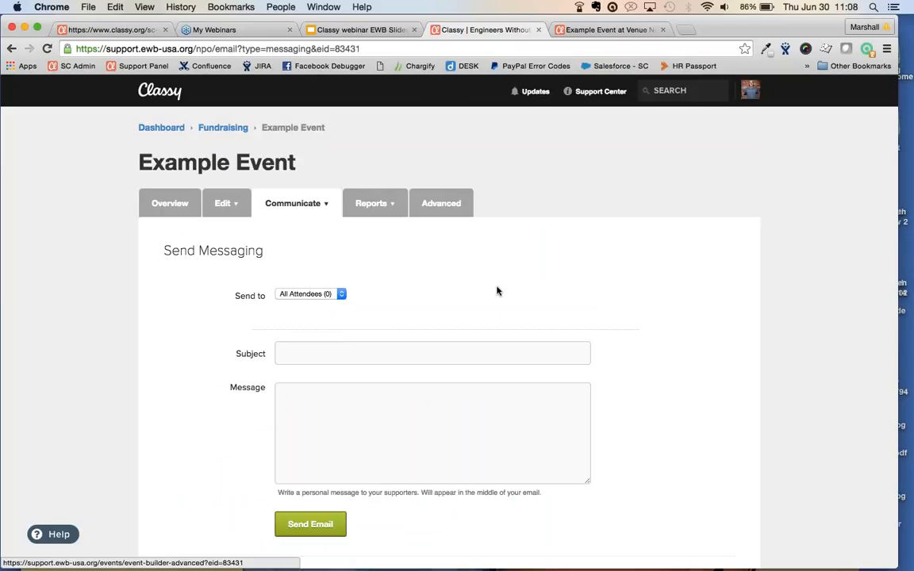
pyautogui.click(333, 295)
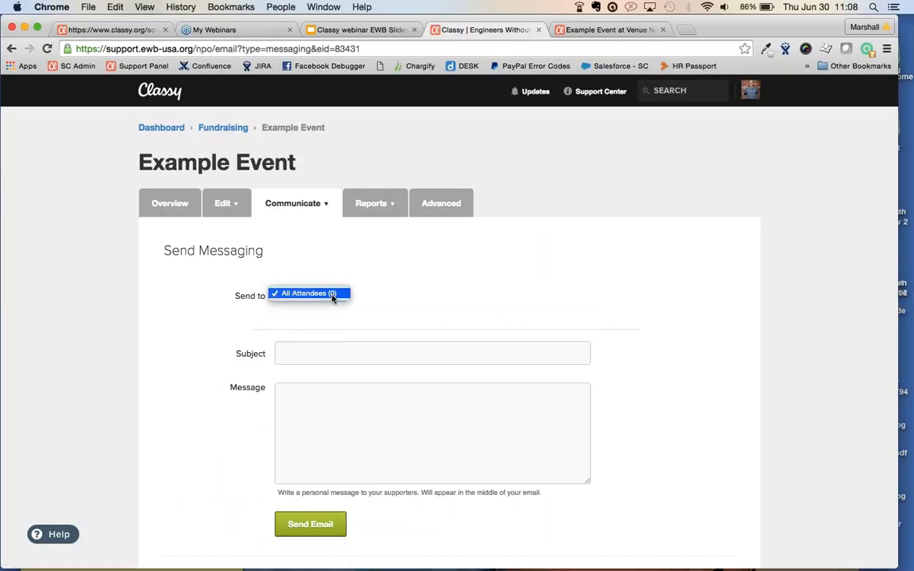
pyautogui.click(332, 294)
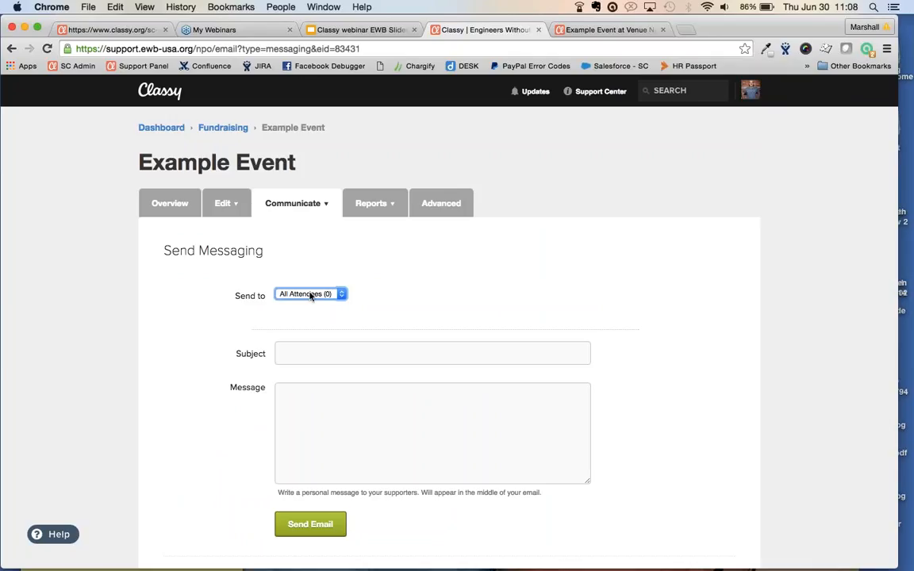
pyautogui.scroll(-5, 434, 287)
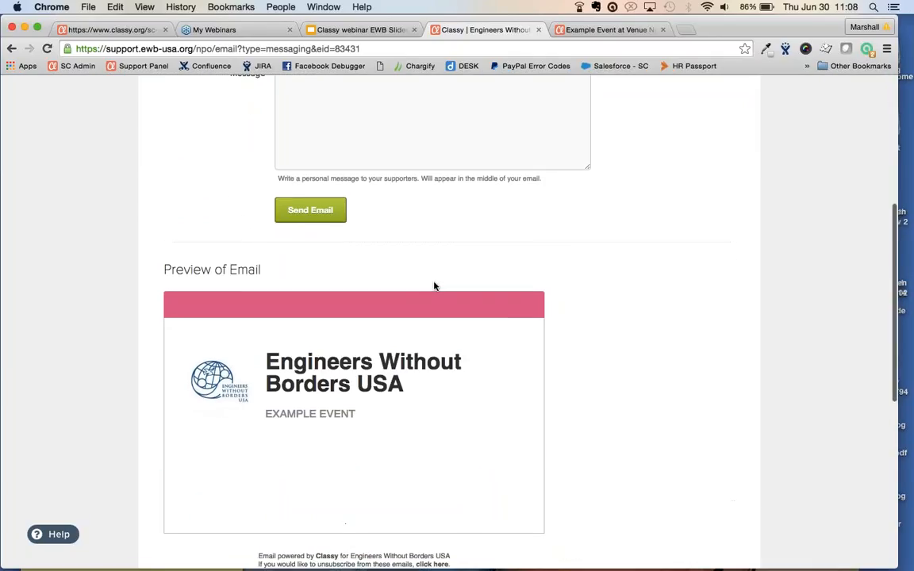
pyautogui.scroll(1, 434, 287)
pyautogui.scroll(-3, 369, 364)
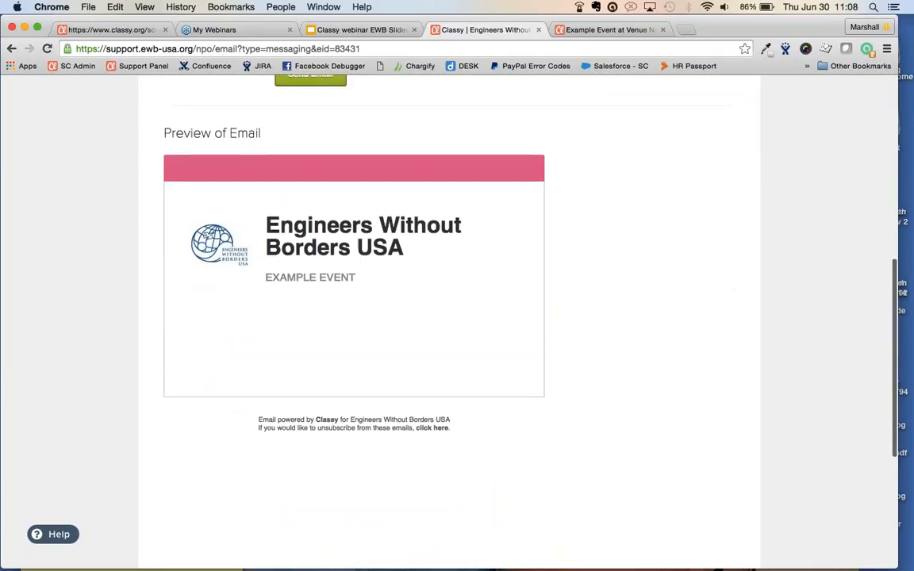
pyautogui.scroll(5, 345, 370)
pyautogui.scroll(2, 345, 371)
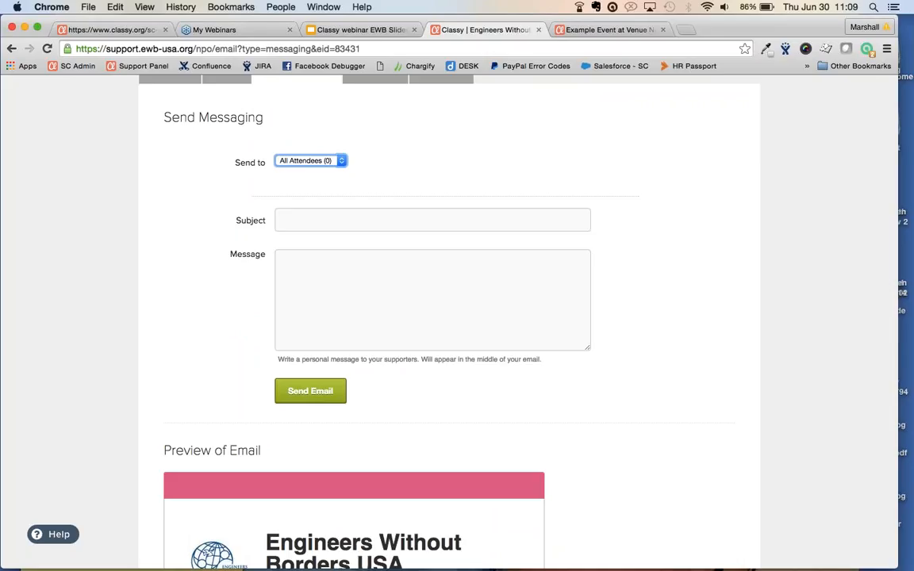
pyautogui.scroll(-2, 671, 291)
pyautogui.scroll(3, 671, 292)
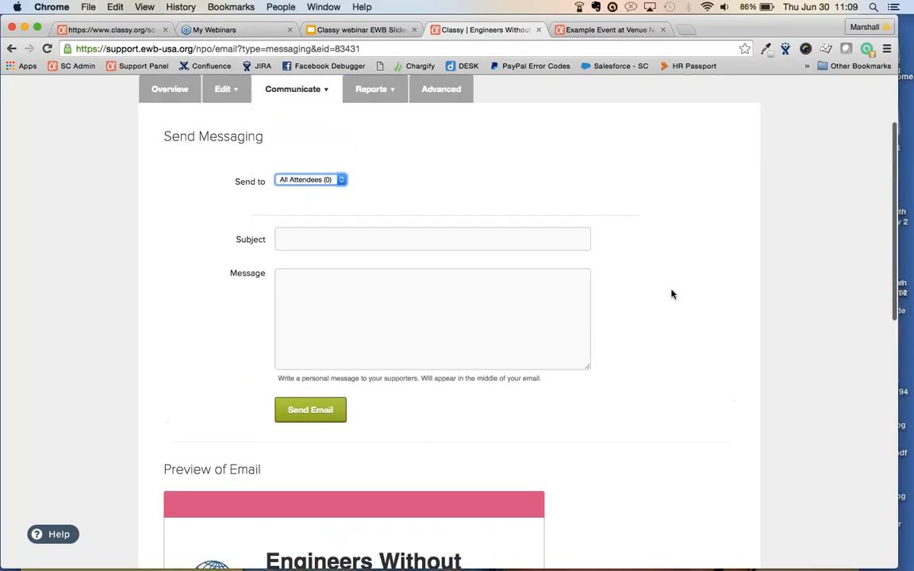
# Reload the attendee messaging form from the Communicate menu
pyautogui.click(305, 91)
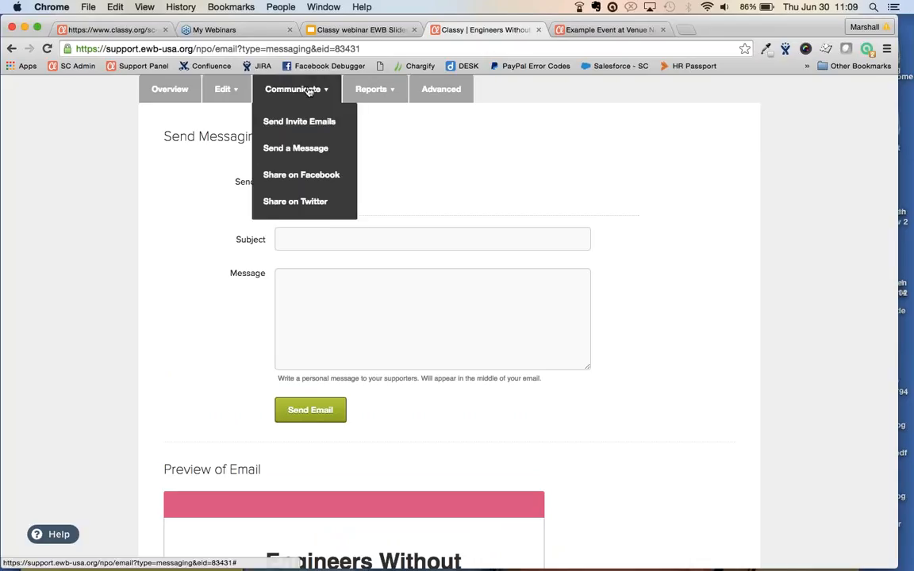
pyautogui.click(325, 151)
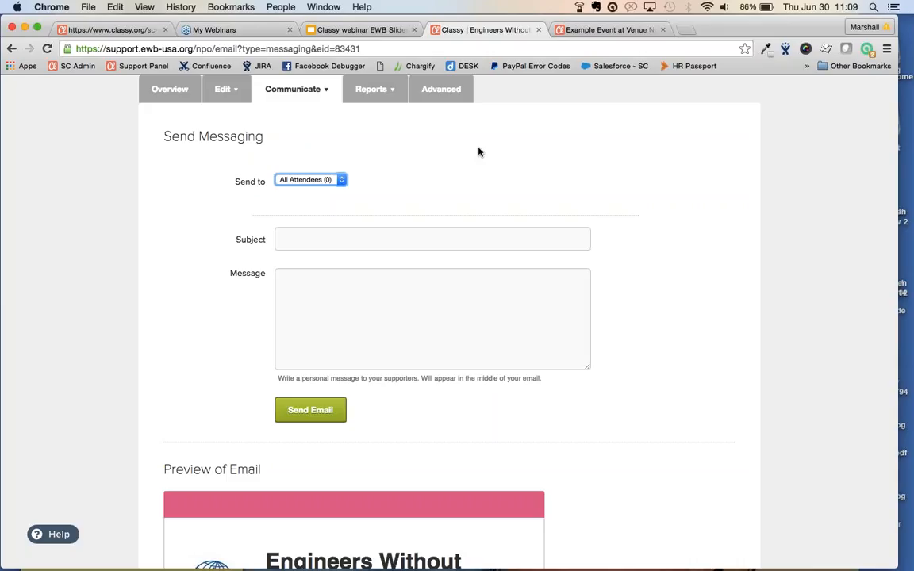
pyautogui.click(293, 90)
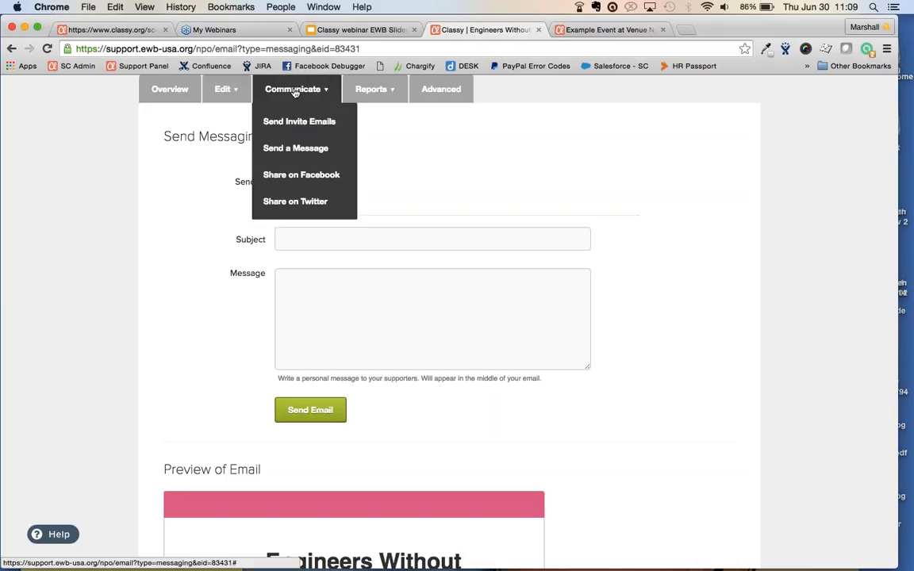
pyautogui.click(304, 176)
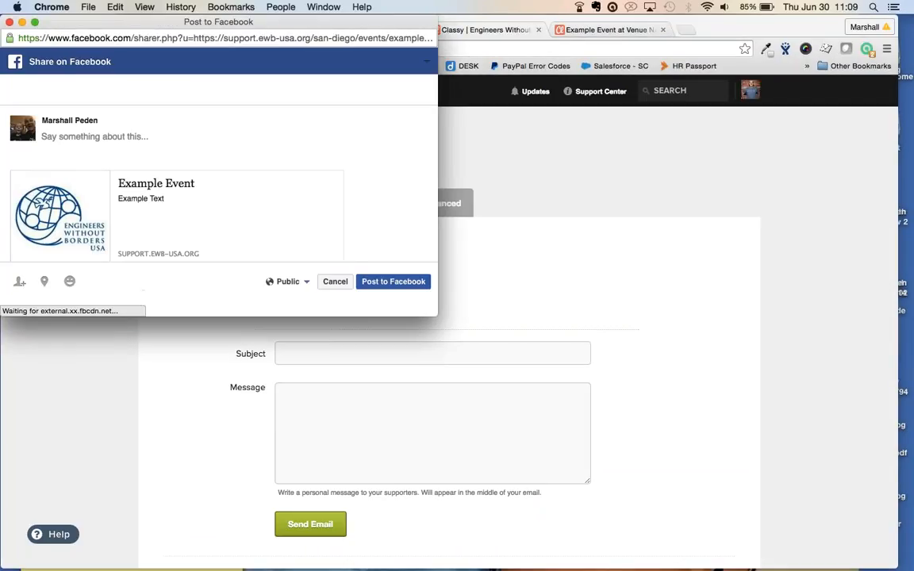
pyautogui.click(10, 25)
pyautogui.click(551, 207)
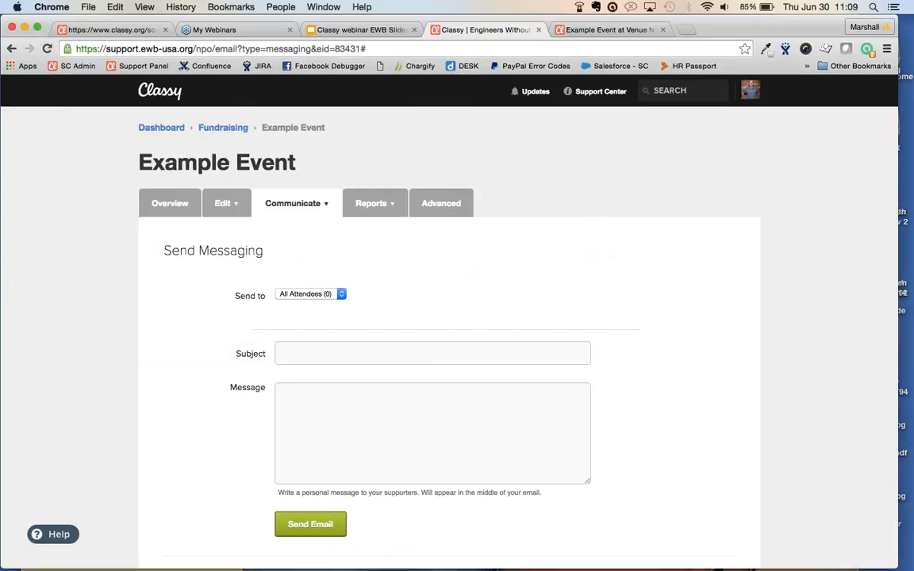
pyautogui.click(293, 203)
pyautogui.click(295, 317)
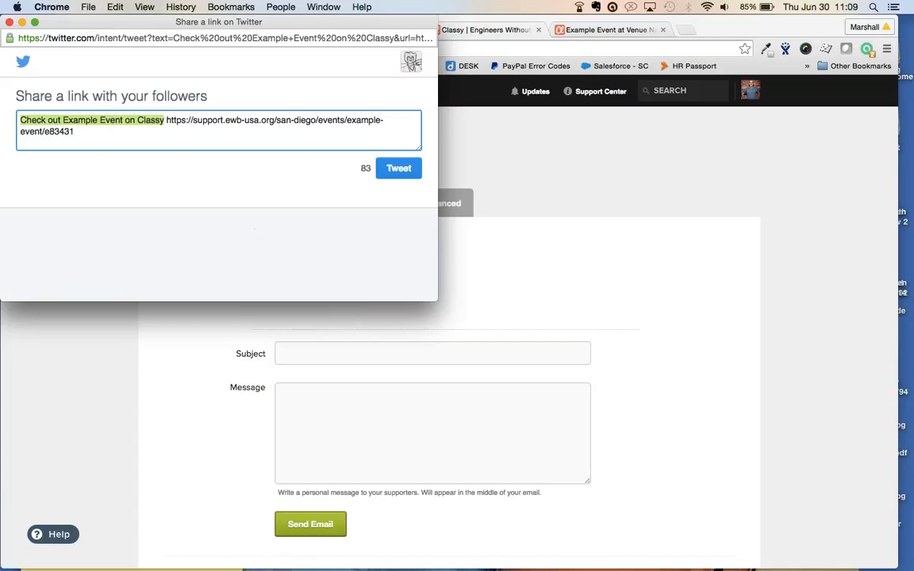
pyautogui.click(9, 22)
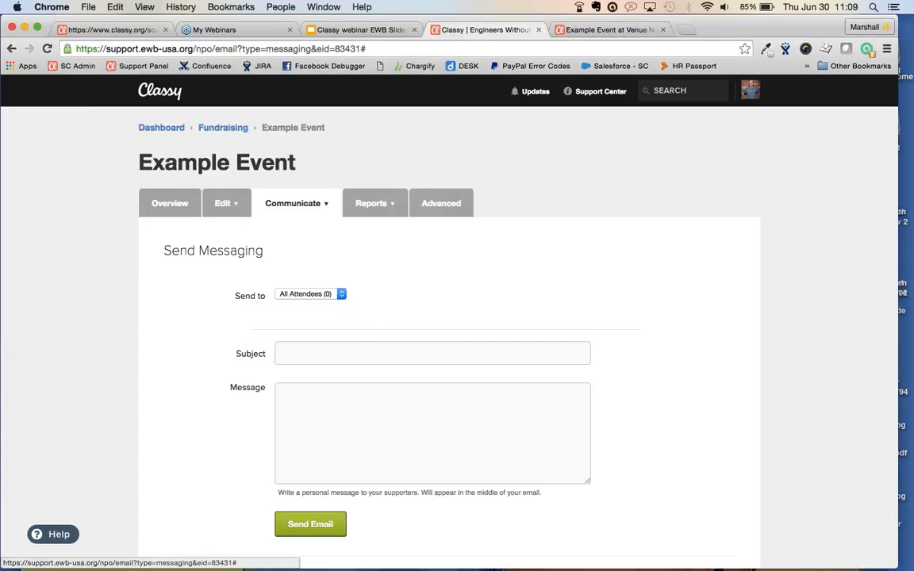
pyautogui.moveTo(370, 203)
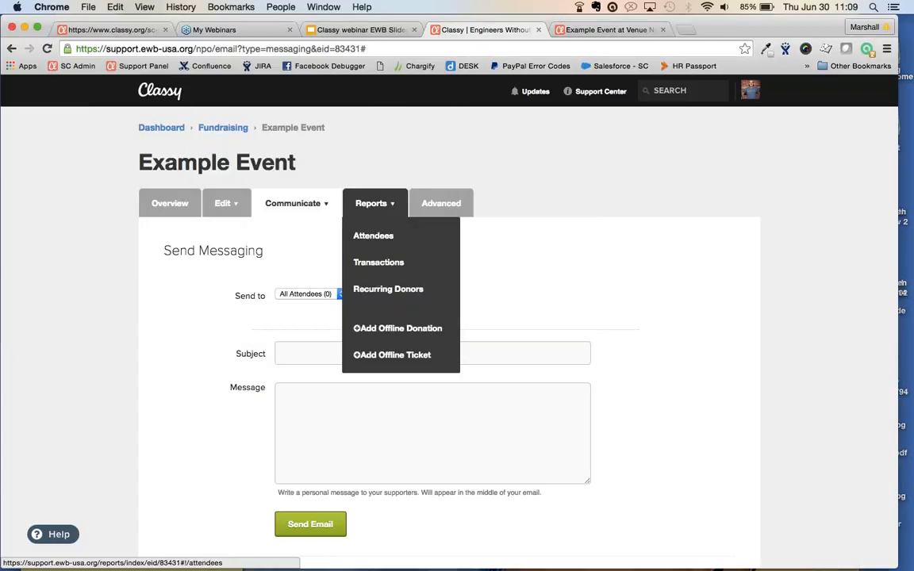
# View Example Event's Attendees report (0 attendees), then go back to the admin Charity Status tab
pyautogui.click(374, 237)
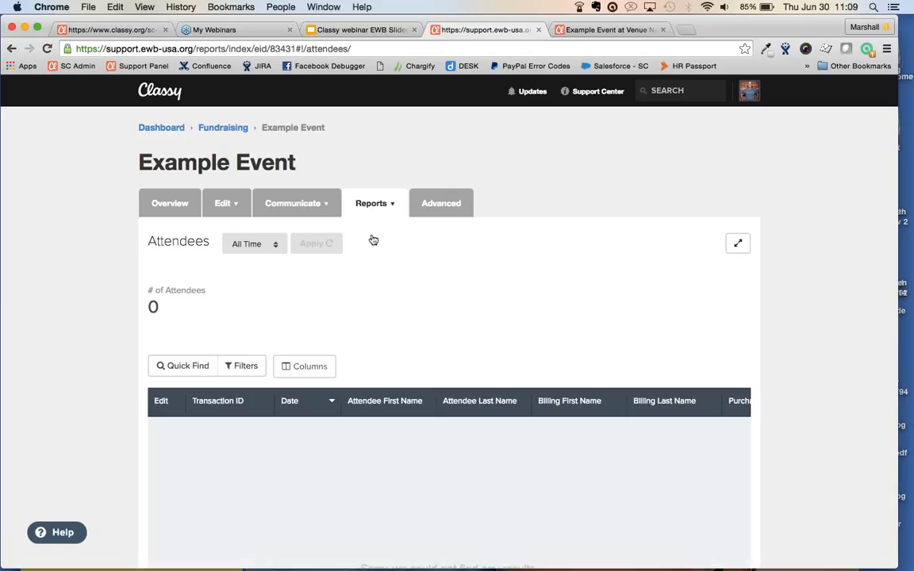
pyautogui.click(127, 29)
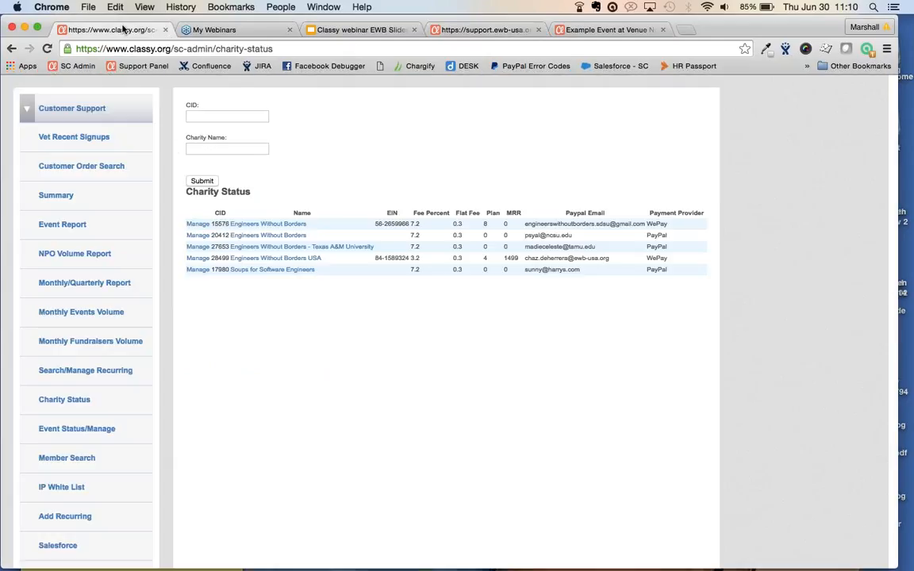
# Search Charity Status by Test Charity's charity ID and open the Test Charity account
pyautogui.click(214, 114)
pyautogui.write('1779')
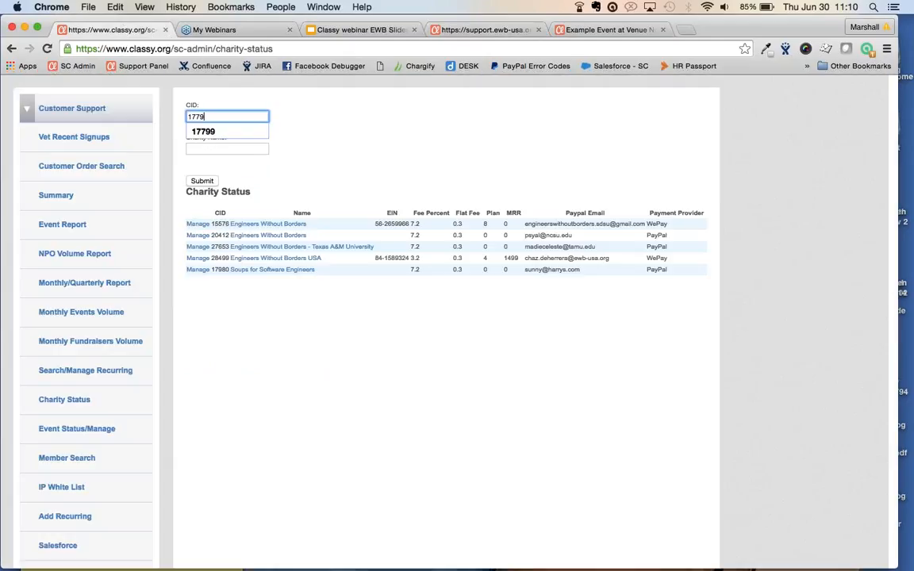
pyautogui.write('9')
pyautogui.press('Return')
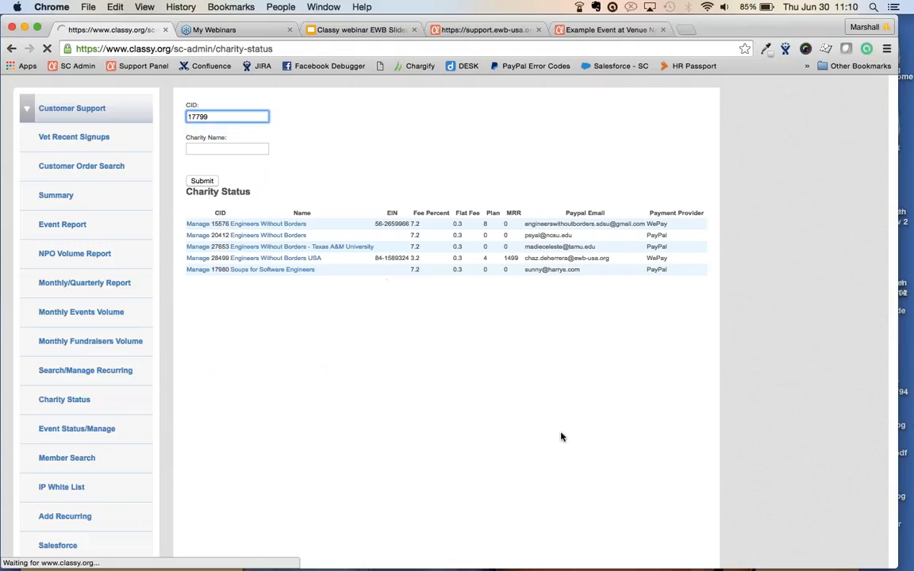
pyautogui.click(262, 225)
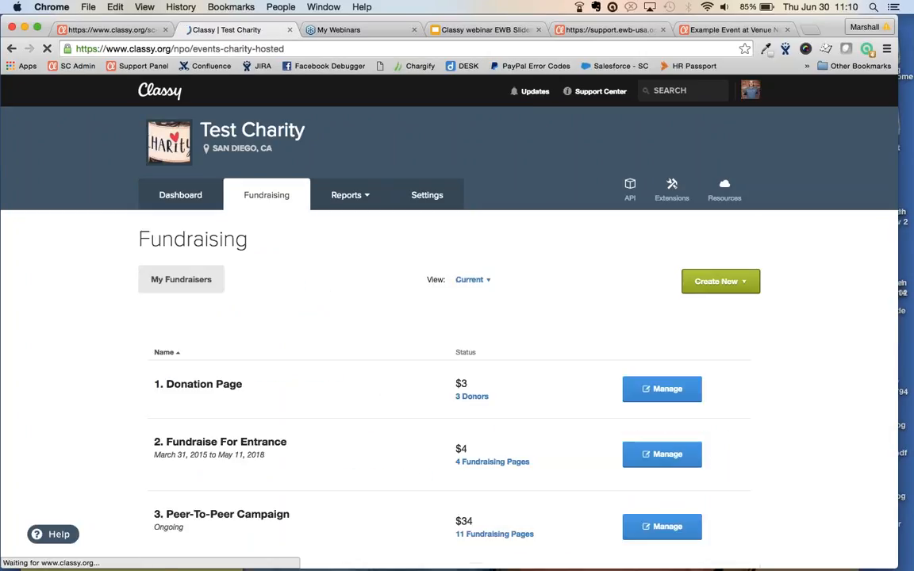
# In the Fundraising list, open Manage for 6. Ticketed Event
pyautogui.scroll(-4, 471, 418)
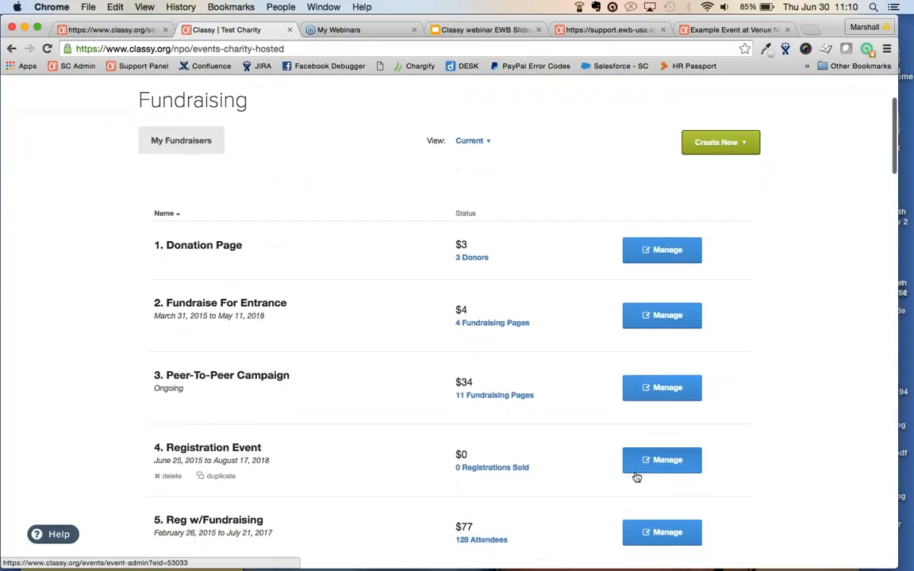
pyautogui.scroll(-3, 593, 461)
pyautogui.scroll(-2, 662, 448)
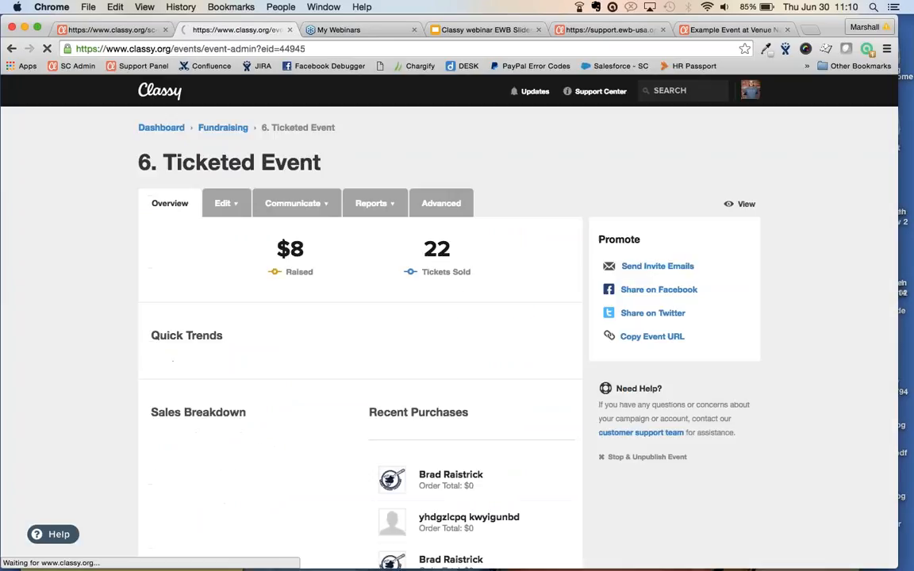
pyautogui.click(369, 203)
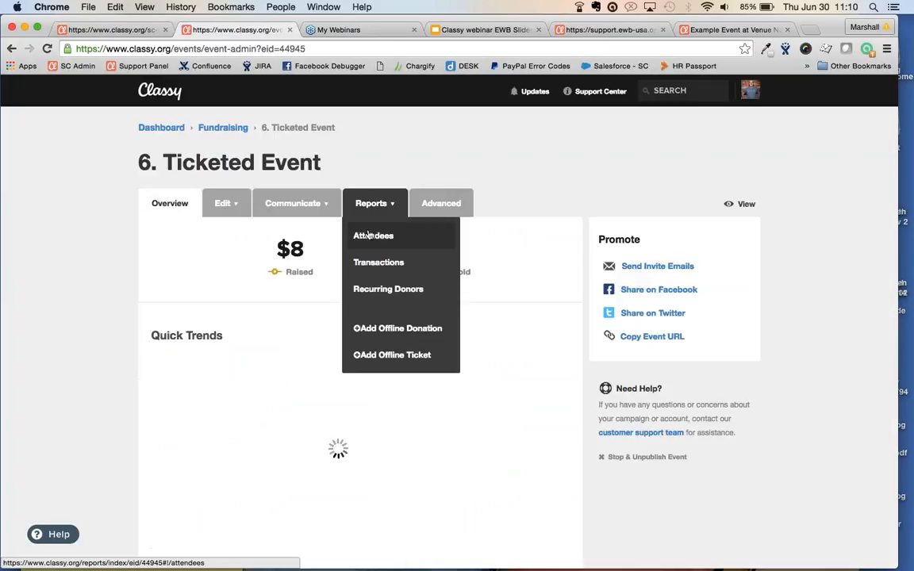
# Open the Ticketed Event's Attendees report and check its date range choices without changing them
pyautogui.click(369, 236)
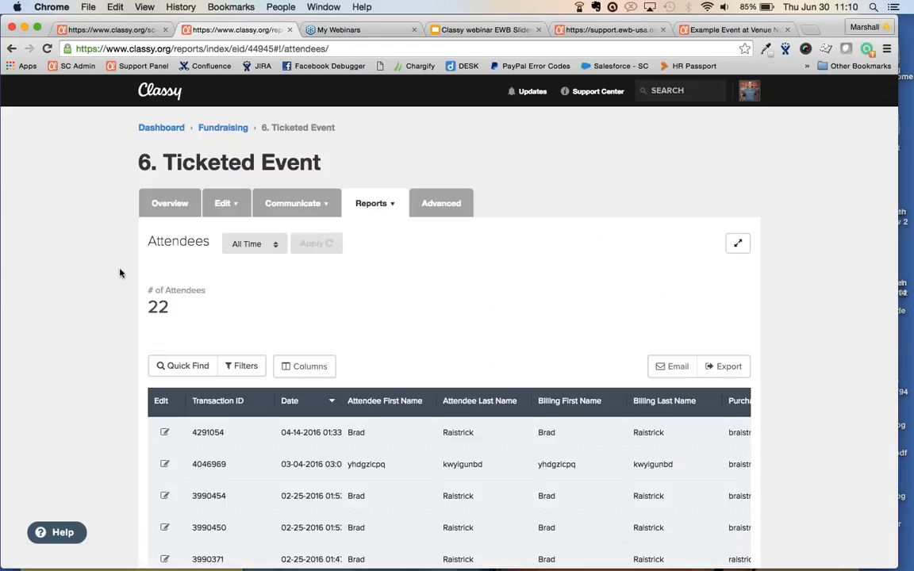
pyautogui.click(242, 245)
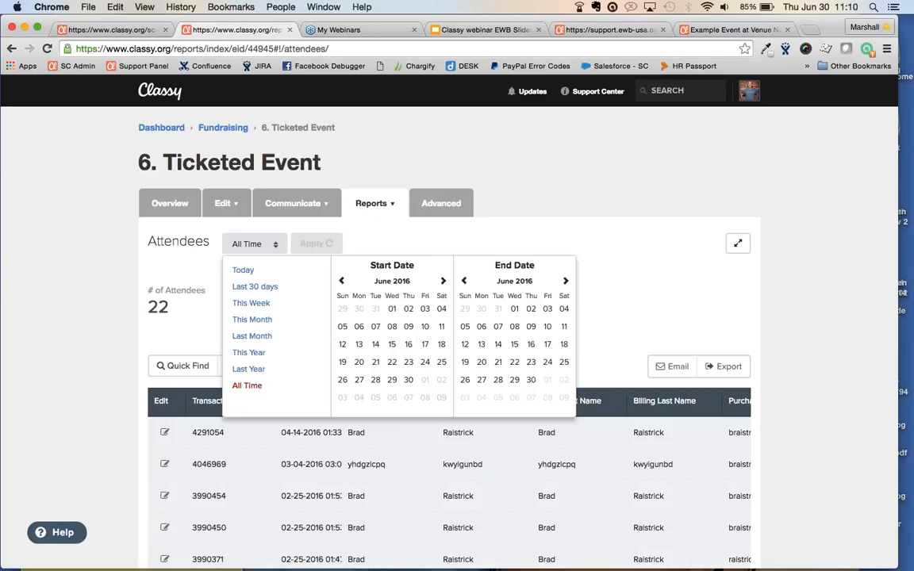
pyautogui.click(262, 248)
pyautogui.scroll(-3, 263, 248)
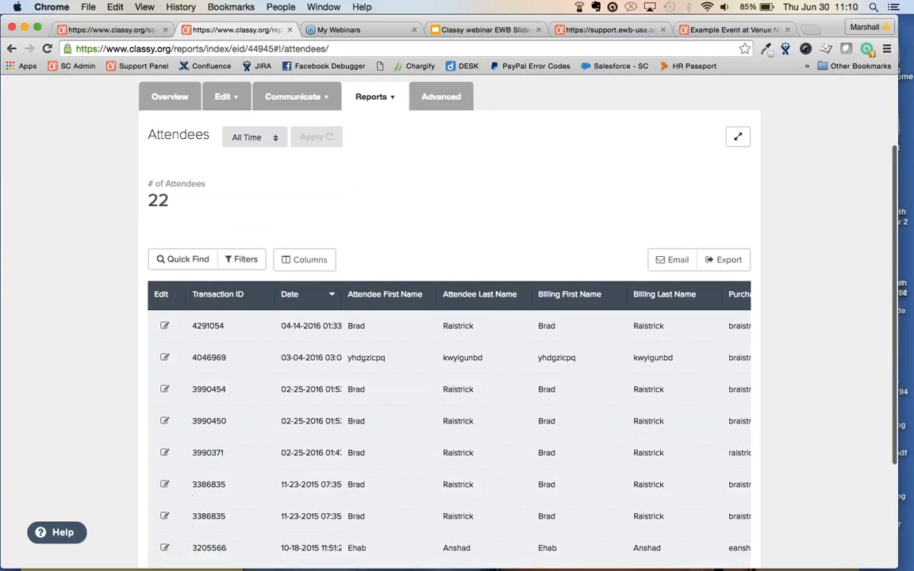
# Quick Find attendees by an attendee's billing first name, narrowing 22 results to 11, then open Filters
pyautogui.click(186, 260)
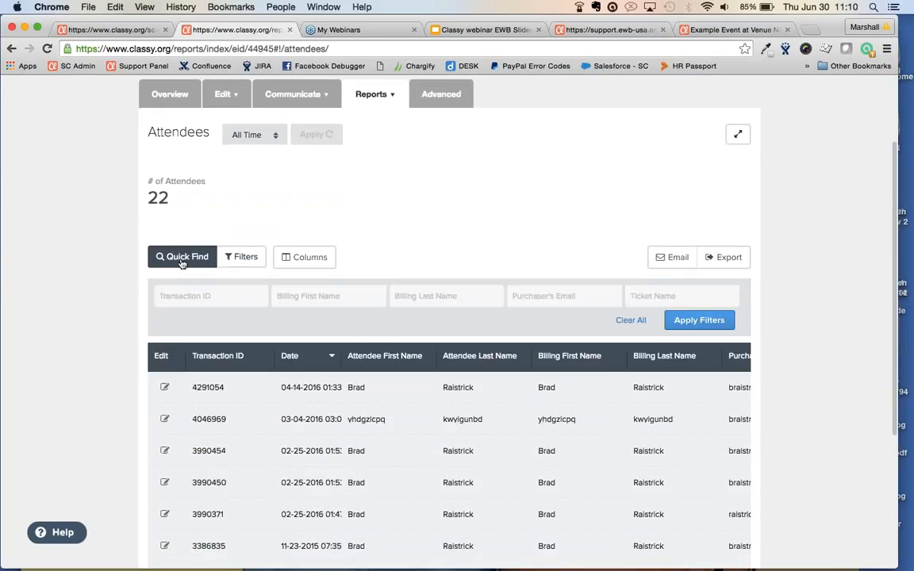
pyautogui.click(336, 297)
pyautogui.write('brad')
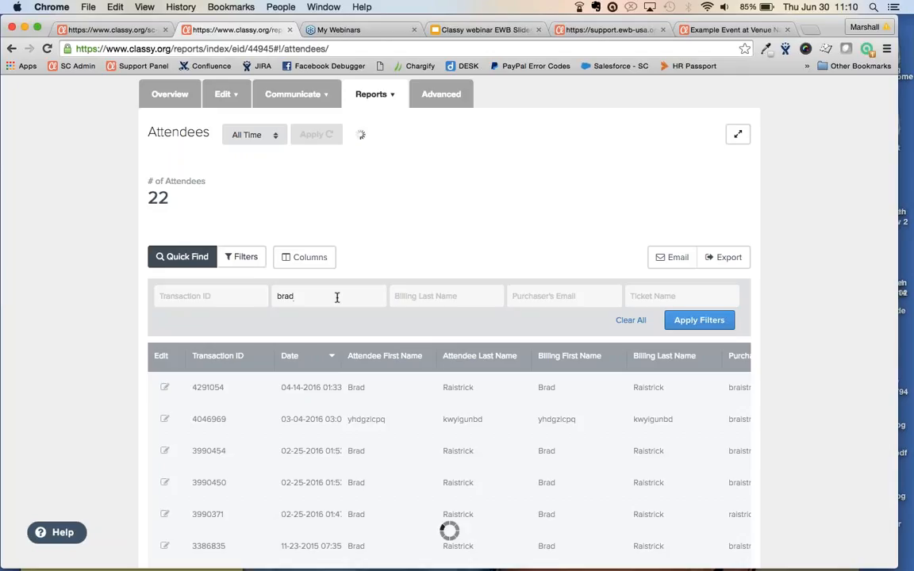
pyautogui.scroll(-3, 474, 334)
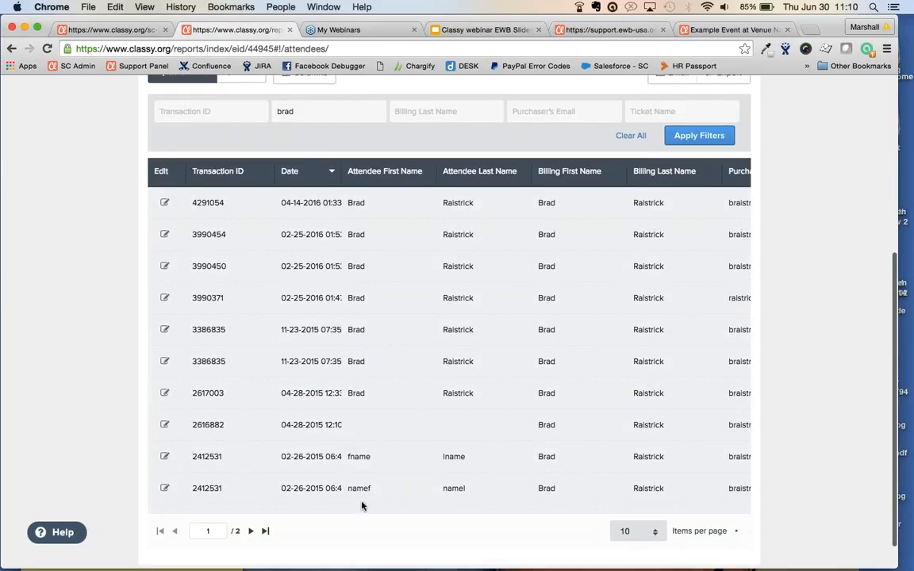
pyautogui.scroll(4, 361, 505)
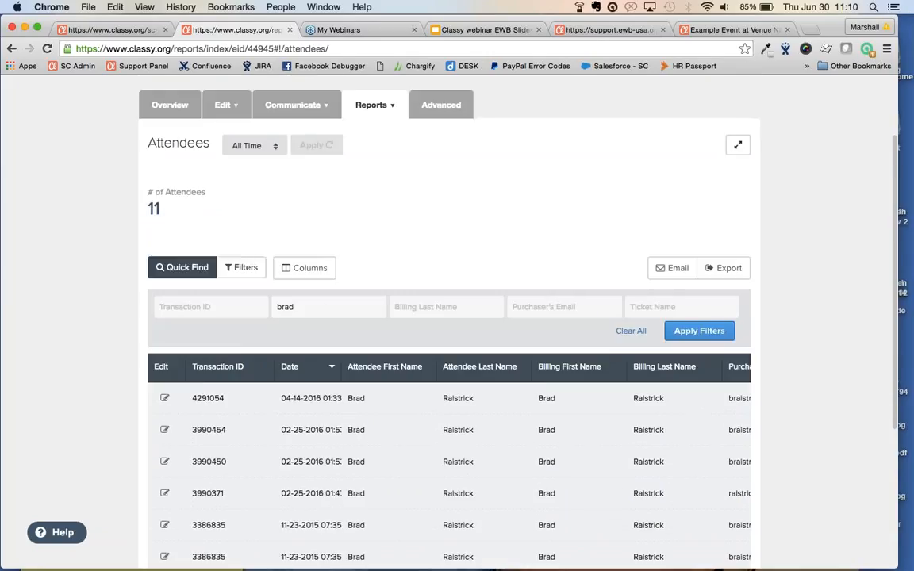
pyautogui.click(245, 268)
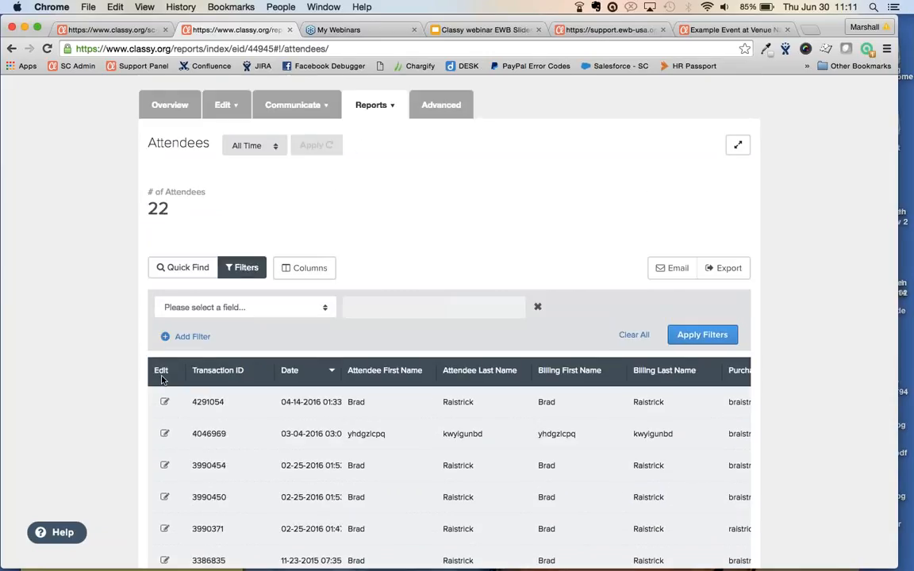
# Filter attendees where Ticket Name contains 'VIP' and apply the filter
pyautogui.click(299, 306)
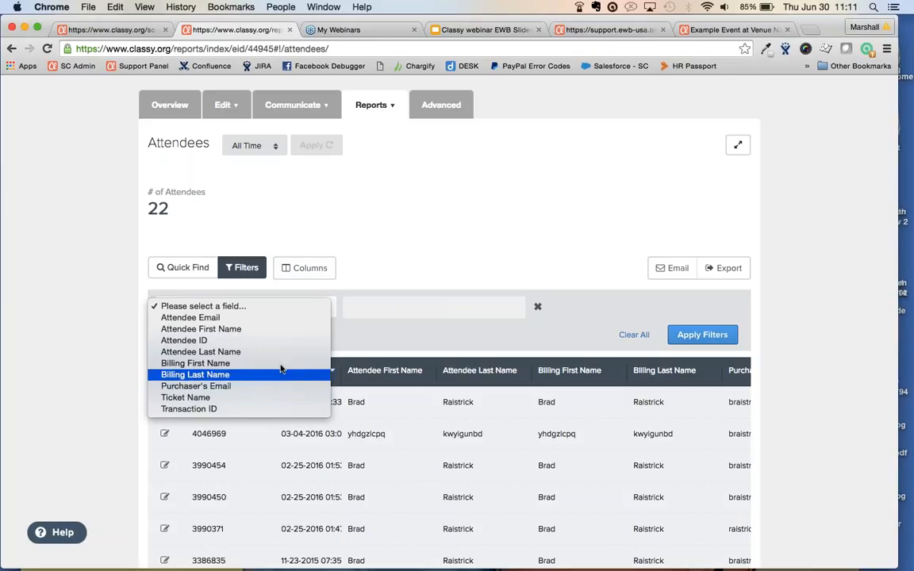
pyautogui.click(267, 399)
pyautogui.scroll(-3, 266, 399)
pyautogui.hscroll(5, 448, 380)
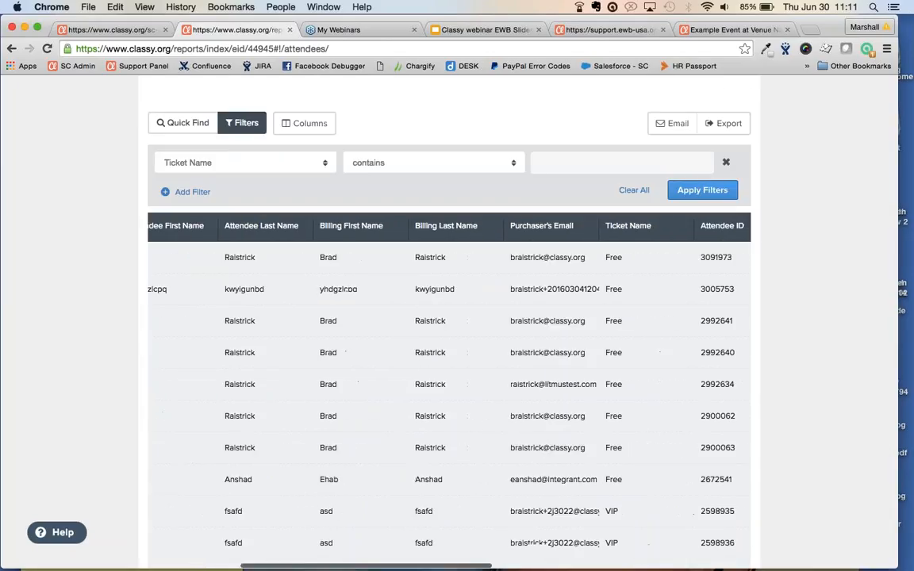
pyautogui.hscroll(2, 378, 420)
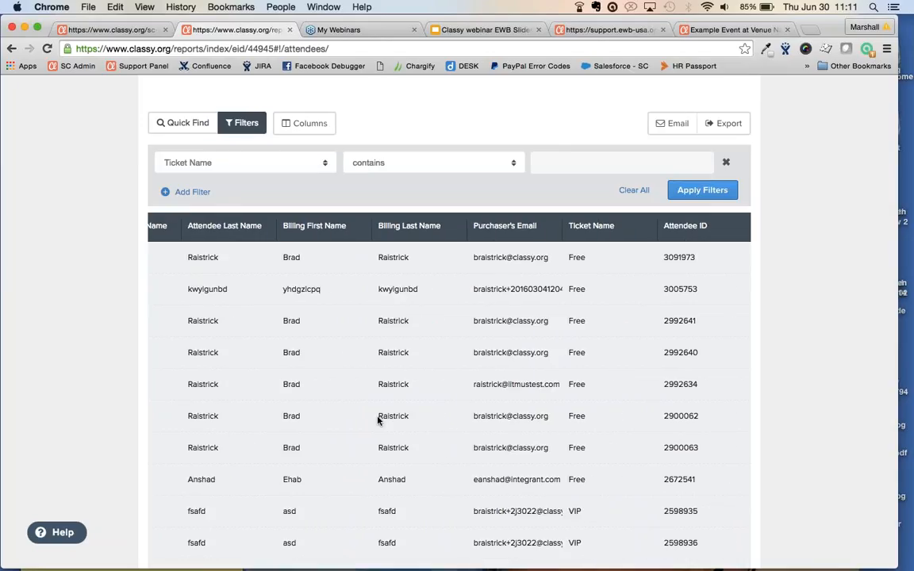
pyautogui.scroll(2, 378, 420)
pyautogui.click(581, 209)
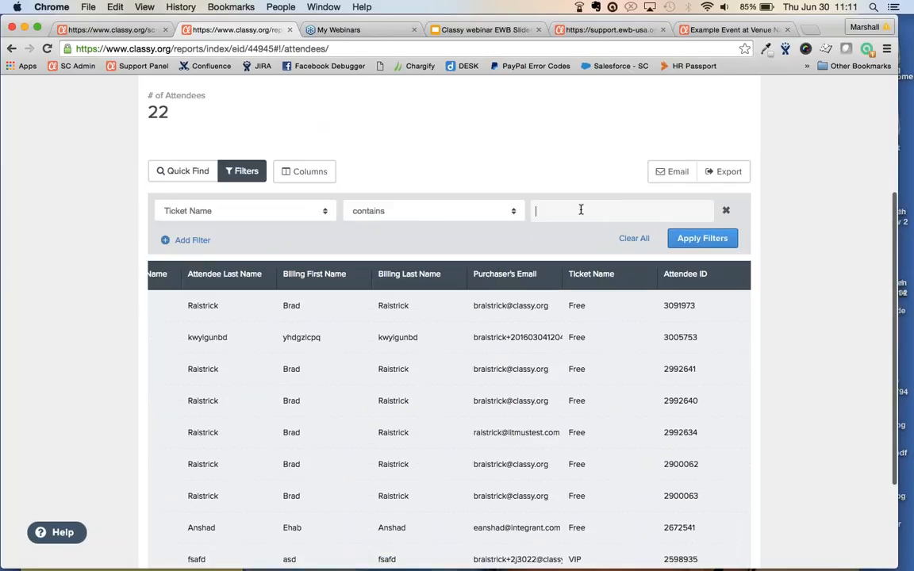
pyautogui.write('VIP')
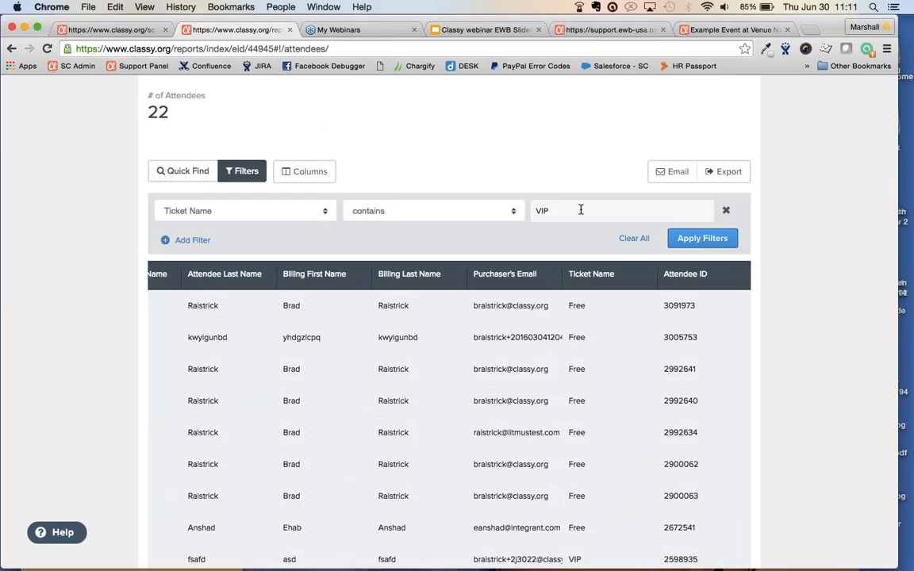
pyautogui.click(710, 238)
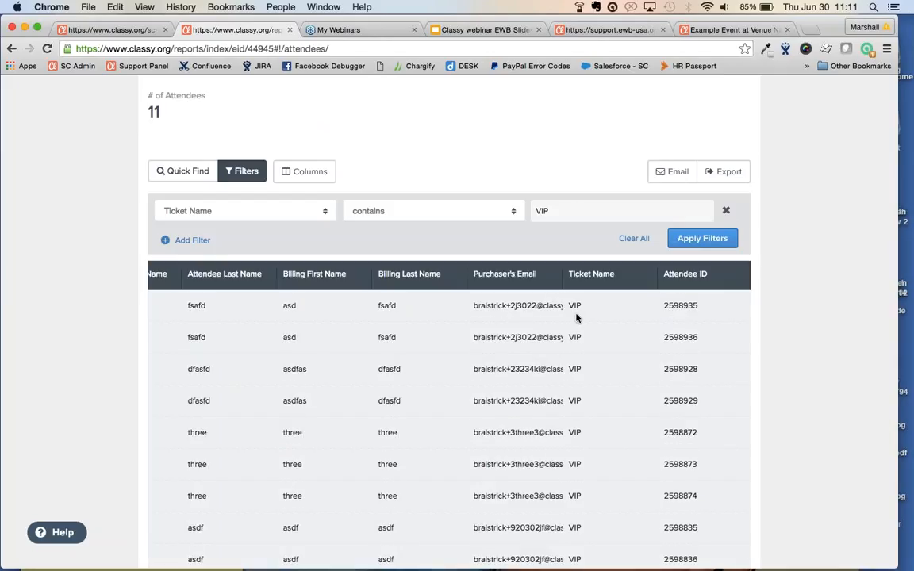
pyautogui.scroll(2, 577, 318)
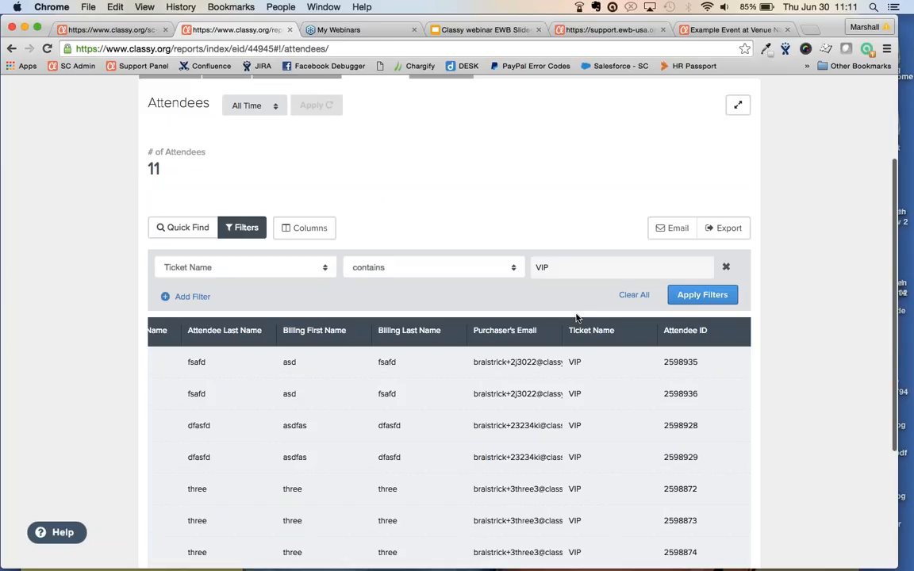
# Clear all filters back to 22 attendees and bring up the email-supporters prompt
pyautogui.click(297, 232)
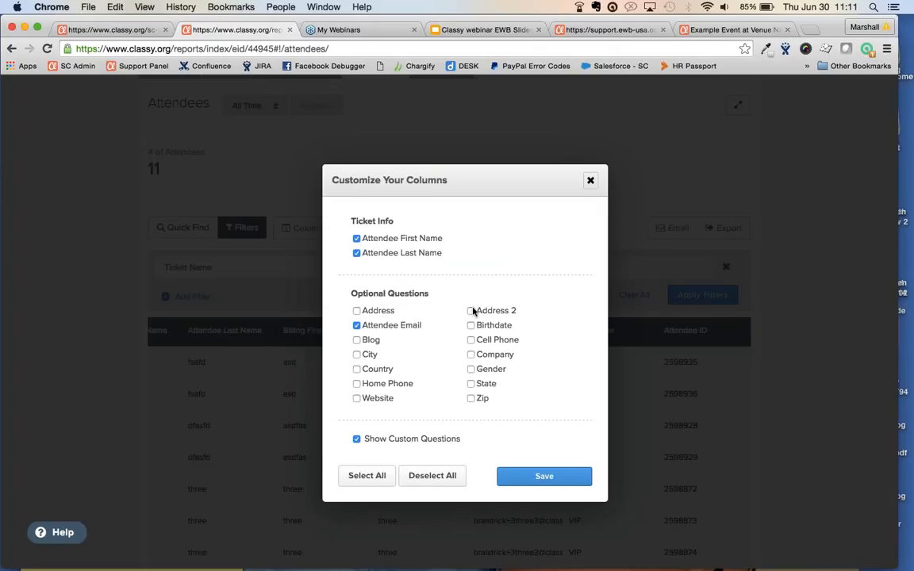
pyautogui.click(590, 180)
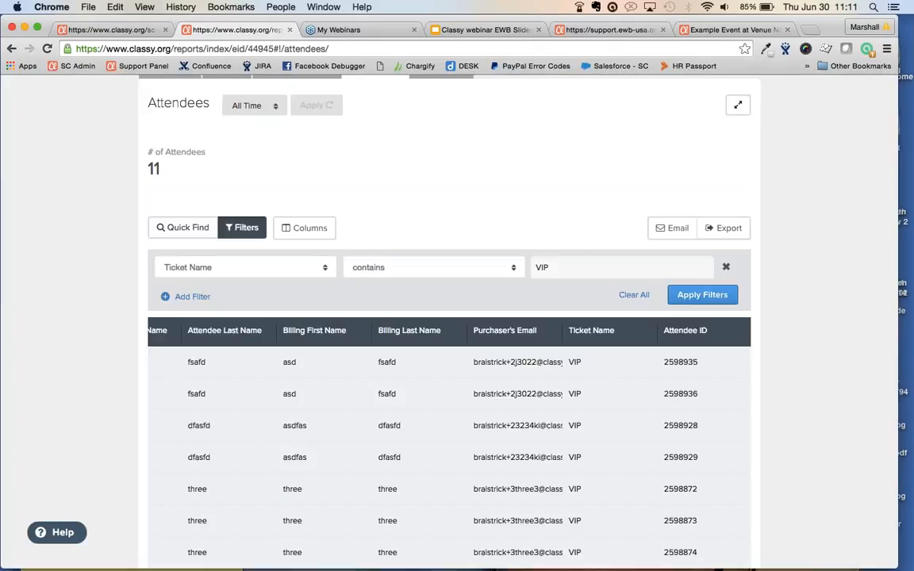
pyautogui.click(635, 295)
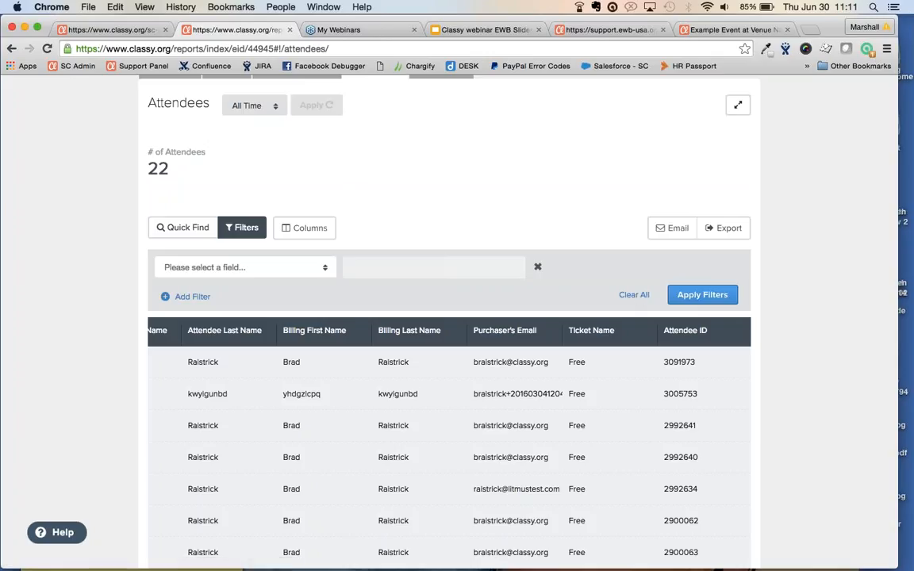
pyautogui.click(672, 229)
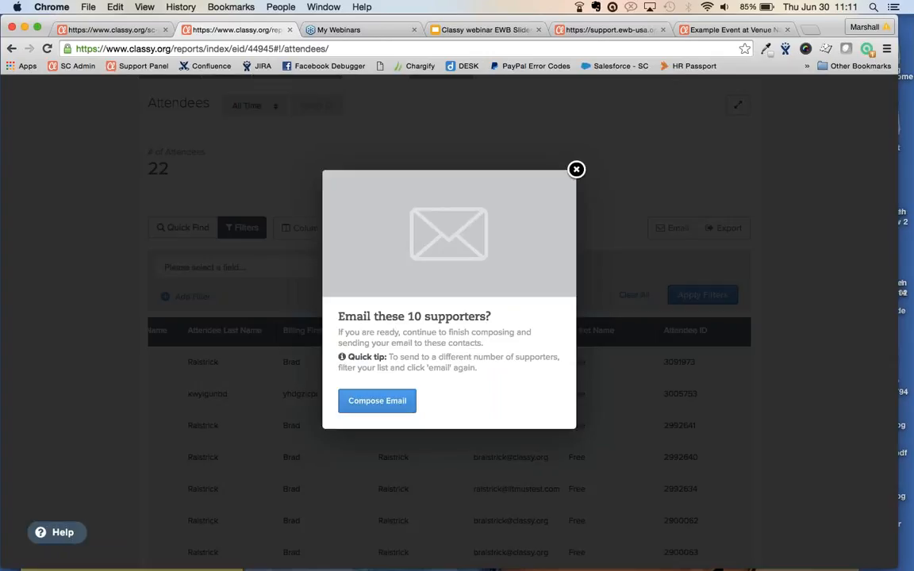
# Dismiss the email prompt and scroll across all 22 attendees' columns, including ticket names and IDs
pyautogui.click(576, 169)
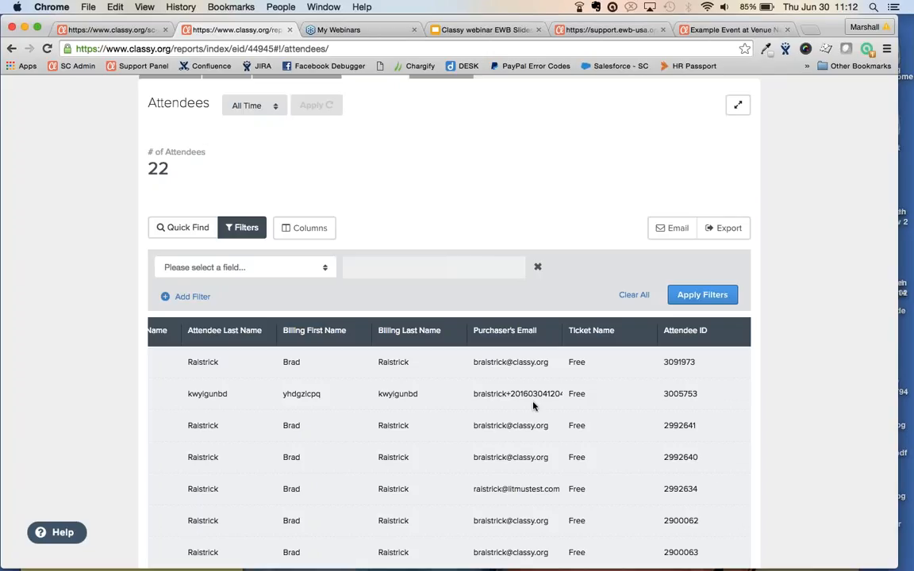
pyautogui.scroll(-3, 528, 465)
pyautogui.hscroll(-6, 528, 465)
pyautogui.scroll(-2, 528, 465)
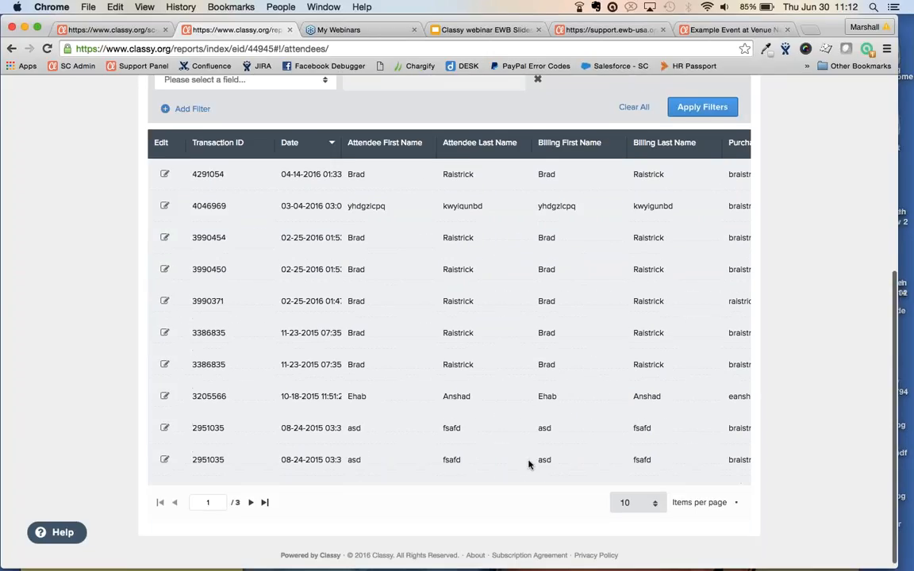
pyautogui.hscroll(4, 527, 436)
pyautogui.hscroll(5, 528, 424)
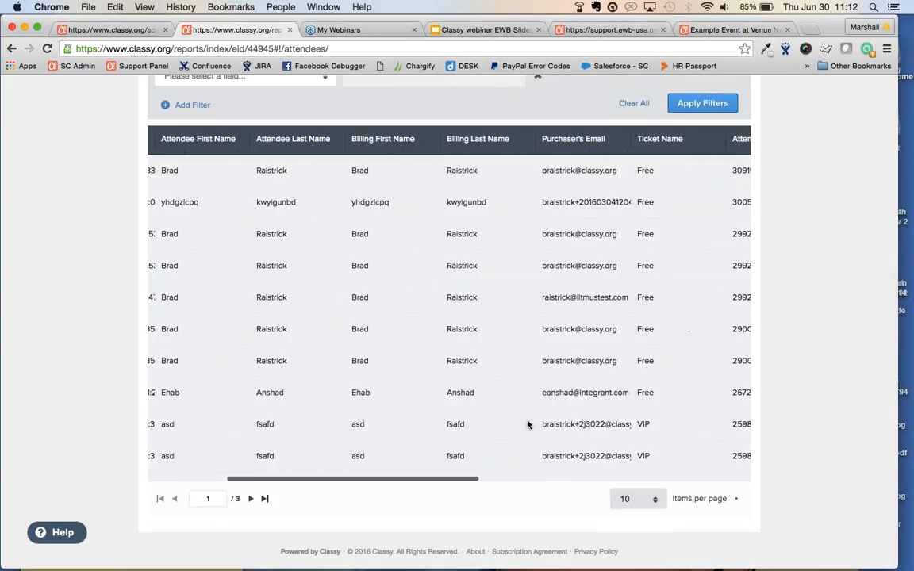
pyautogui.hscroll(-8, 527, 424)
pyautogui.hscroll(-8, 527, 424)
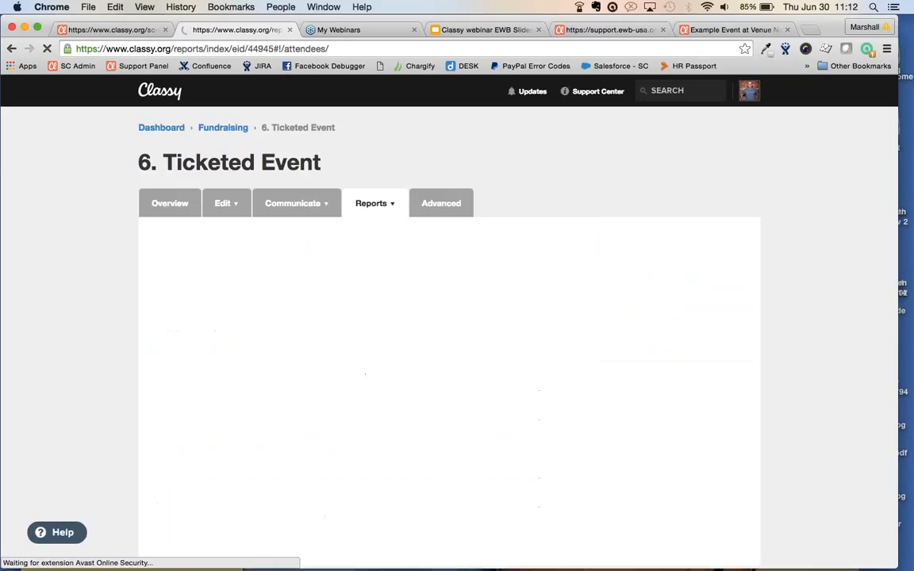
pyautogui.scroll(-1, 449, 357)
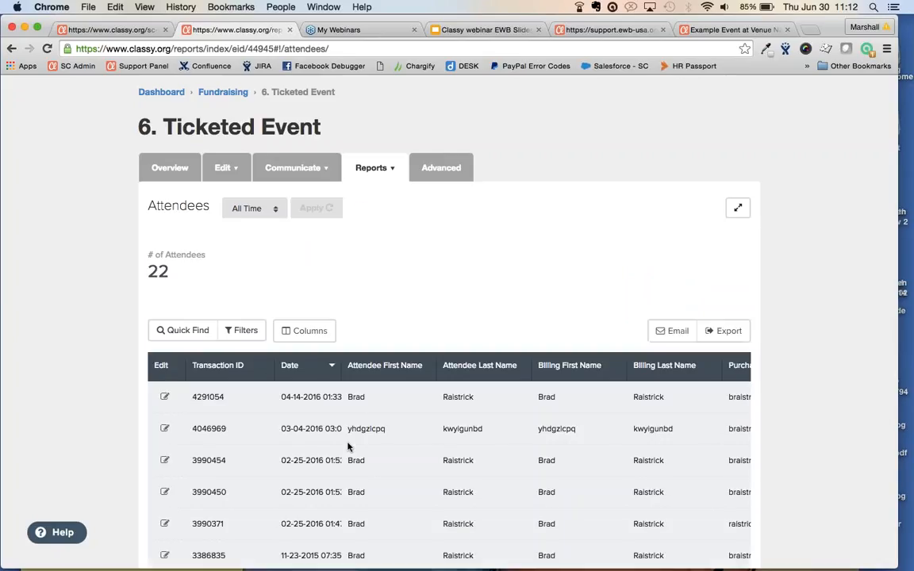
pyautogui.scroll(-5, 348, 446)
pyautogui.scroll(-1, 348, 447)
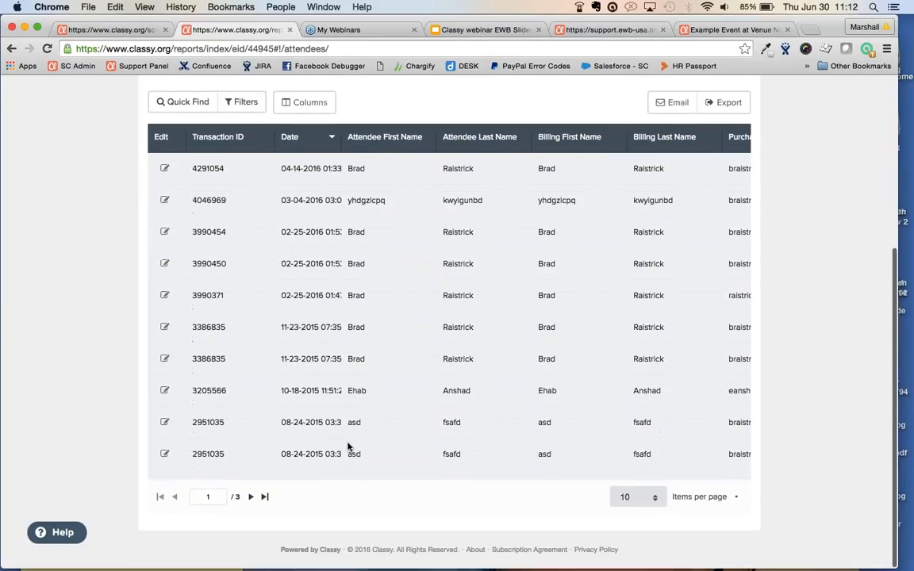
pyautogui.hscroll(1, 347, 447)
pyautogui.hscroll(10, 347, 446)
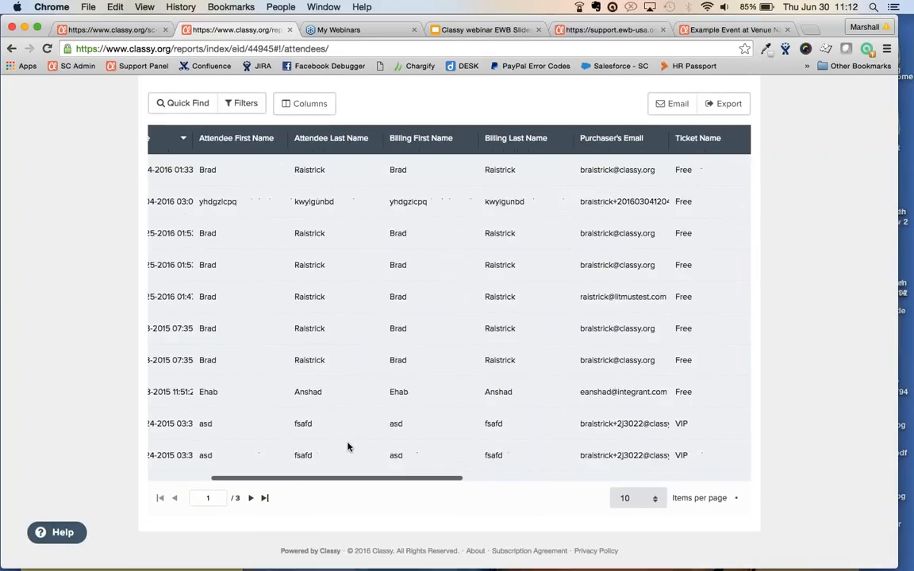
pyautogui.hscroll(11, 348, 447)
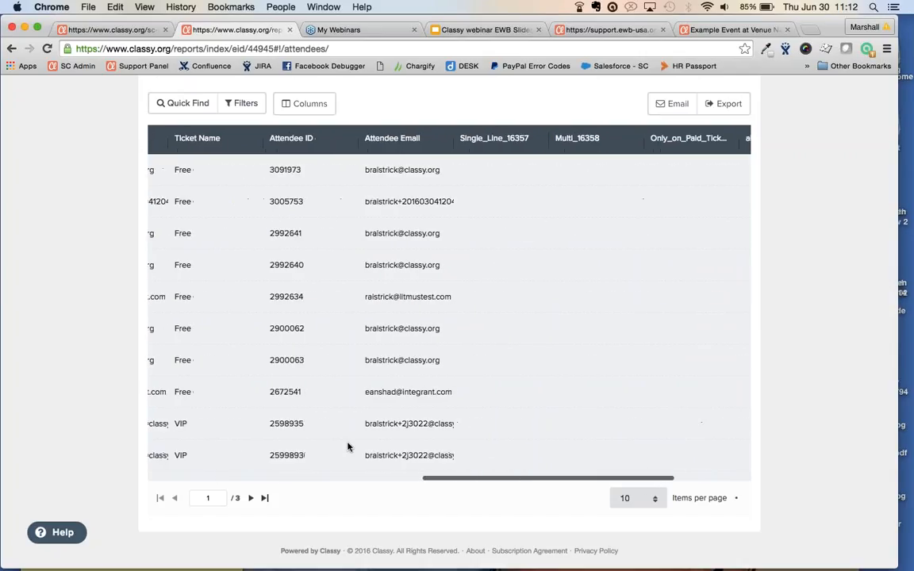
pyautogui.hscroll(-15, 347, 446)
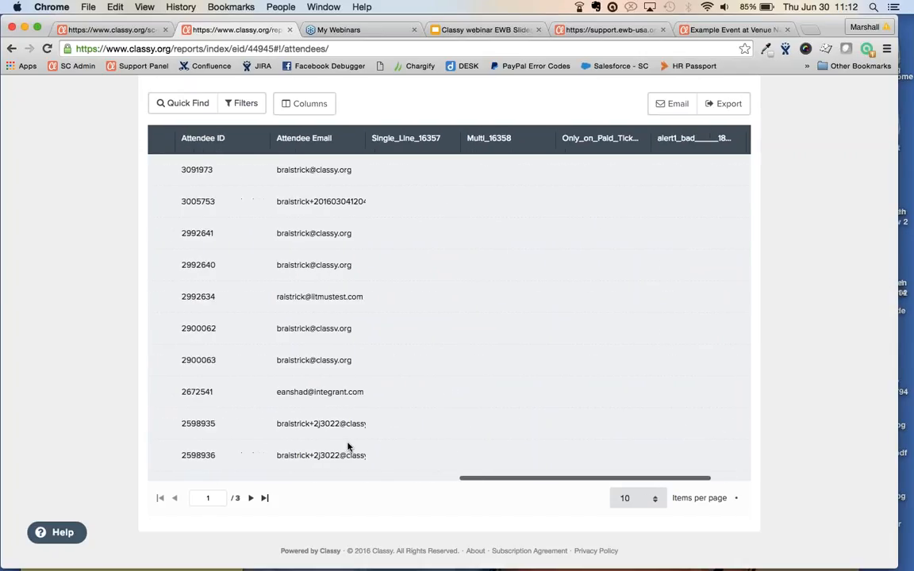
pyautogui.hscroll(-8, 348, 447)
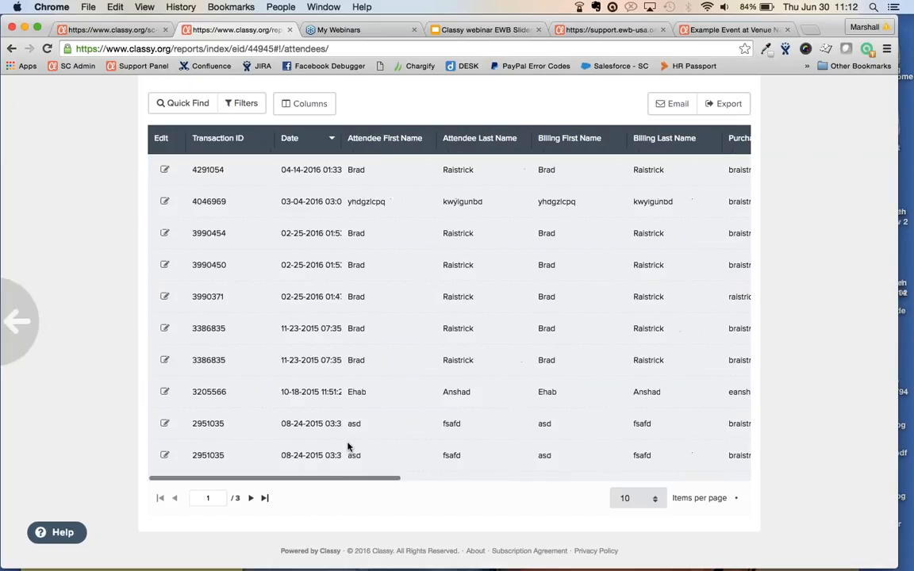
pyautogui.hscroll(9, 347, 446)
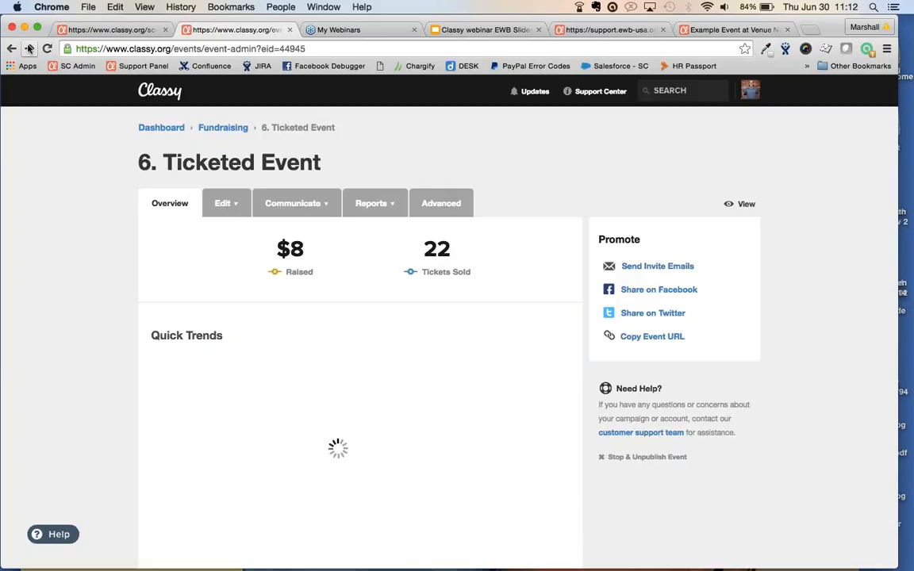
# Reopen the Attendees report and filter Ticket Name contains 'VIP', leaving two pages of results
pyautogui.click(29, 48)
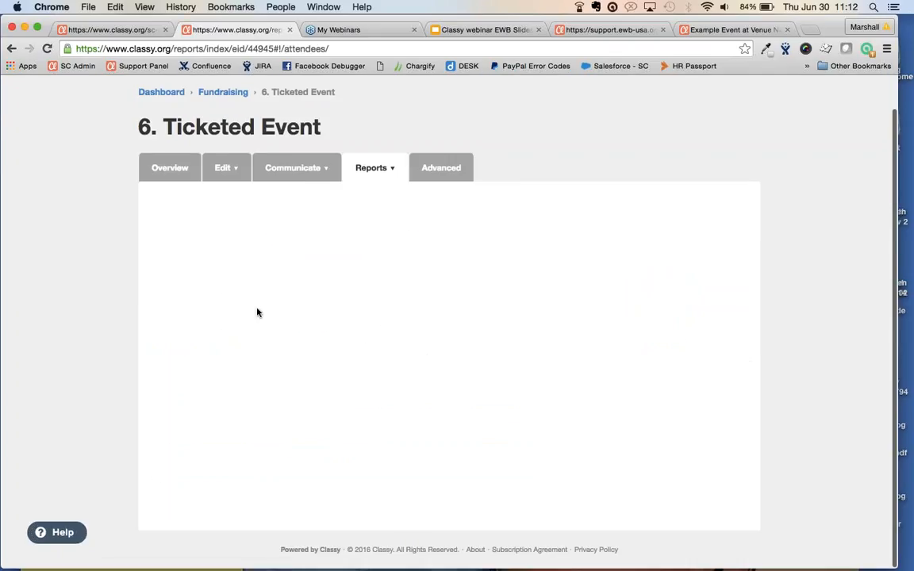
pyautogui.click(166, 329)
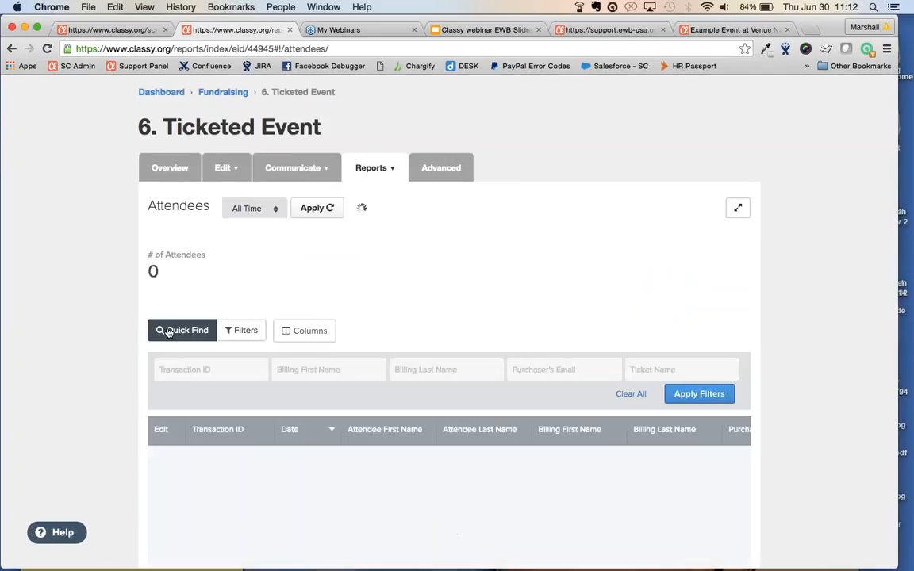
pyautogui.click(222, 331)
pyautogui.click(238, 370)
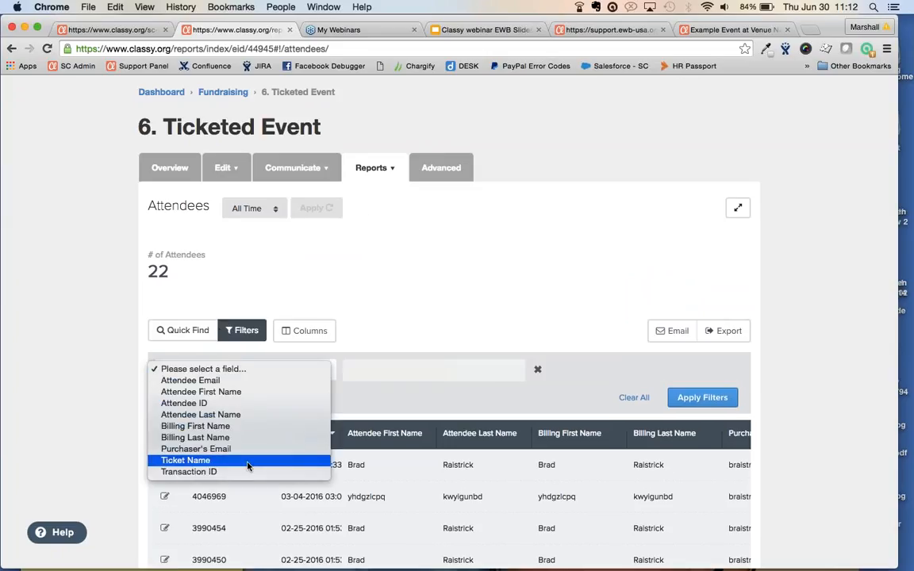
pyautogui.click(249, 460)
pyautogui.click(577, 370)
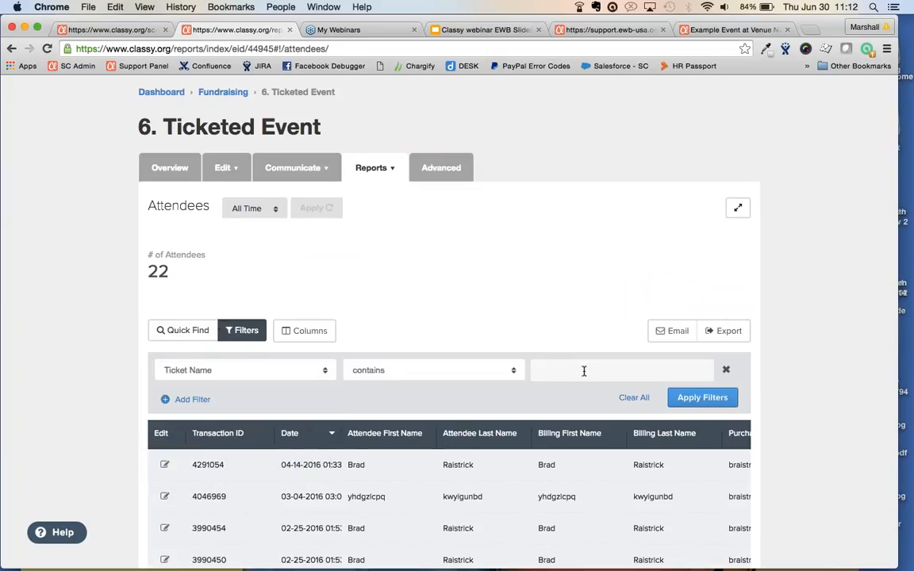
pyautogui.write('VIP')
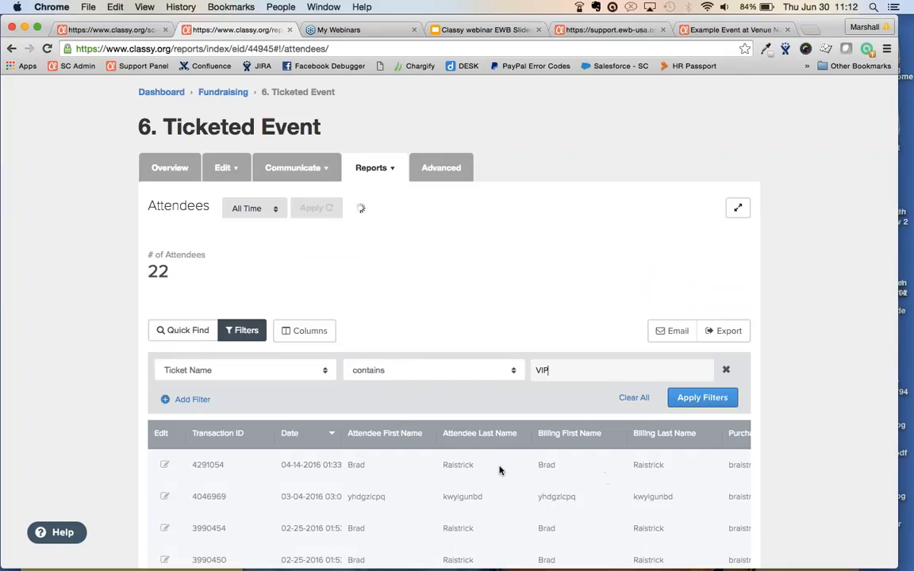
pyautogui.scroll(-5, 235, 478)
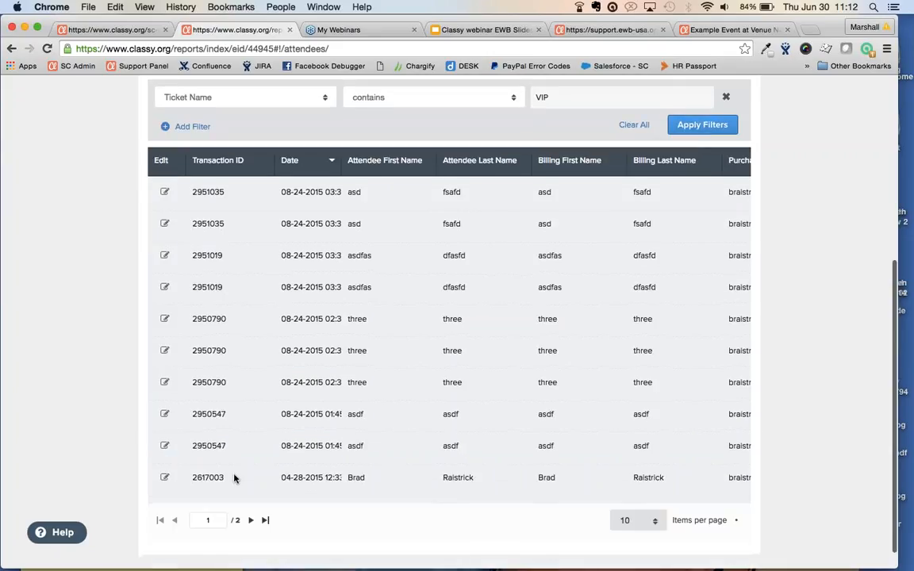
pyautogui.scroll(1, 234, 479)
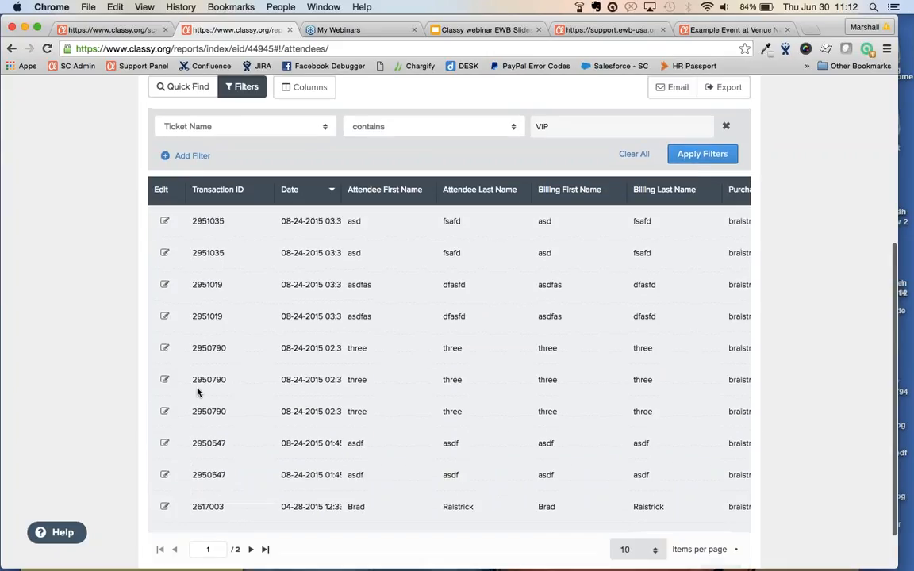
# Inspect the first VIP attendee's purchase details and custom question answer, then go back to Attendees
pyautogui.click(165, 223)
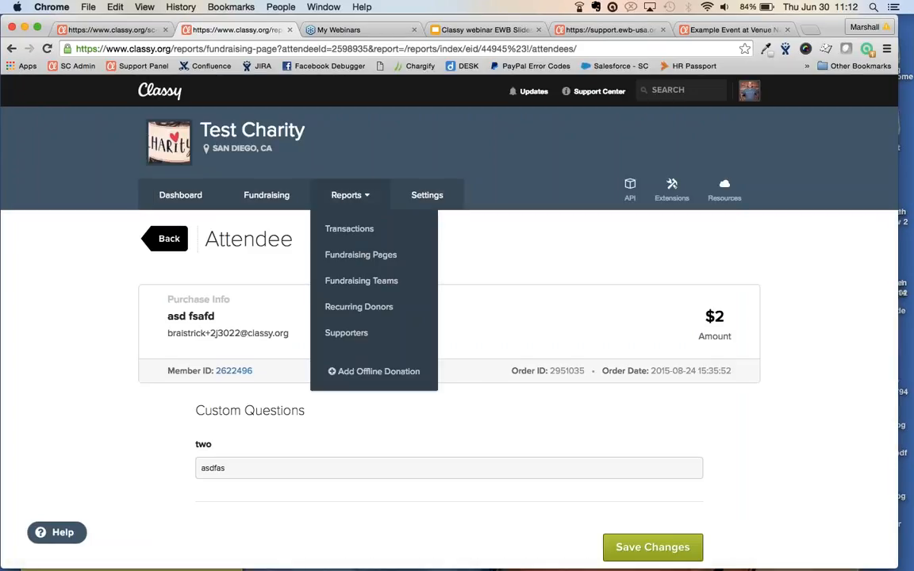
pyautogui.scroll(-2, 555, 344)
pyautogui.scroll(-2, 556, 345)
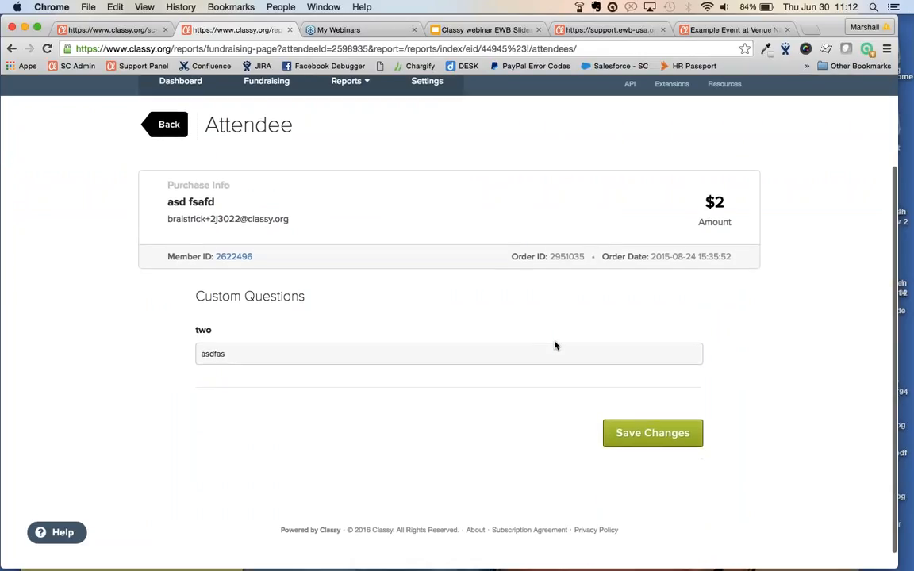
pyautogui.scroll(2, 555, 345)
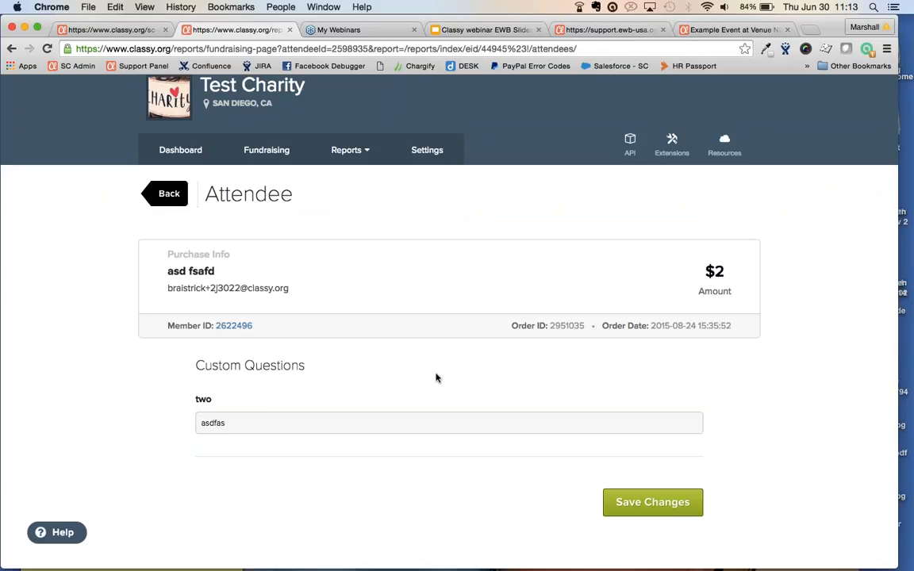
pyautogui.moveTo(238, 422); pyautogui.dragTo(181, 422)
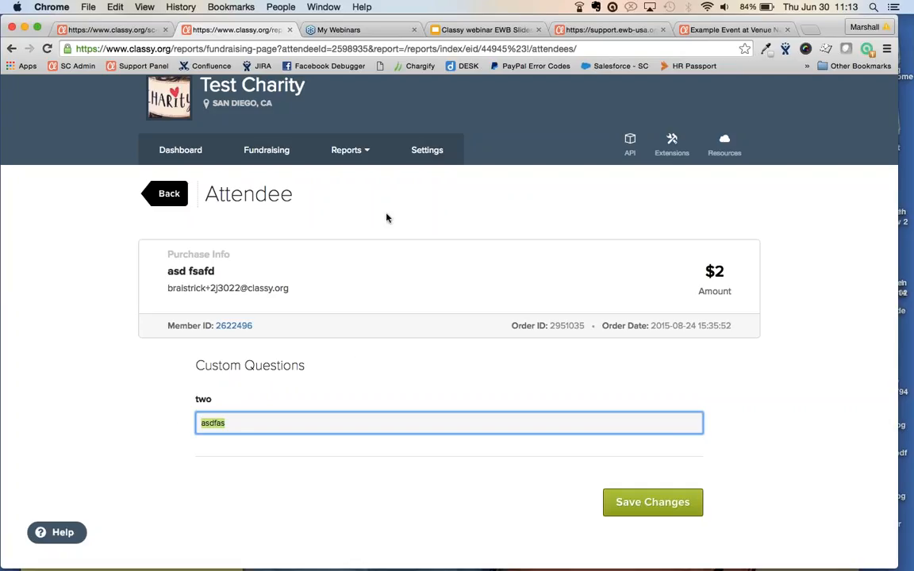
pyautogui.click(160, 201)
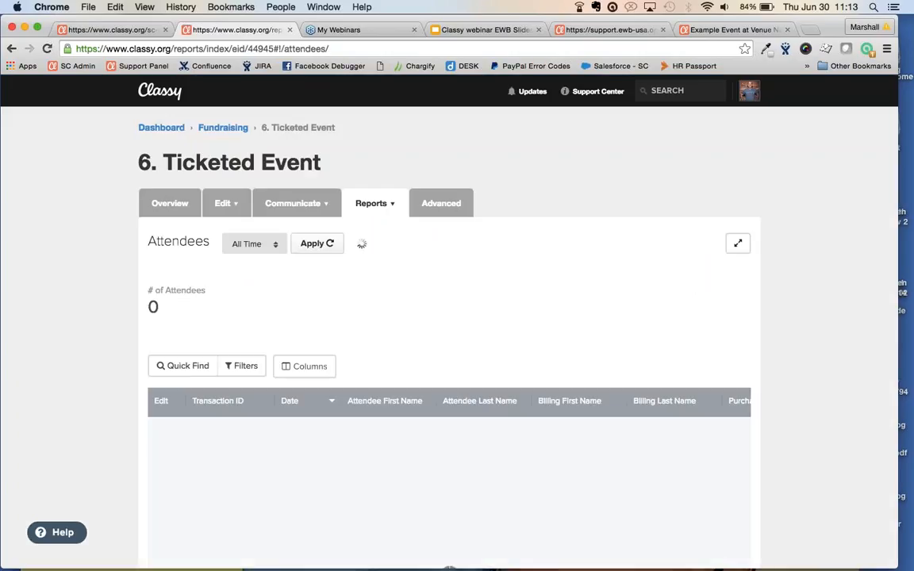
# Switch to the Transactions report and review its $8.00 raised over 31 transactions
pyautogui.moveTo(373, 204)
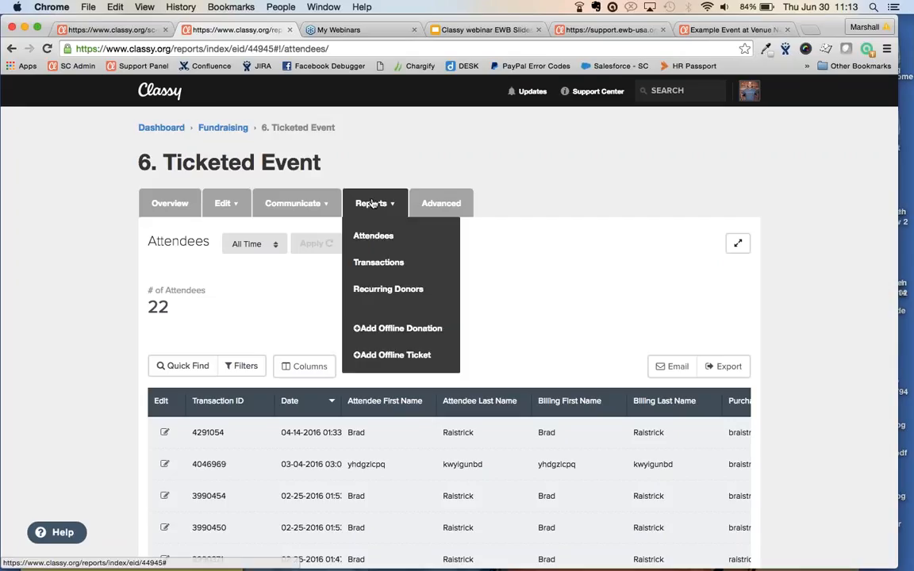
pyautogui.click(377, 272)
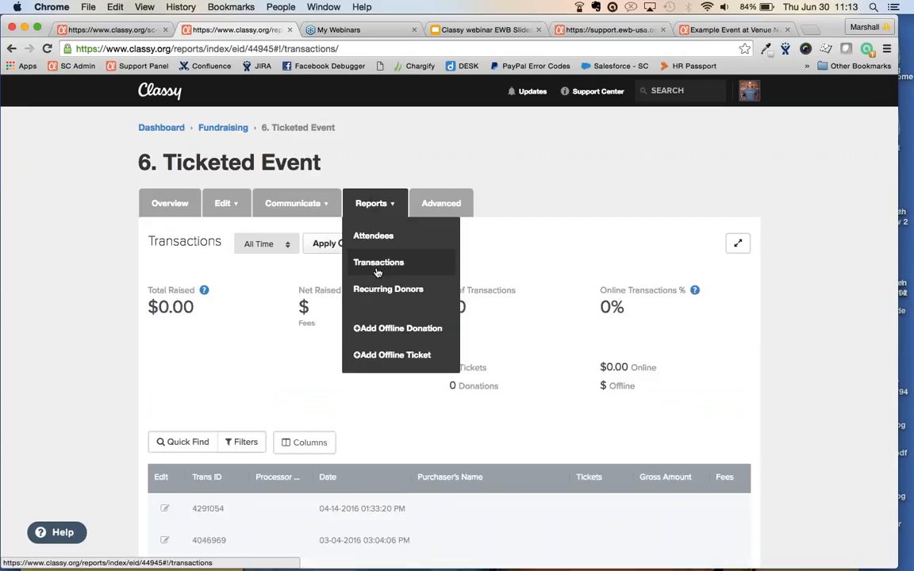
pyautogui.scroll(-5, 82, 349)
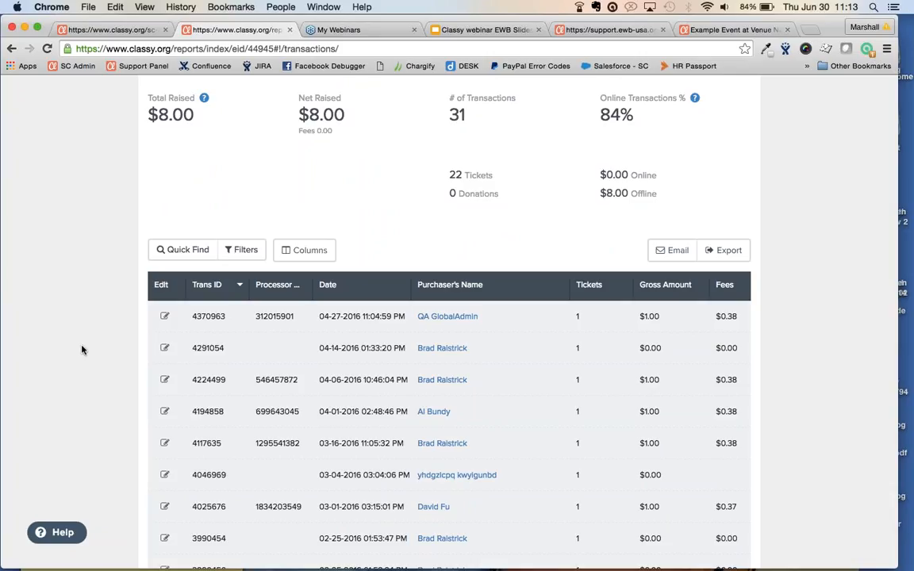
pyautogui.scroll(3, 279, 342)
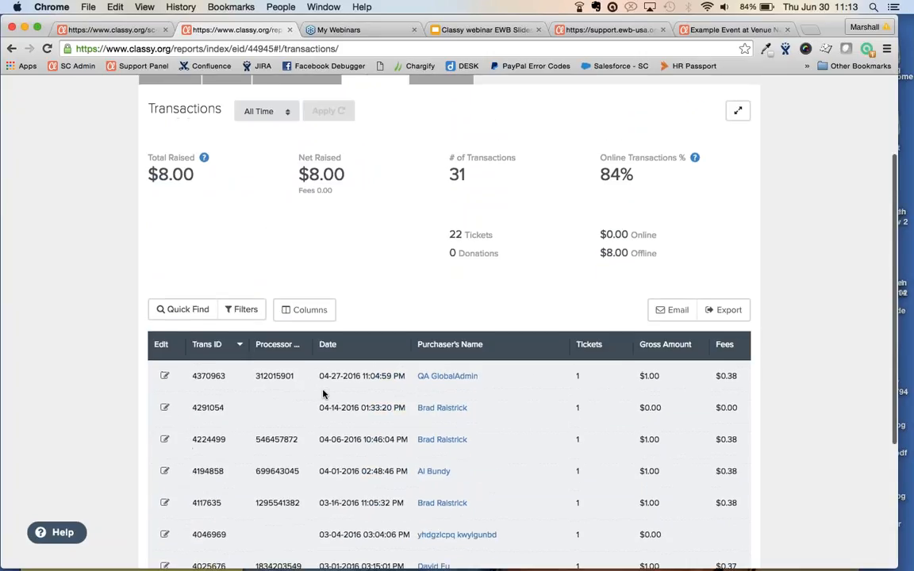
pyautogui.scroll(2, 323, 394)
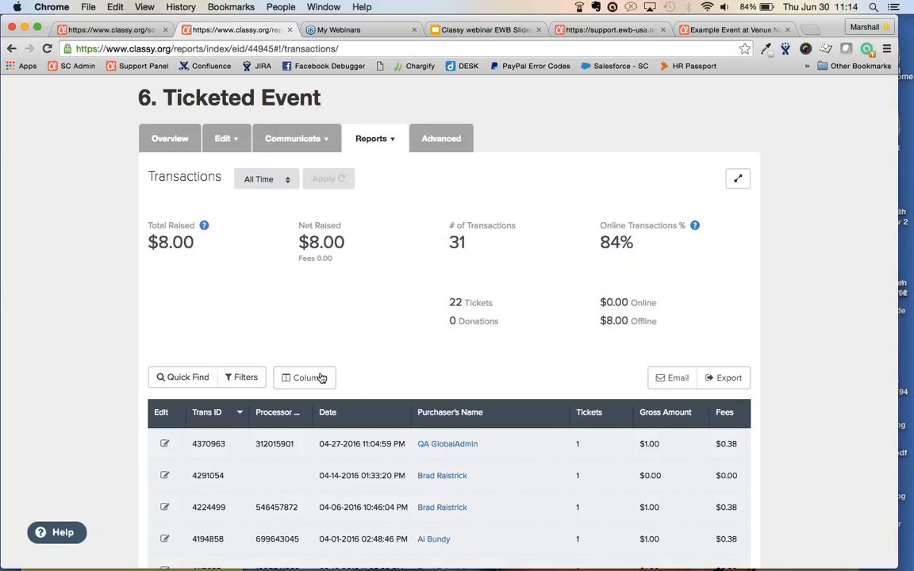
# Sort the transactions by Gross Amount, largest first
pyautogui.scroll(-3, 320, 377)
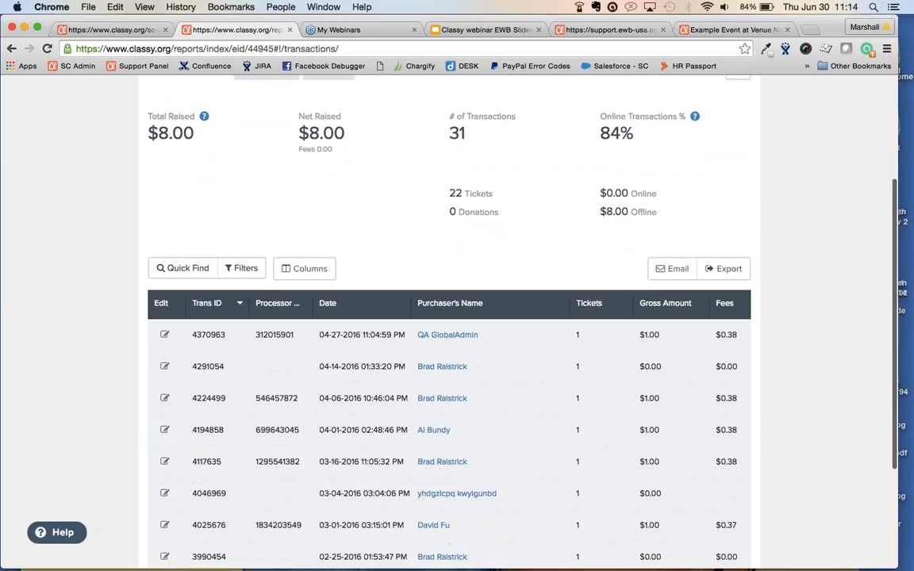
pyautogui.scroll(-2, 506, 322)
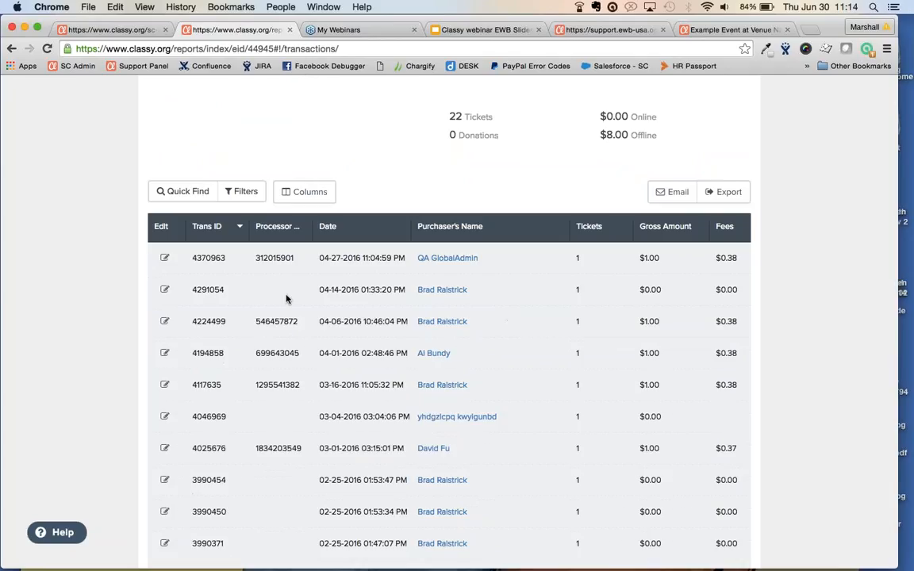
pyautogui.hscroll(5, 286, 299)
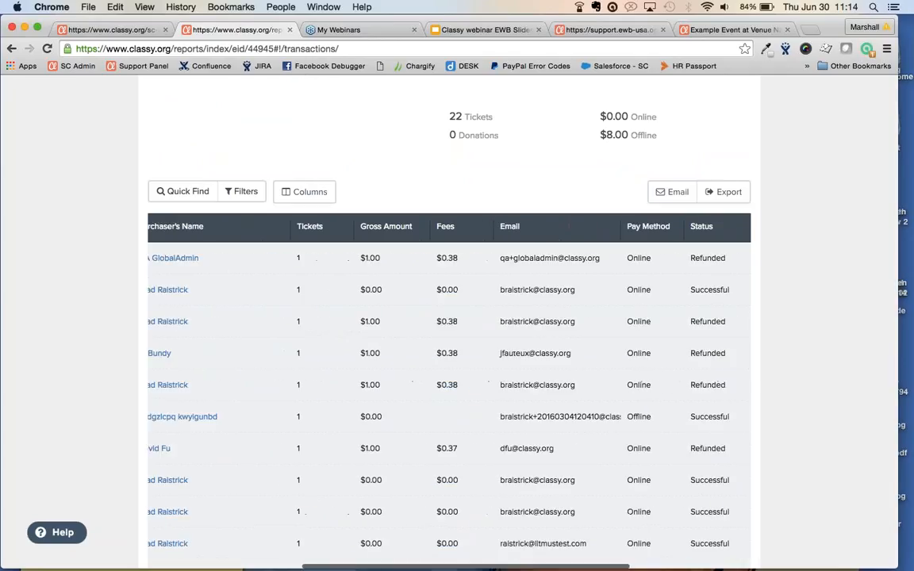
pyautogui.hscroll(3, 449, 380)
pyautogui.scroll(-1, 449, 317)
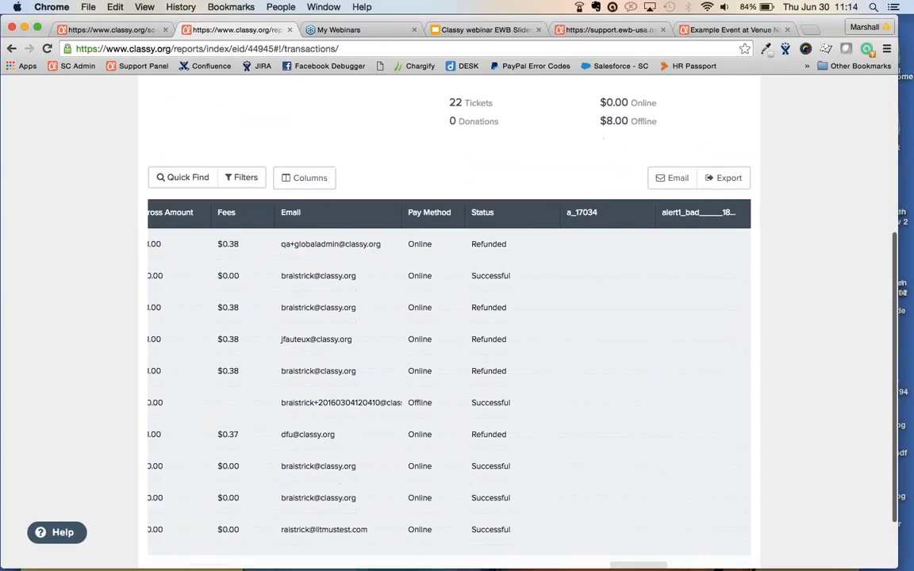
pyautogui.scroll(1, 449, 381)
pyautogui.hscroll(-8, 449, 381)
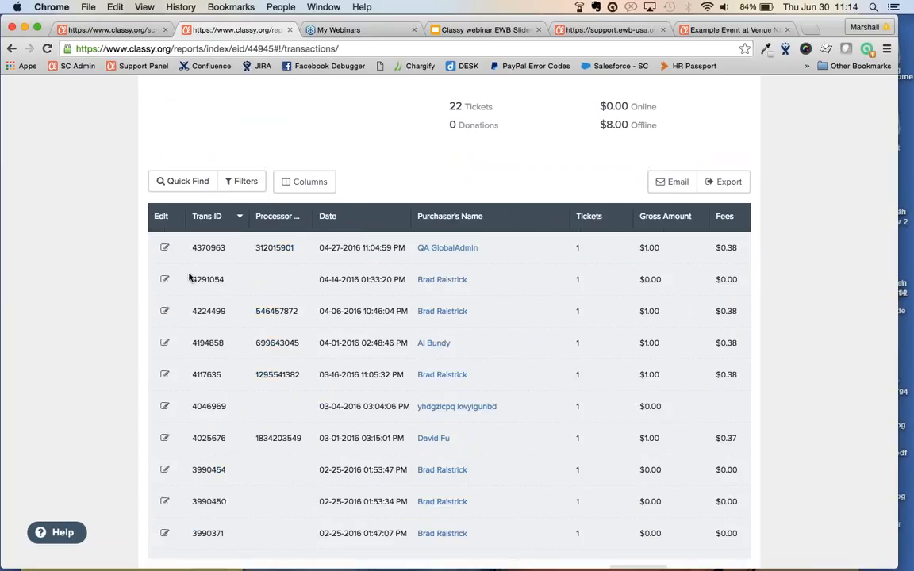
pyautogui.hscroll(12, 411, 351)
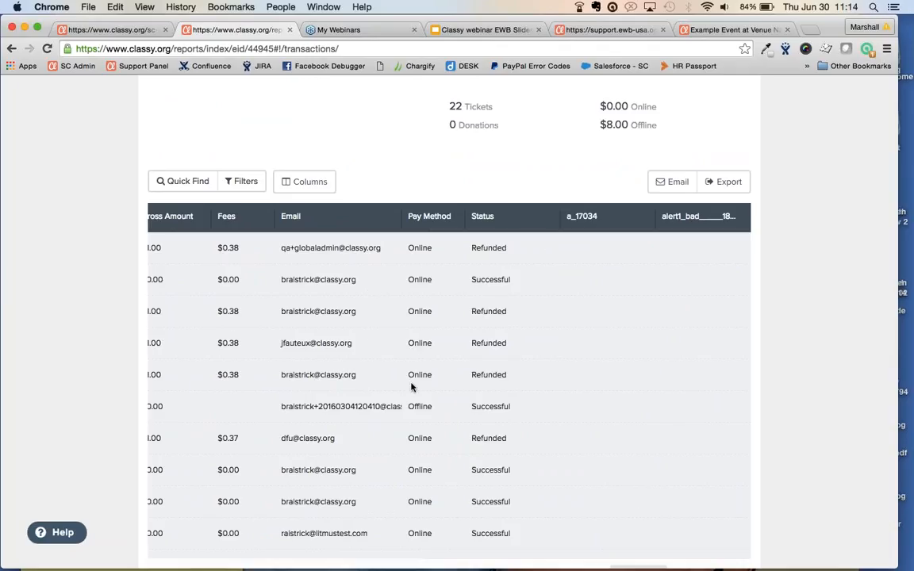
pyautogui.hscroll(-4, 416, 466)
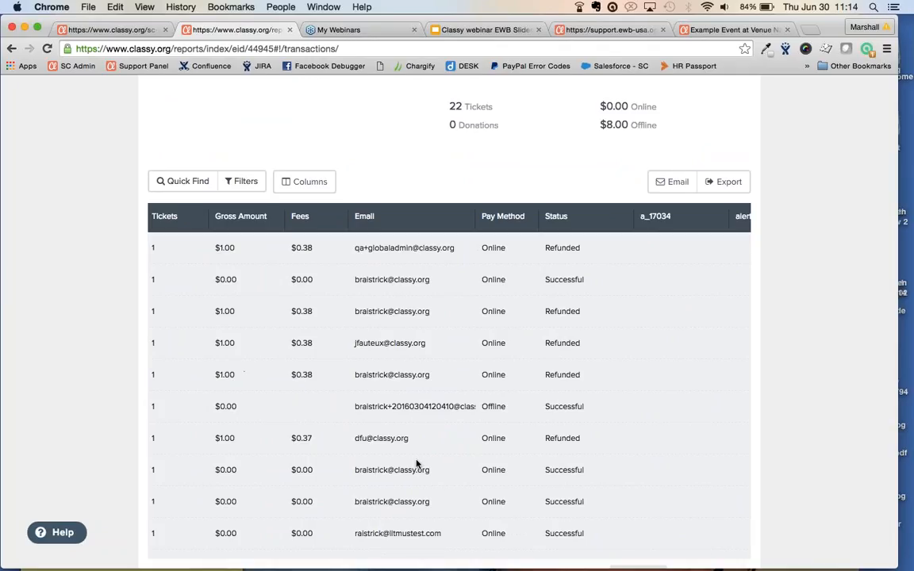
pyautogui.click(241, 216)
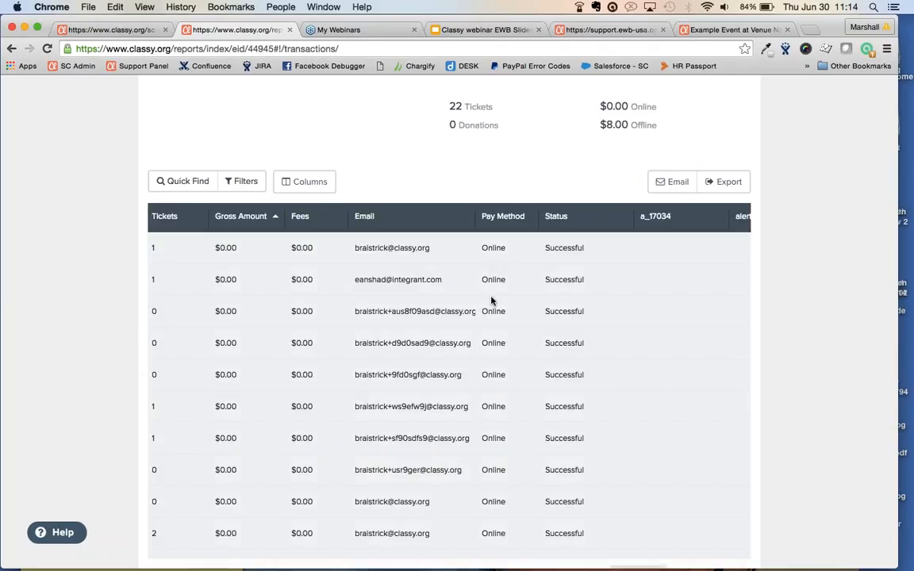
pyautogui.click(247, 217)
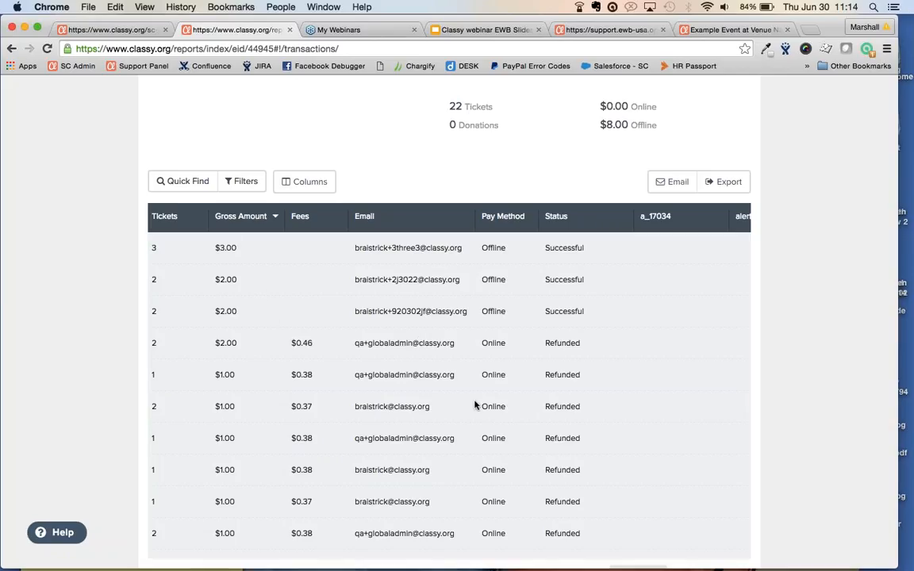
# Show 30 transactions per page and scroll through the refunded and successful entries
pyautogui.scroll(-1, 474, 393)
pyautogui.hscroll(-5, 474, 392)
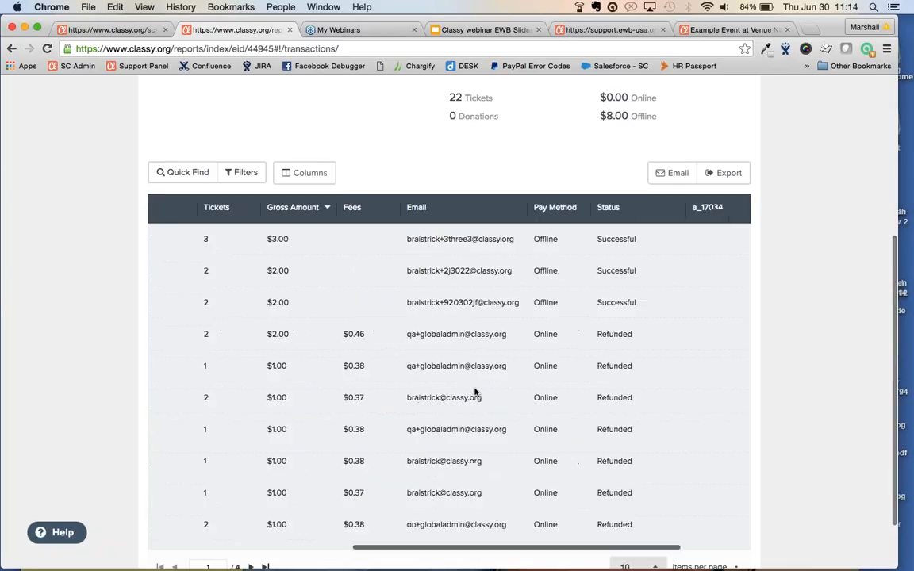
pyautogui.scroll(-2, 531, 408)
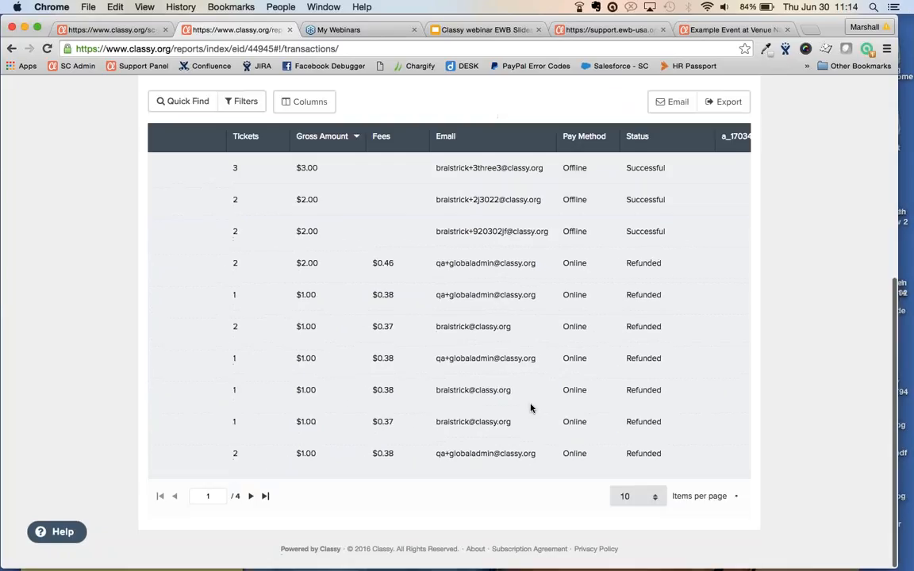
pyautogui.click(635, 497)
pyautogui.click(637, 520)
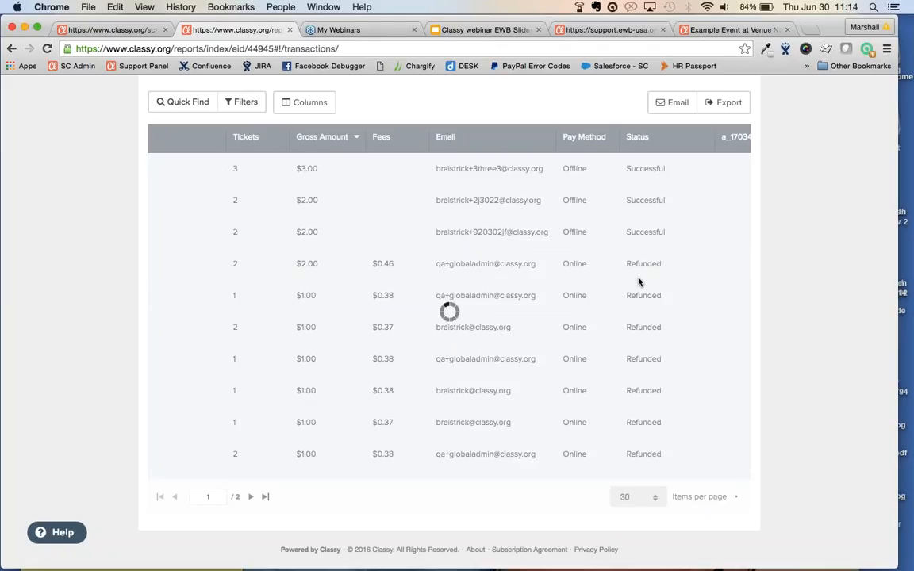
pyautogui.scroll(-5, 639, 282)
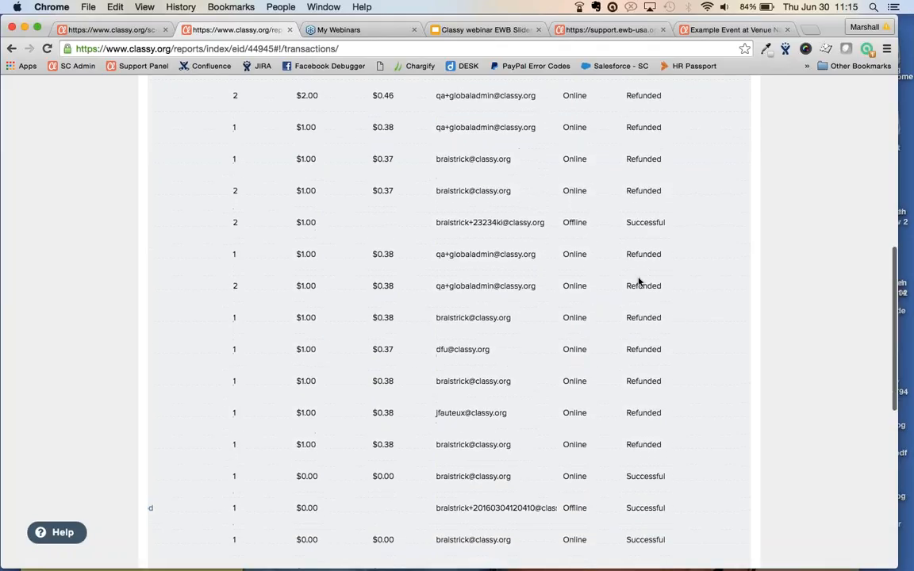
pyautogui.scroll(-8, 638, 282)
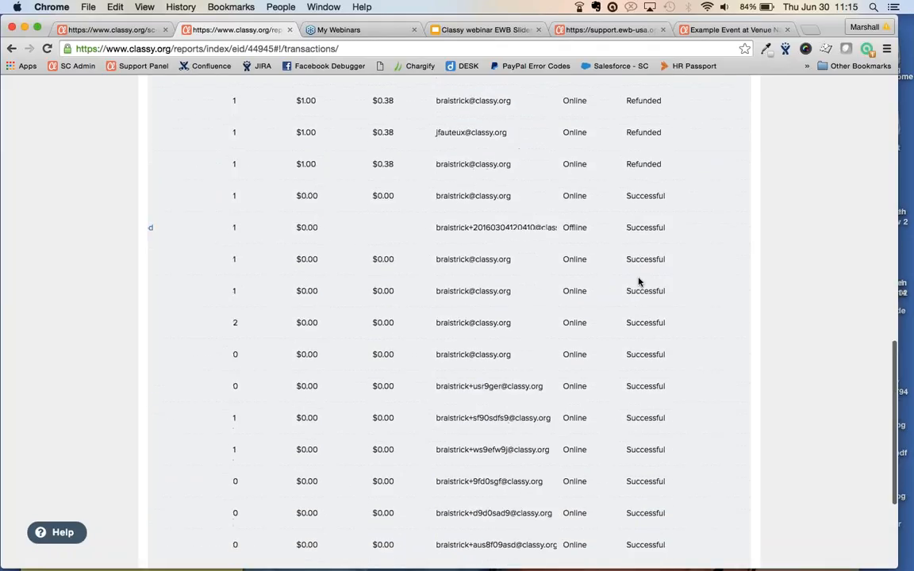
pyautogui.scroll(-5, 639, 282)
pyautogui.scroll(20, 638, 282)
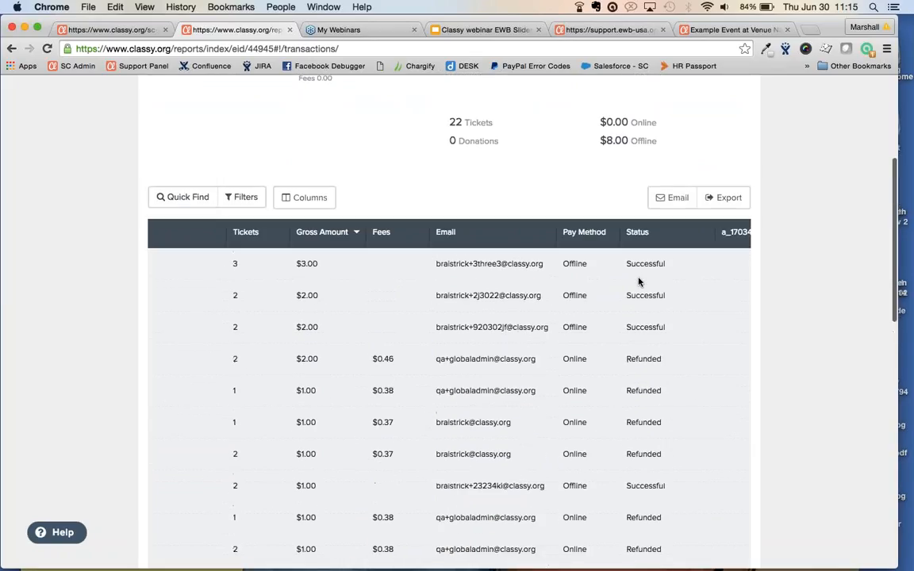
pyautogui.hscroll(-3, 516, 412)
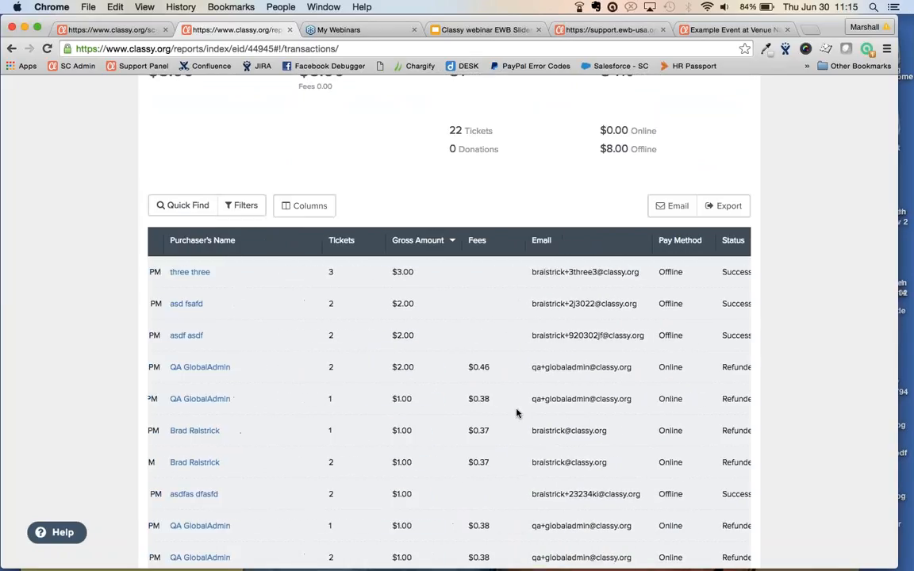
pyautogui.hscroll(-5, 516, 412)
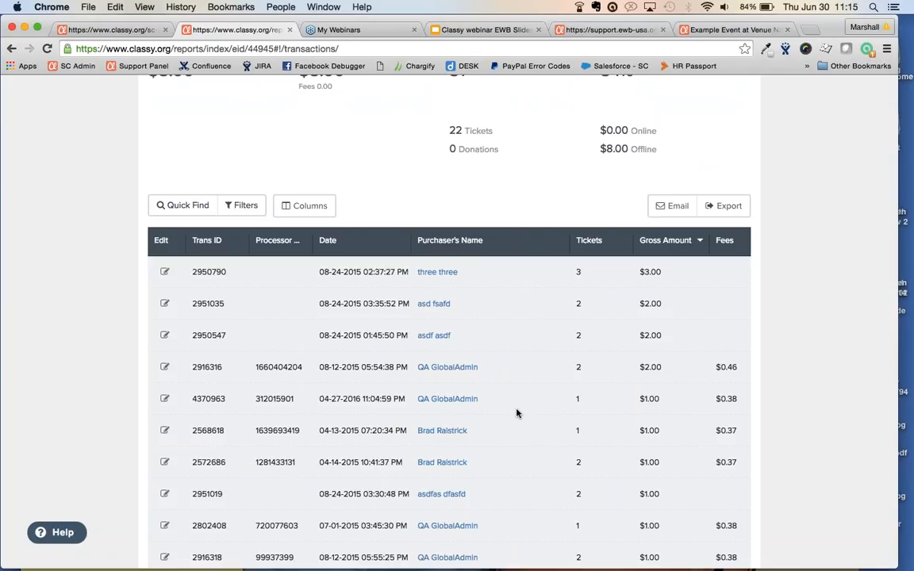
# Review the $3.00 offline ticket record without editing it, then go back to Transactions
pyautogui.click(465, 369)
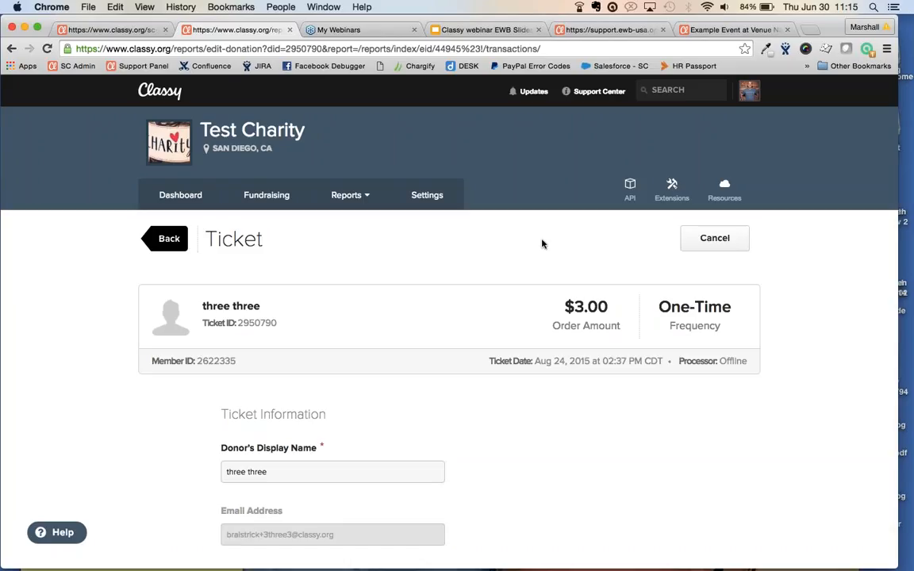
pyautogui.scroll(-1, 549, 228)
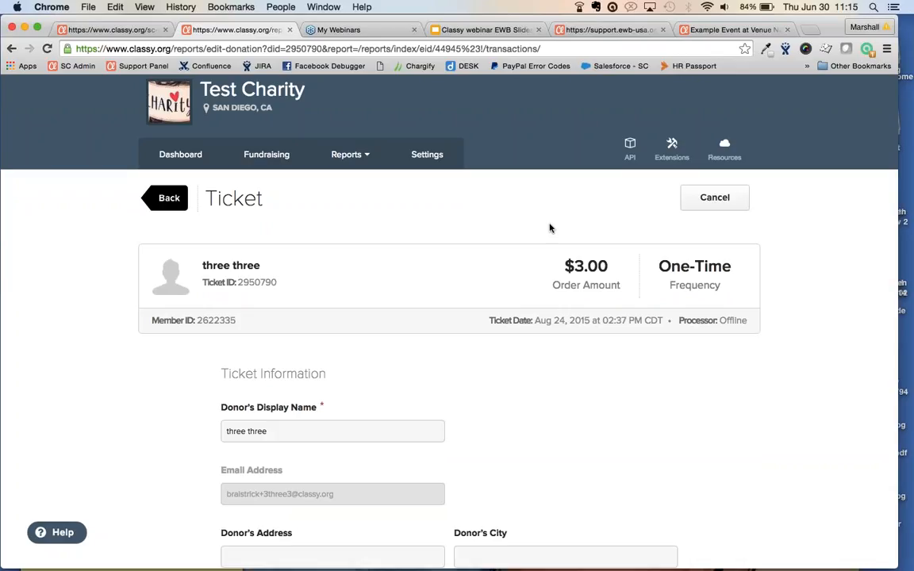
pyautogui.scroll(-5, 599, 347)
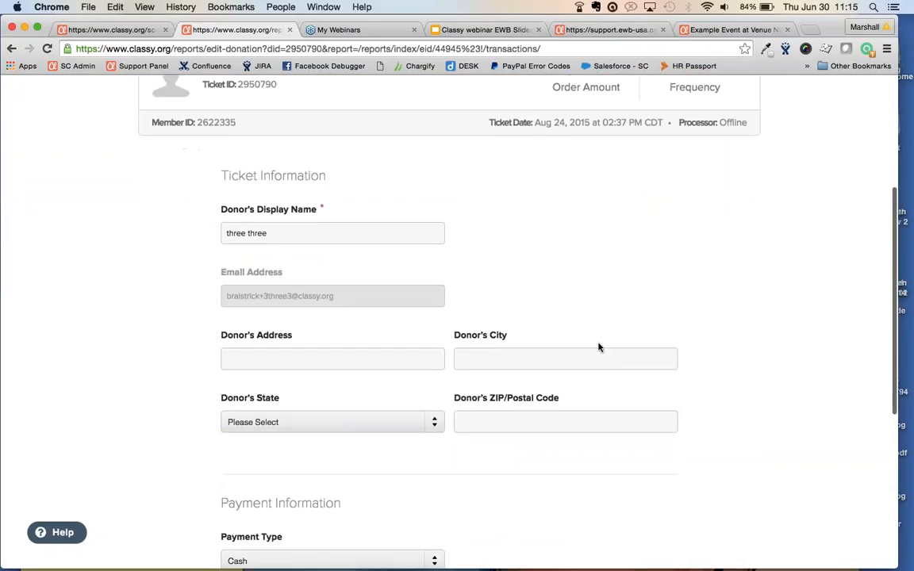
pyautogui.scroll(-5, 599, 347)
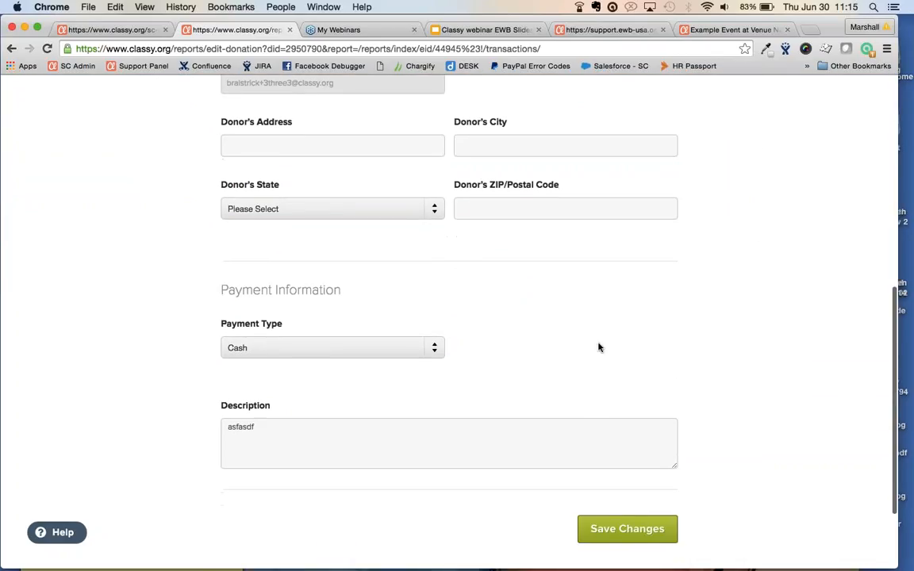
pyautogui.scroll(6, 599, 347)
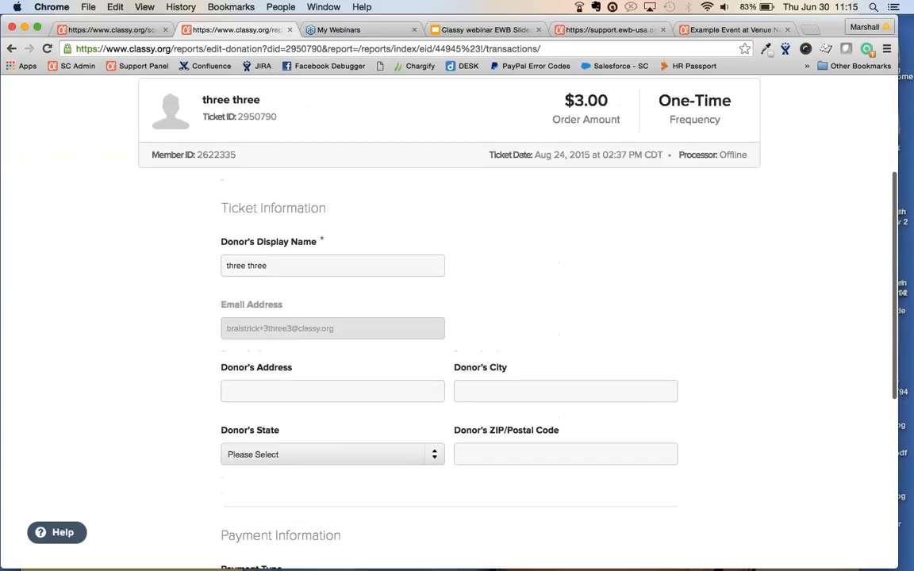
pyautogui.scroll(3, 468, 318)
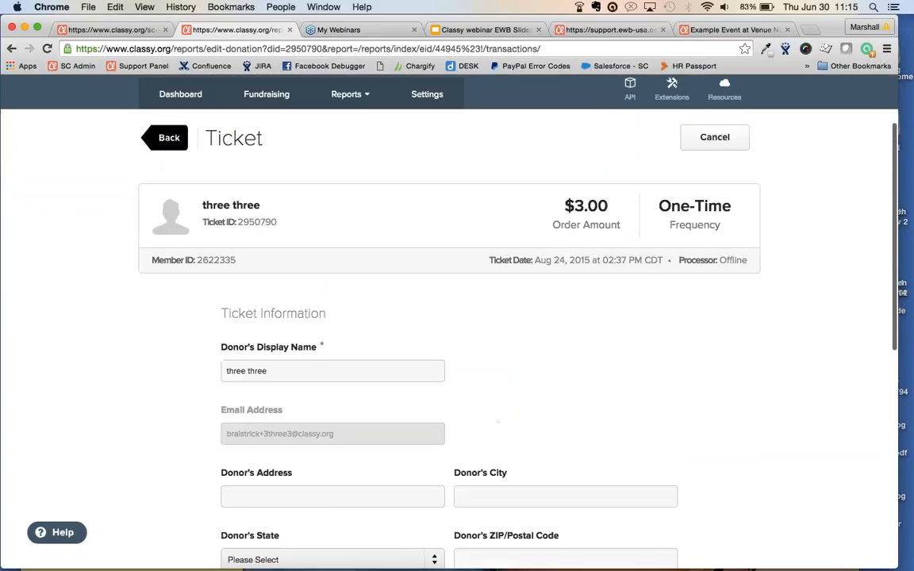
pyautogui.scroll(1, 448, 317)
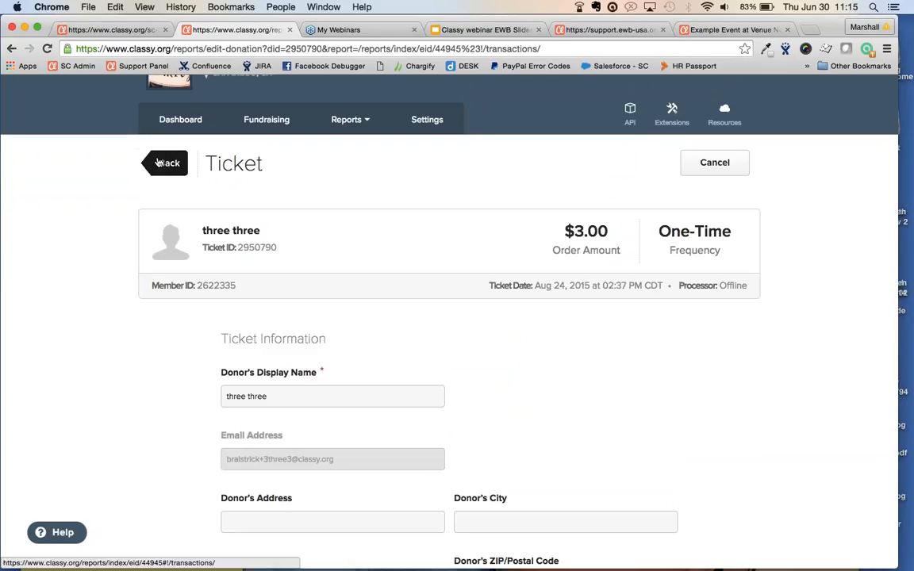
pyautogui.click(159, 162)
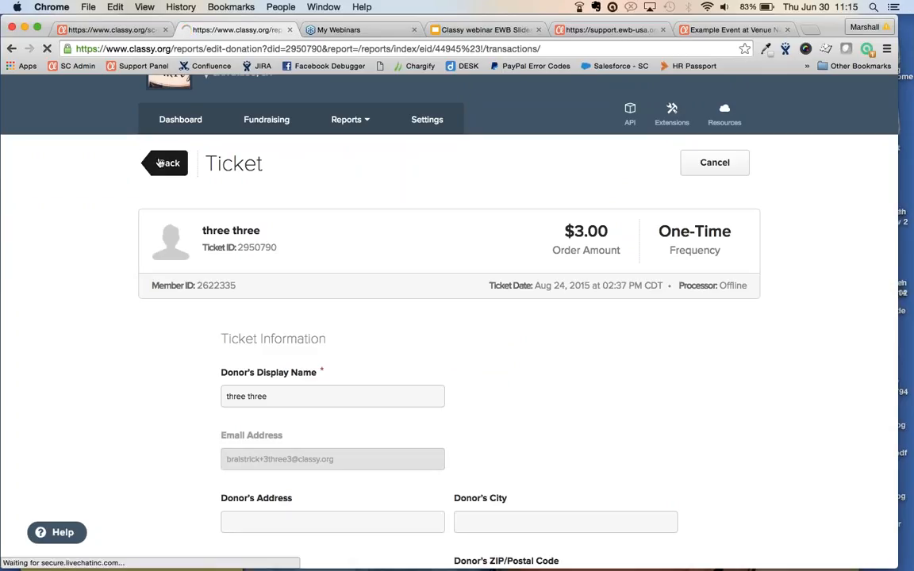
pyautogui.click(159, 162)
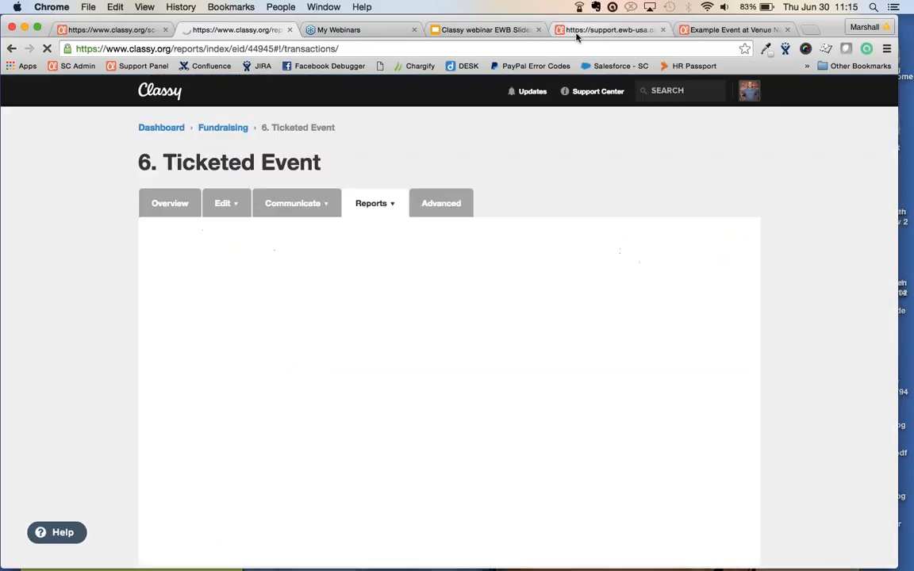
# Switch to the Example Event tab, browse its report options, then return to its Overview
pyautogui.click(576, 33)
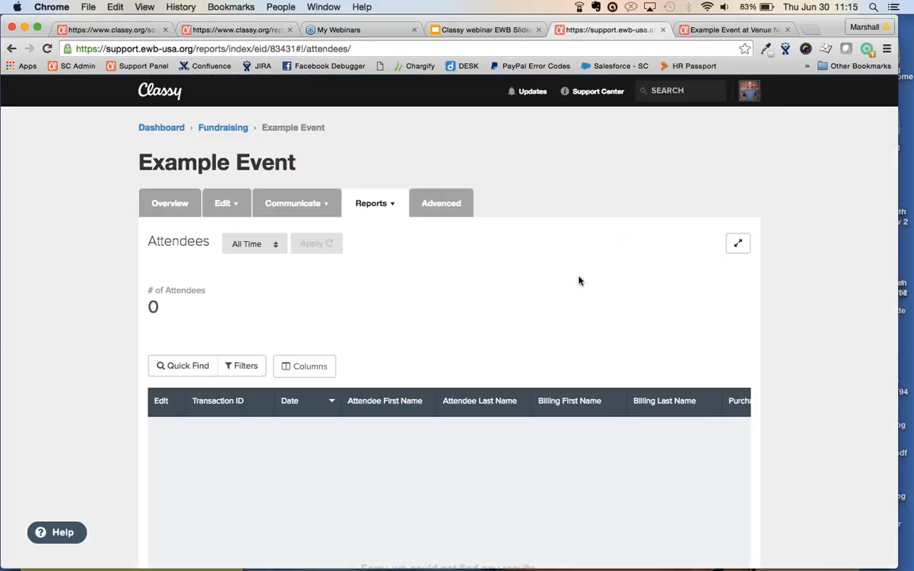
pyautogui.click(371, 204)
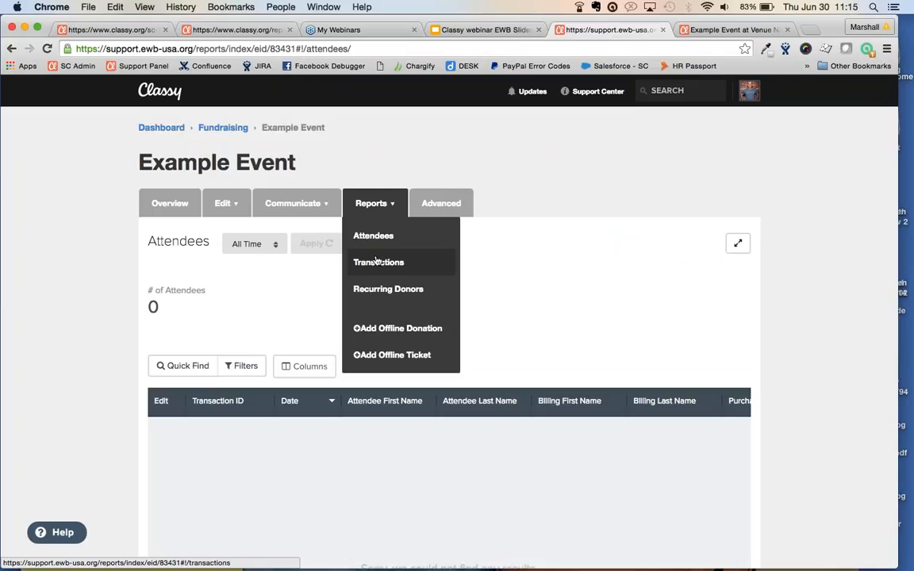
pyautogui.click(389, 209)
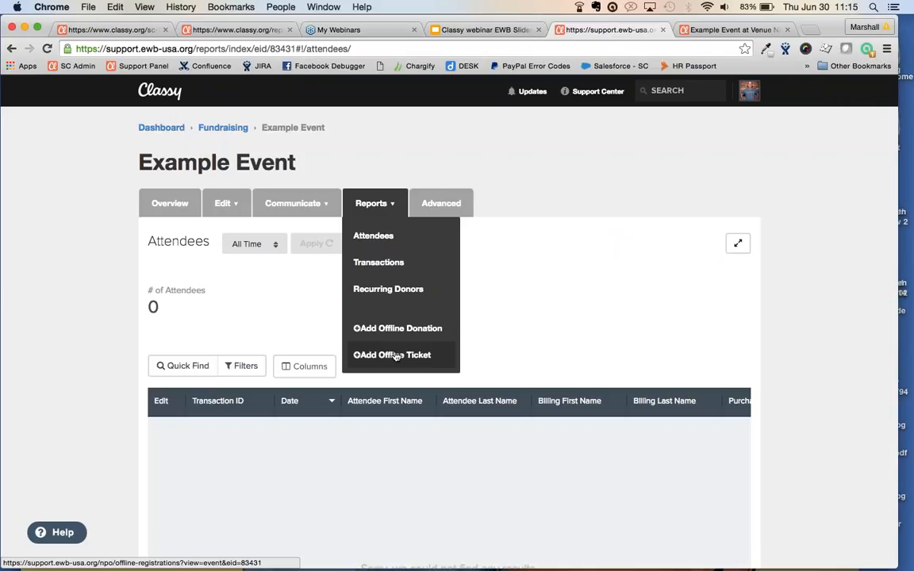
pyautogui.moveTo(290, 204)
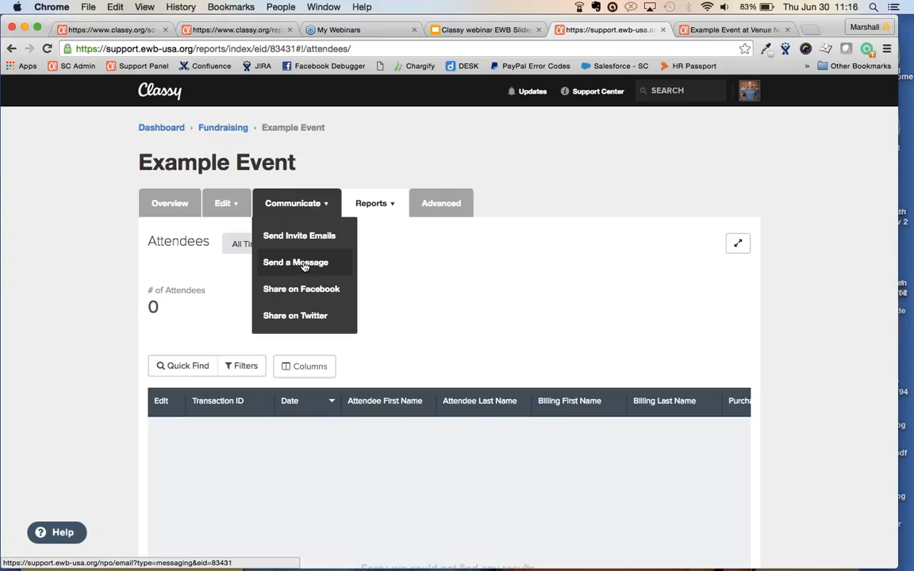
pyautogui.click(168, 203)
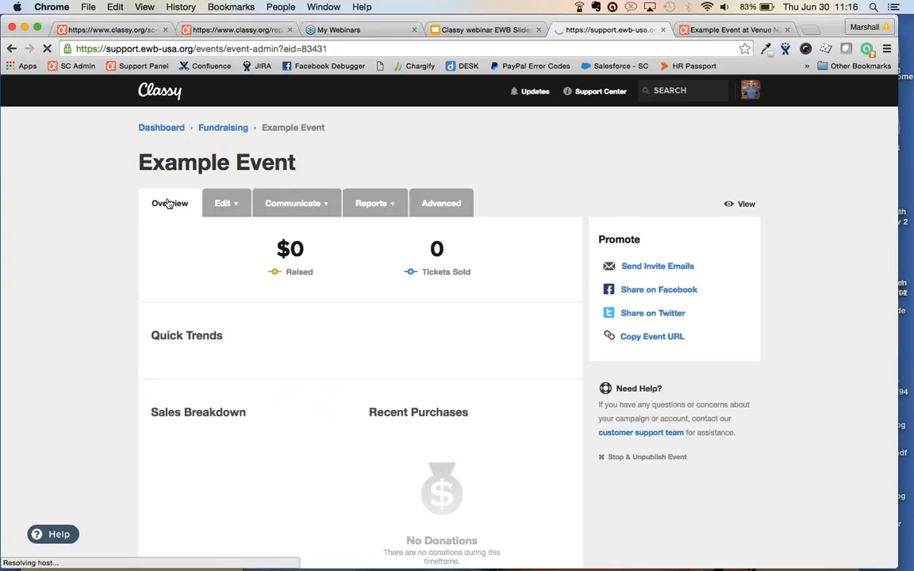
# Back on the fundraising campaigns list, find 'reg' and manage the Reg + FR Example event
pyautogui.click(226, 130)
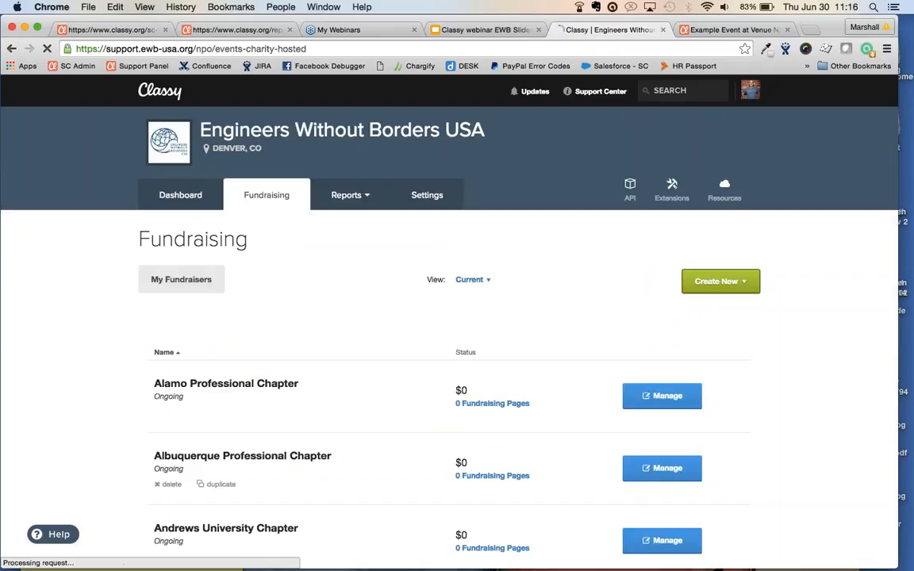
pyautogui.press('super+f')
pyautogui.write('re')
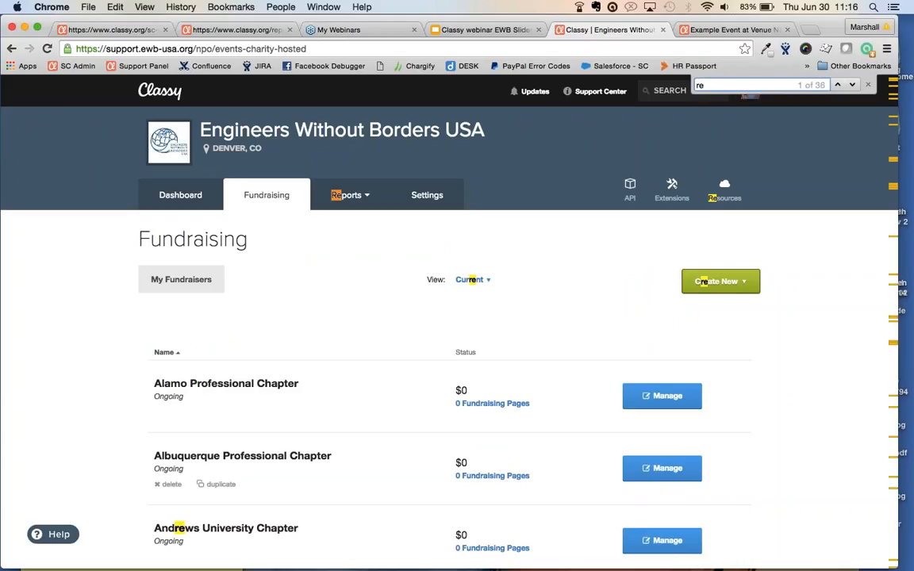
pyautogui.write('g')
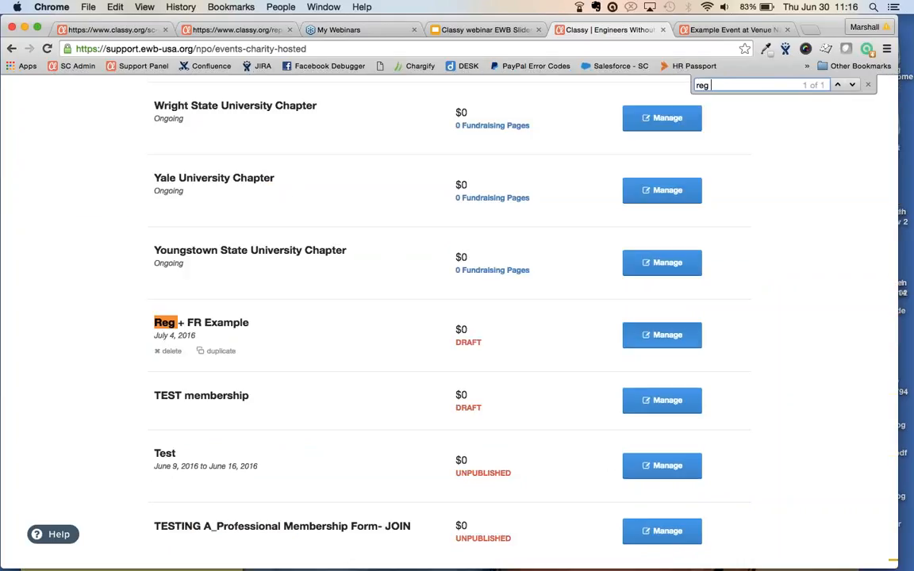
pyautogui.click(662, 335)
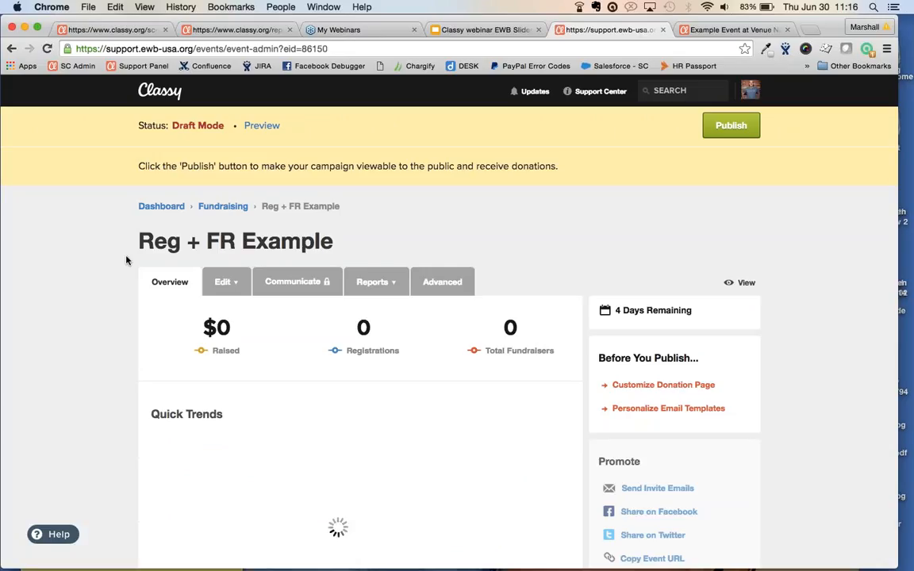
# Review the draft overview's $0 raised, 0 registrations and 0 fundraisers, then show the Edit menu
pyautogui.scroll(-2, 125, 260)
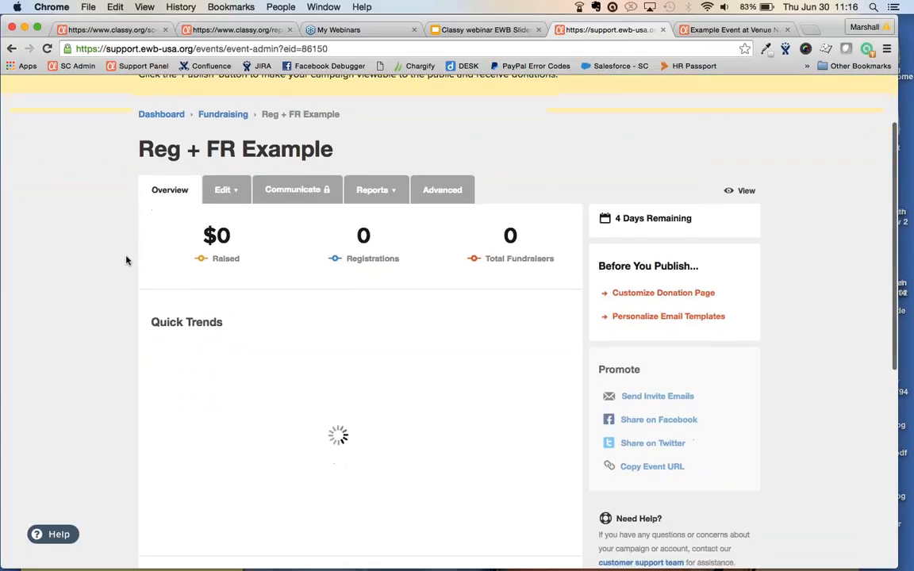
pyautogui.scroll(-1, 125, 260)
pyautogui.scroll(-6, 125, 260)
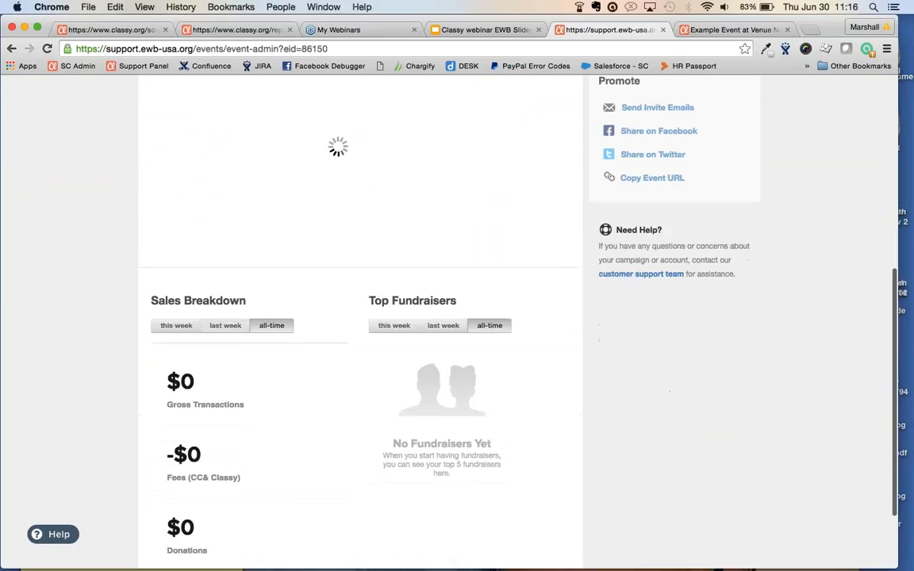
pyautogui.scroll(5, 378, 368)
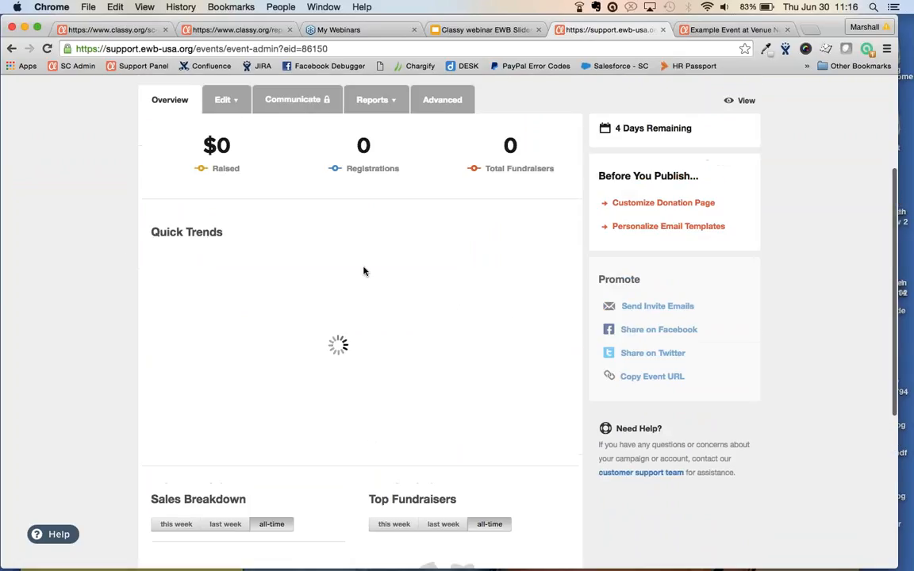
pyautogui.scroll(1, 119, 279)
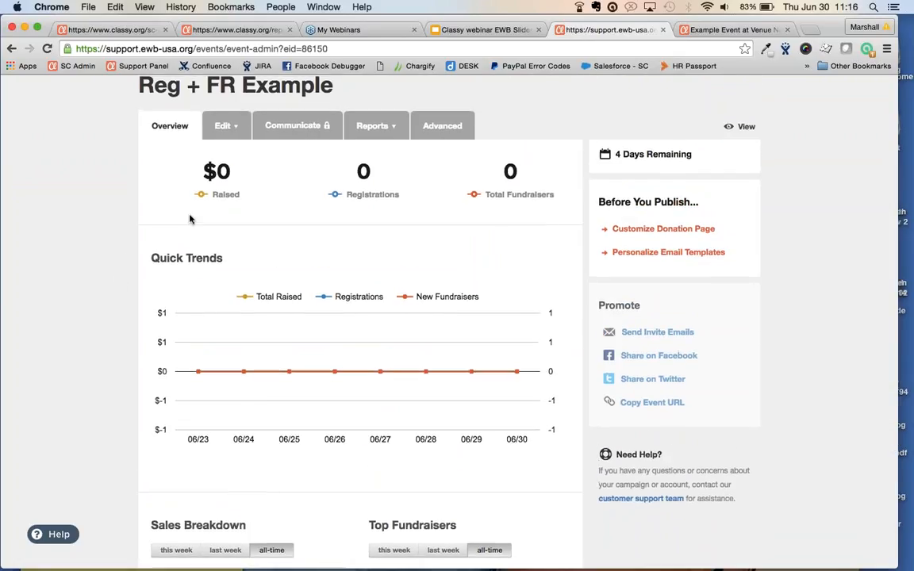
pyautogui.click(219, 127)
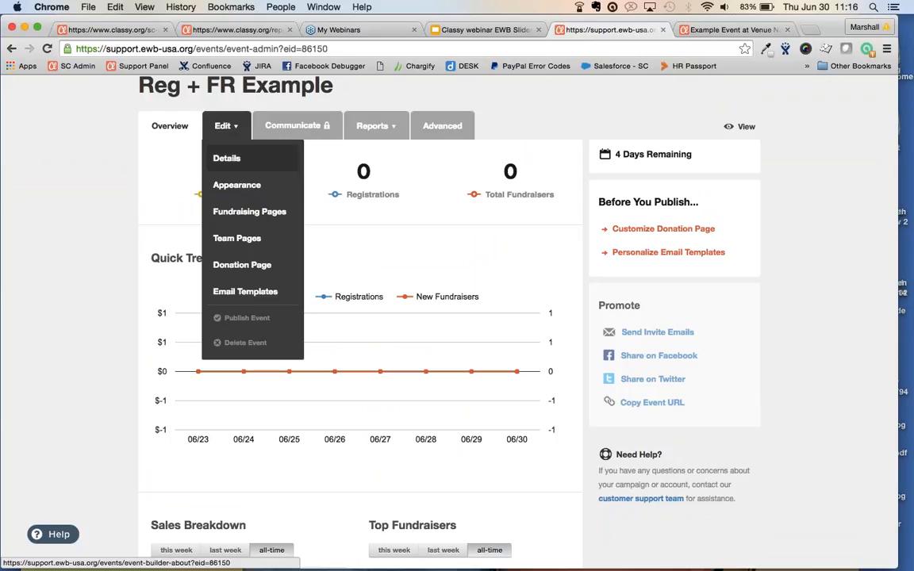
# In Edit > Details, review General Admission $100, Early Bird $50 and the 250 individual fundraising goal
pyautogui.click(228, 157)
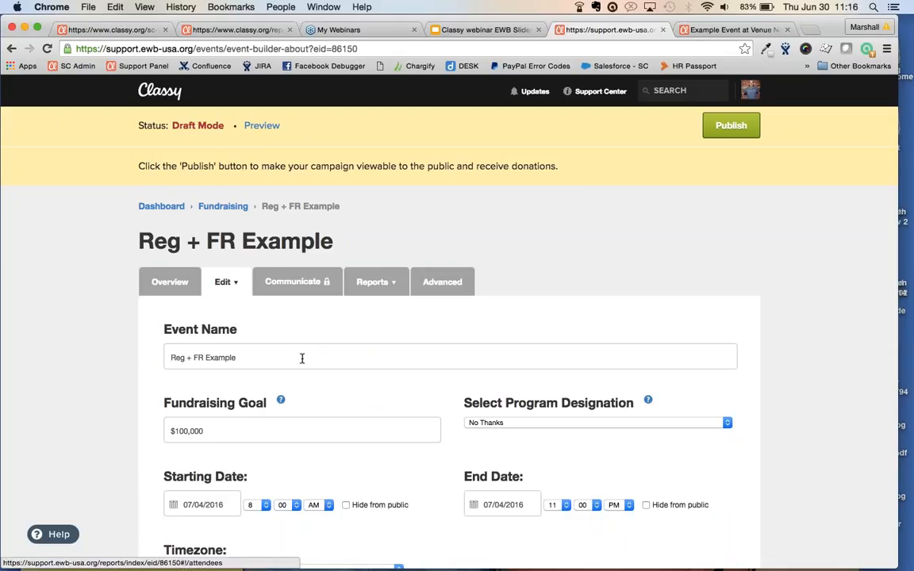
pyautogui.scroll(-4, 302, 358)
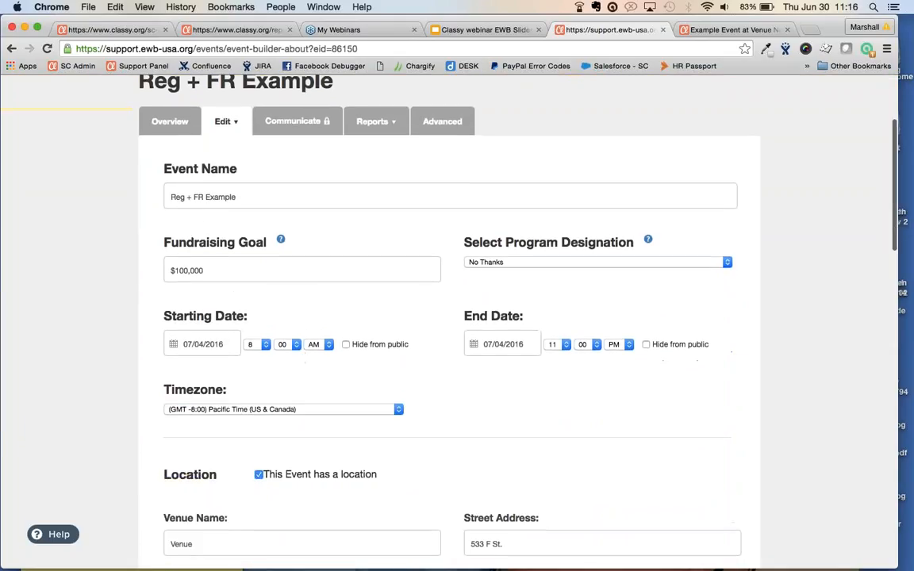
pyautogui.scroll(-3, 301, 359)
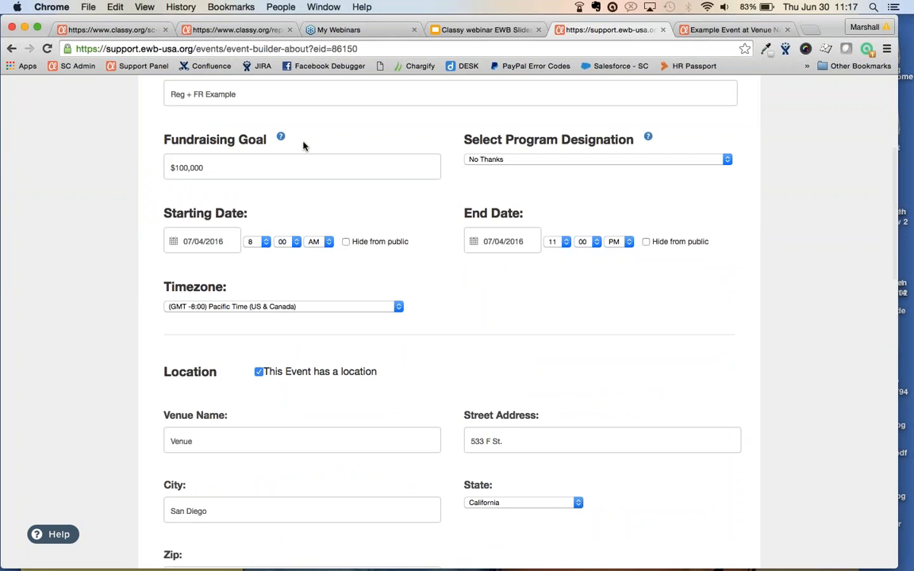
pyautogui.scroll(1, 302, 145)
pyautogui.scroll(-3, 302, 145)
pyautogui.scroll(-10, 302, 146)
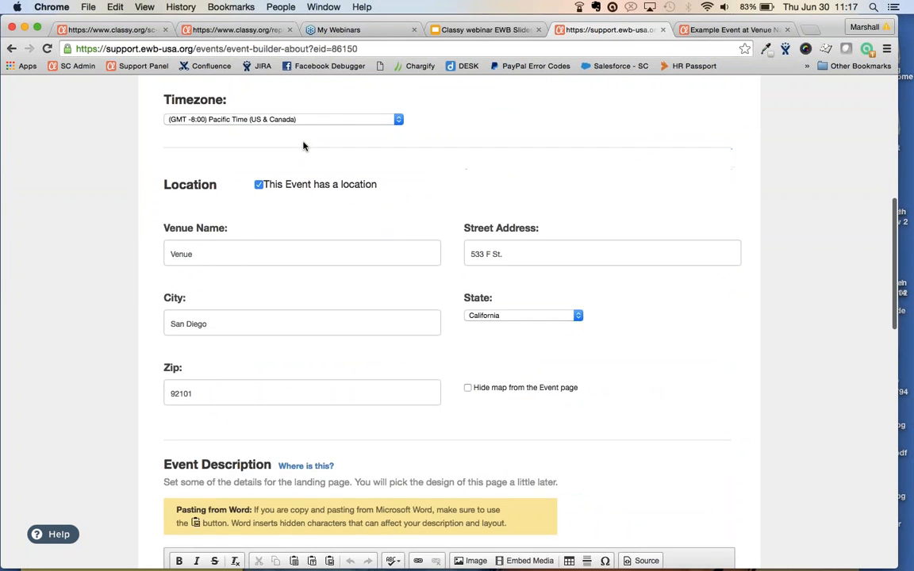
pyautogui.scroll(-7, 304, 144)
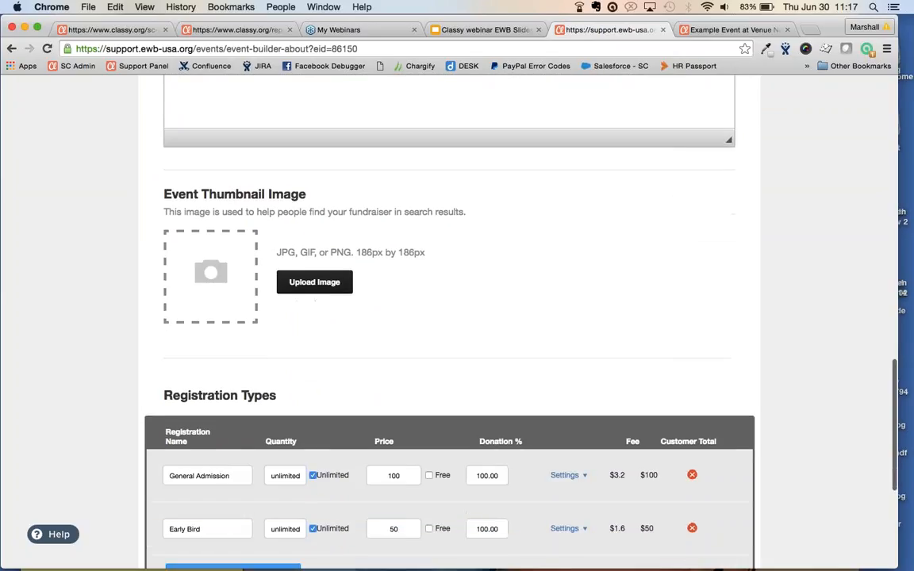
pyautogui.scroll(-2, 111, 218)
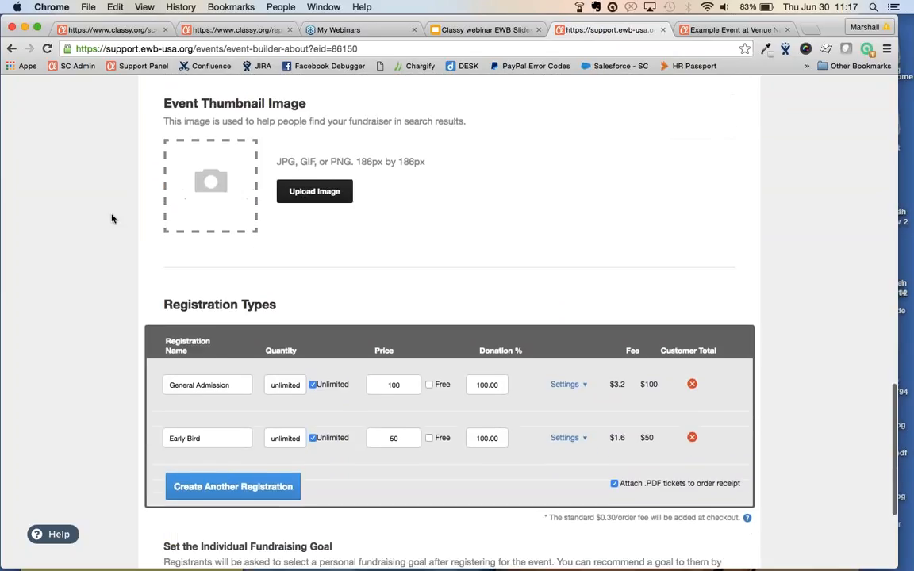
pyautogui.scroll(-3, 112, 218)
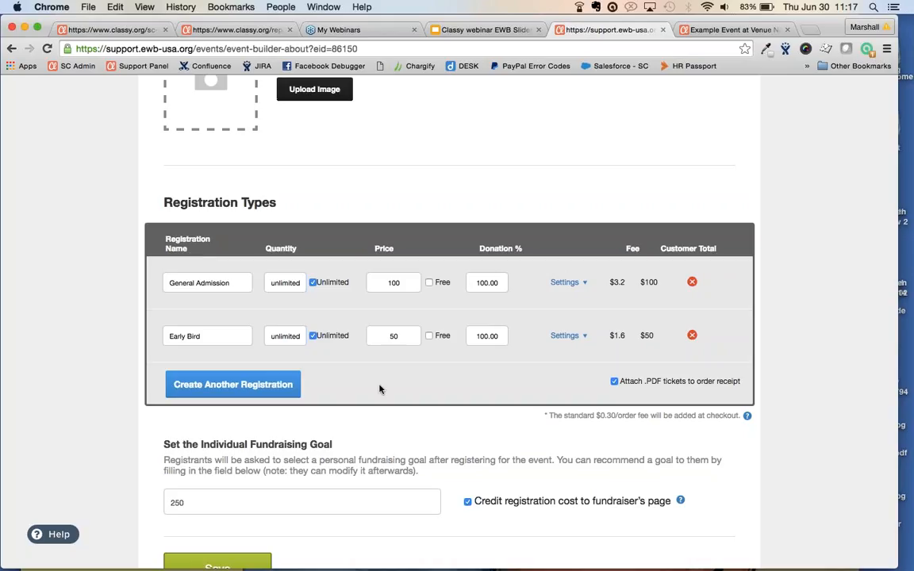
pyautogui.scroll(-3, 36, 408)
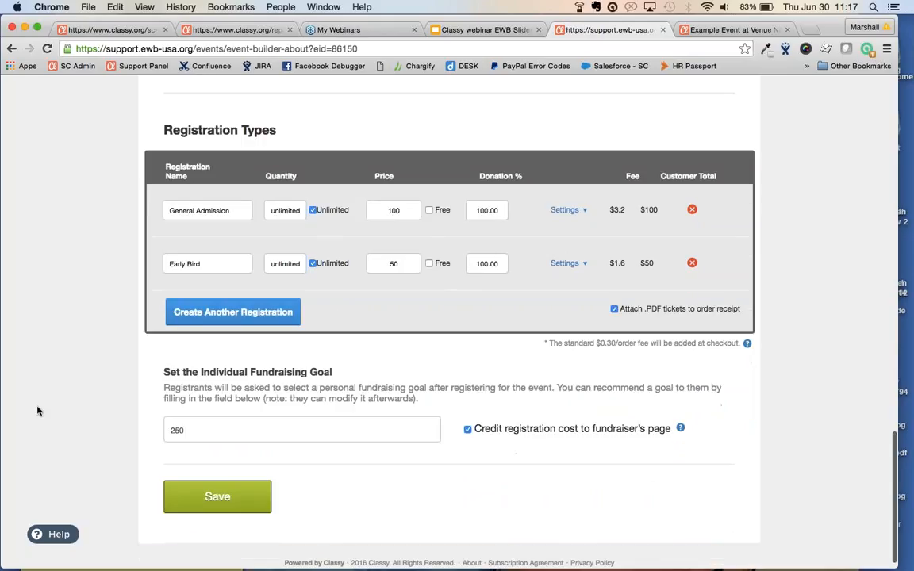
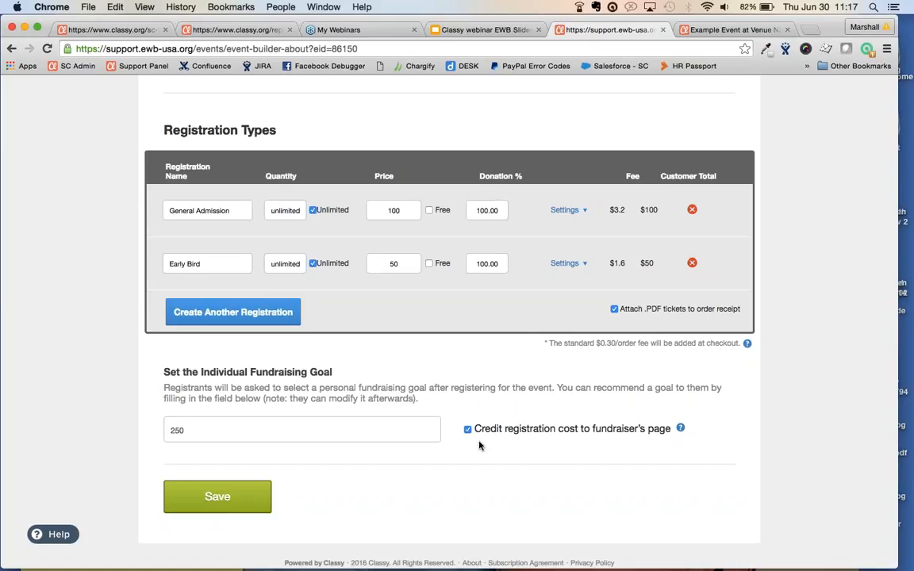
# Return to the top of the Reg + FR Example builder and show the Edit menu's sections
pyautogui.scroll(20, 478, 445)
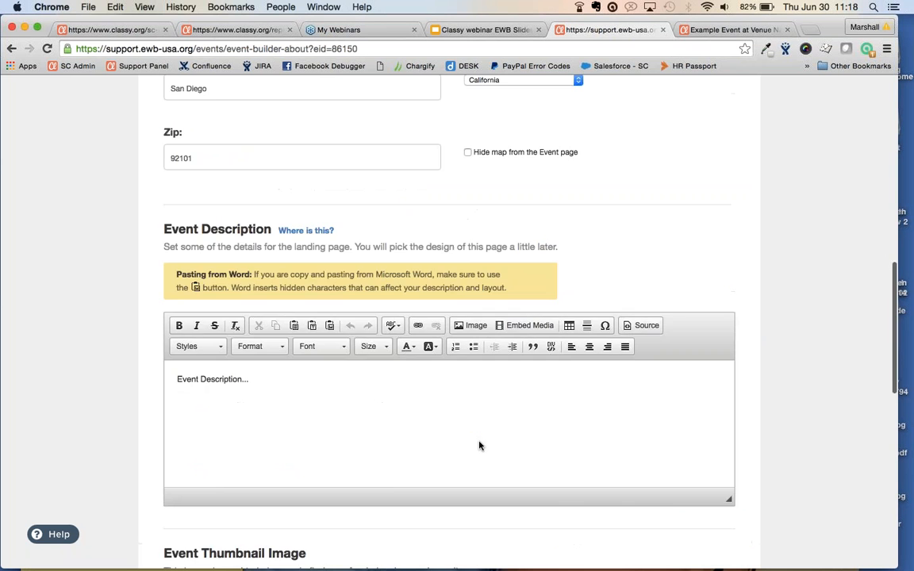
pyautogui.scroll(3, 478, 445)
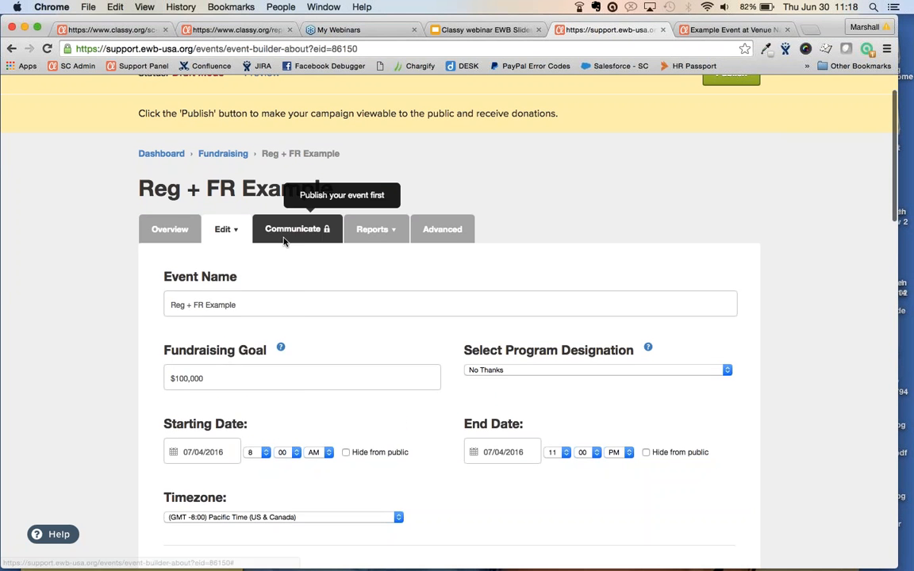
pyautogui.click(224, 229)
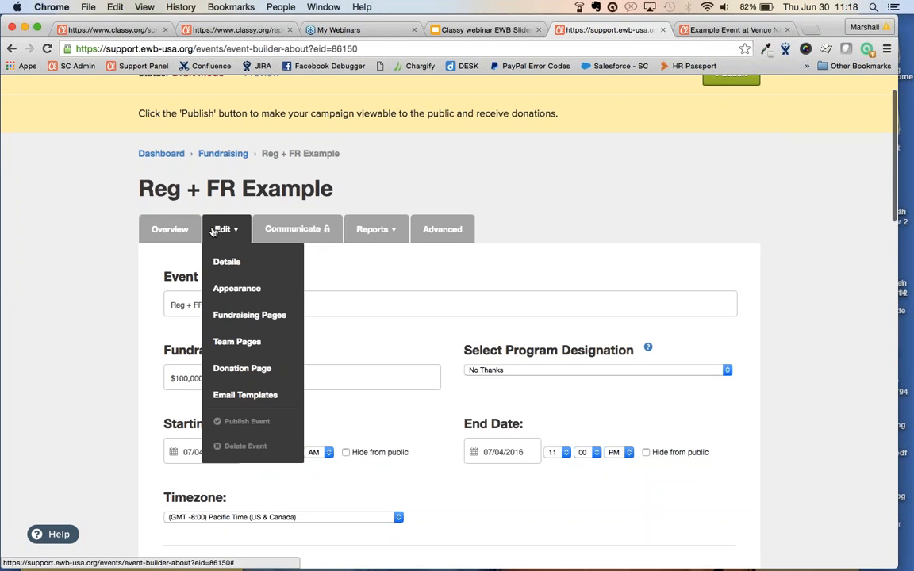
# Open Edit > Appearance, browse the event page preview, and show the header's logo and background options
pyautogui.click(228, 288)
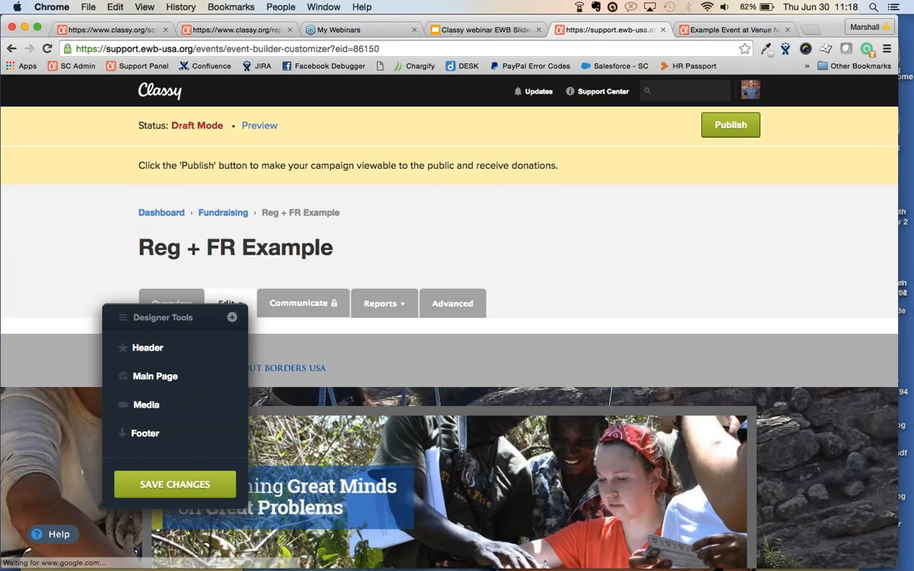
pyautogui.scroll(-2, 449, 349)
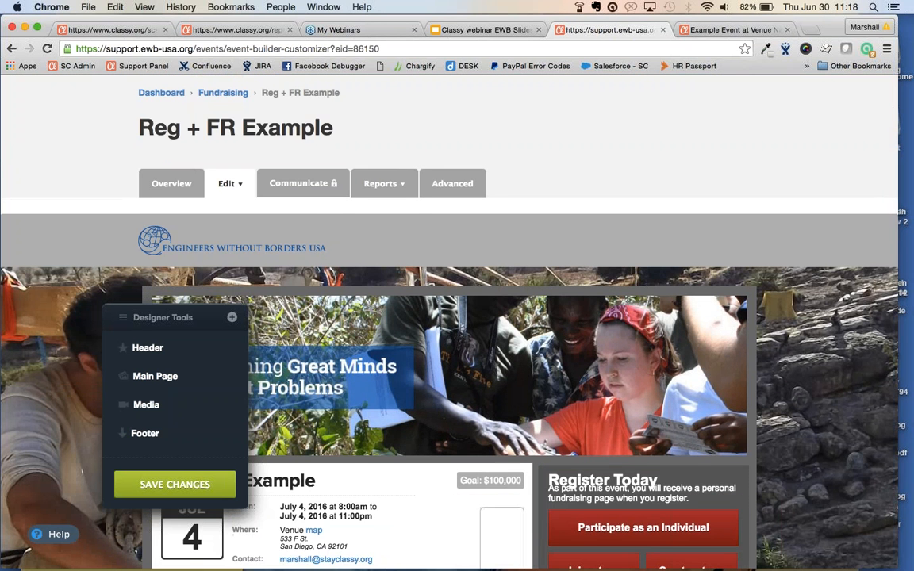
pyautogui.scroll(-4, 449, 349)
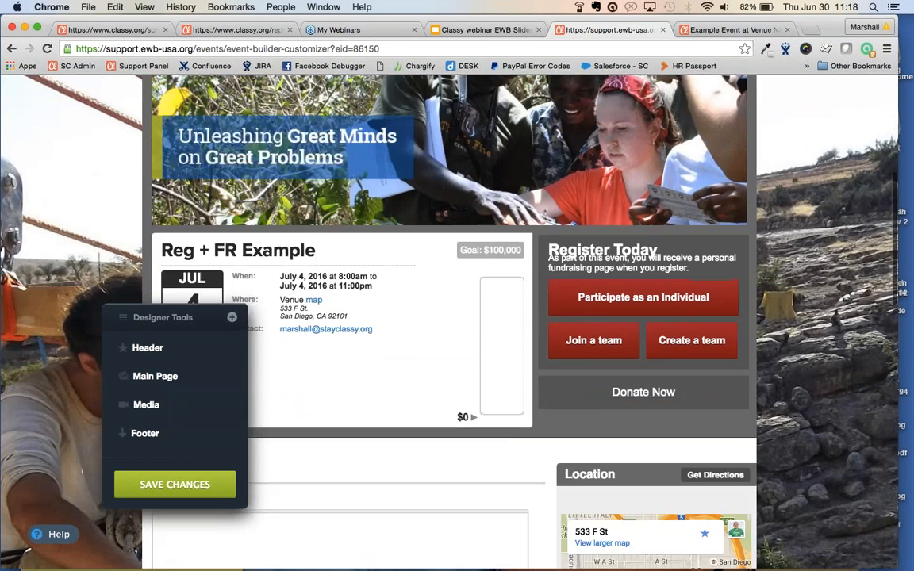
pyautogui.moveTo(178, 319); pyautogui.dragTo(85, 149)
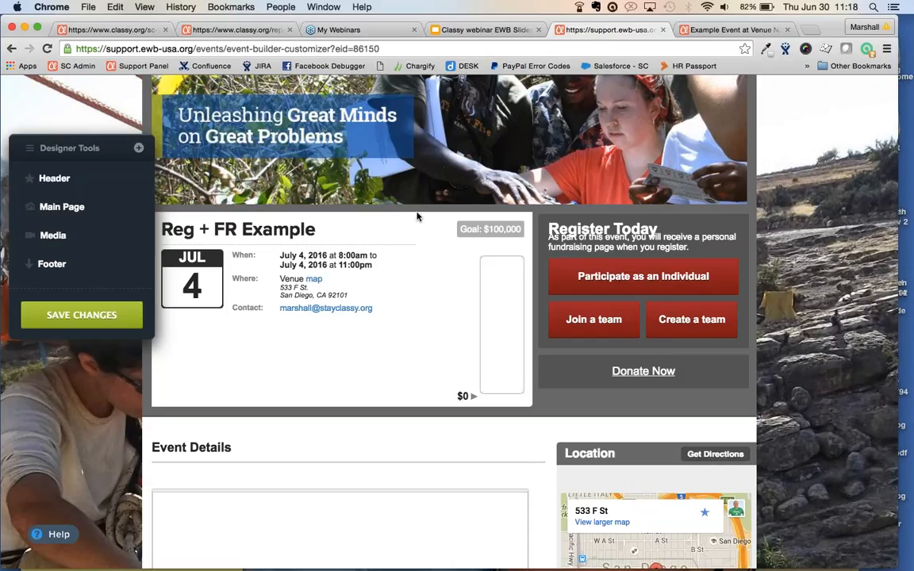
pyautogui.scroll(3, 92, 263)
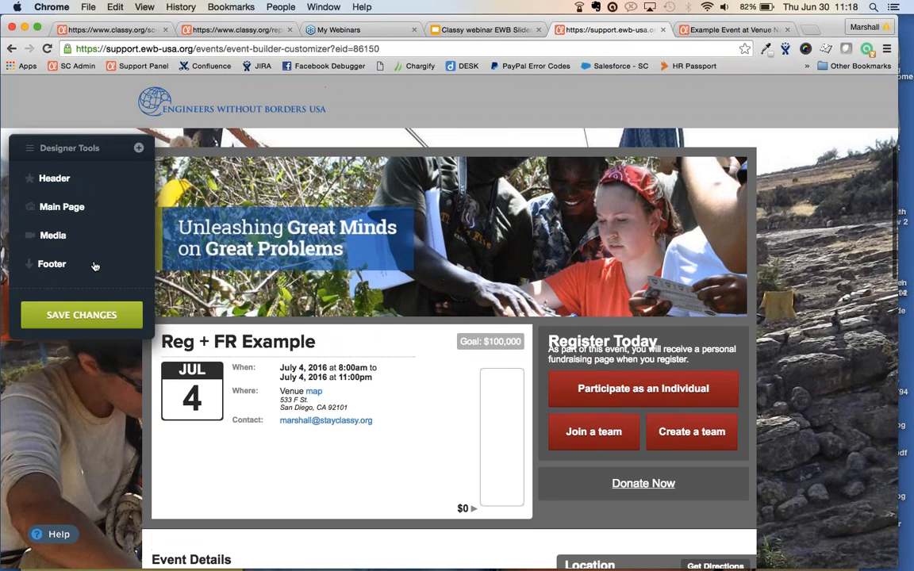
pyautogui.click(58, 179)
pyautogui.scroll(3, 58, 179)
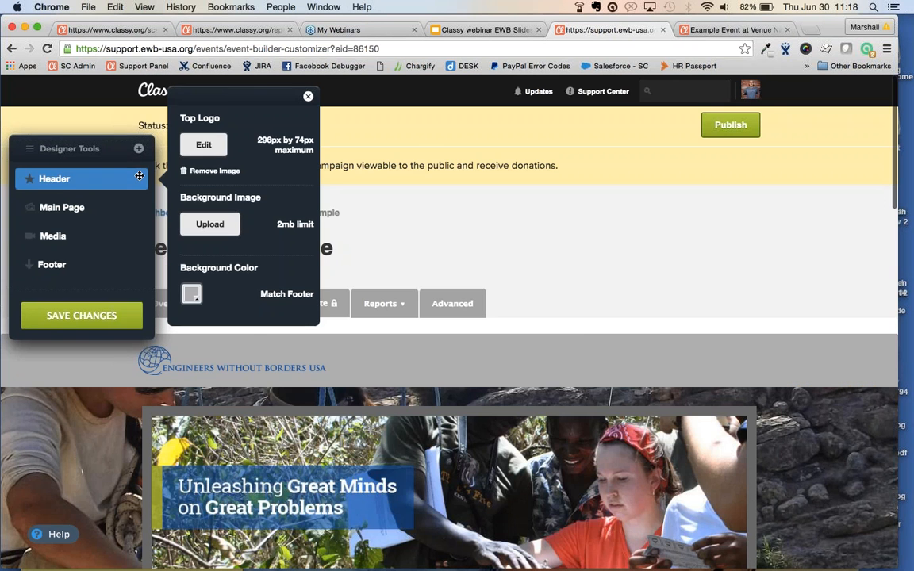
# Review the main page banner and colour settings in Designer Tools
pyautogui.moveTo(81, 148); pyautogui.dragTo(363, 240)
pyautogui.click(358, 301)
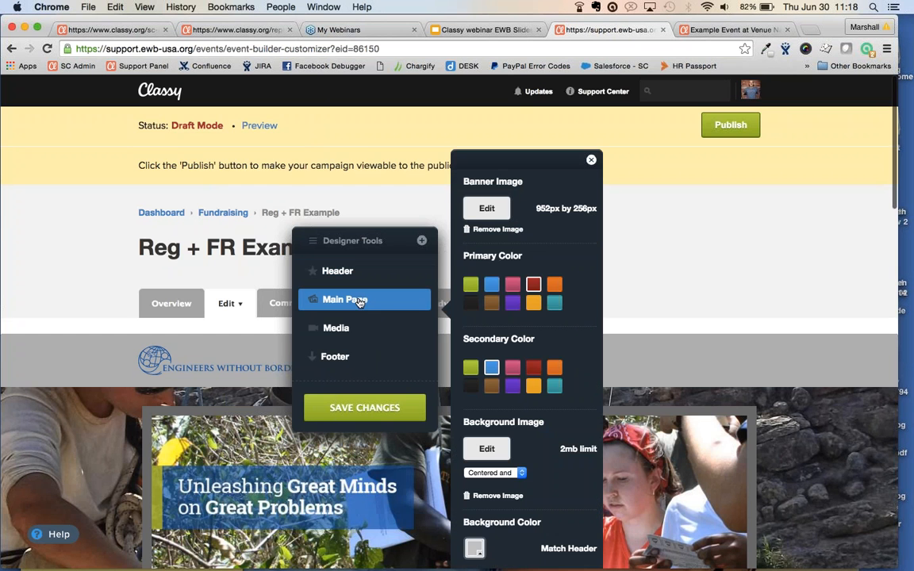
pyautogui.scroll(-4, 644, 303)
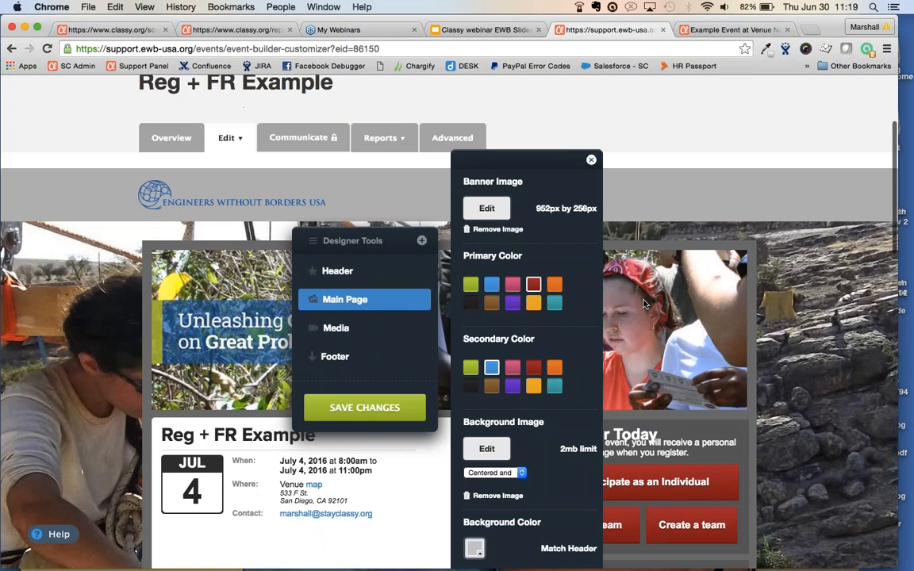
pyautogui.scroll(-1, 406, 312)
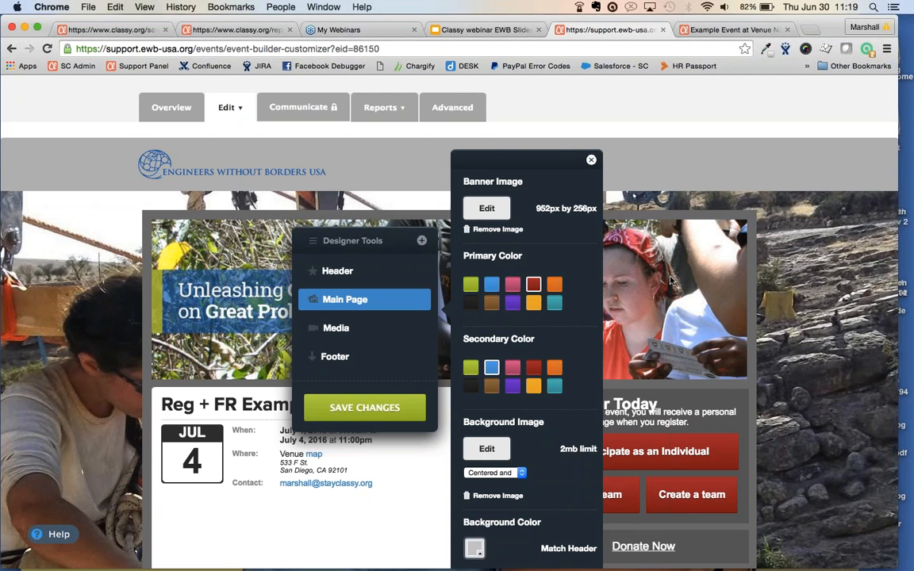
pyautogui.scroll(-10, 670, 280)
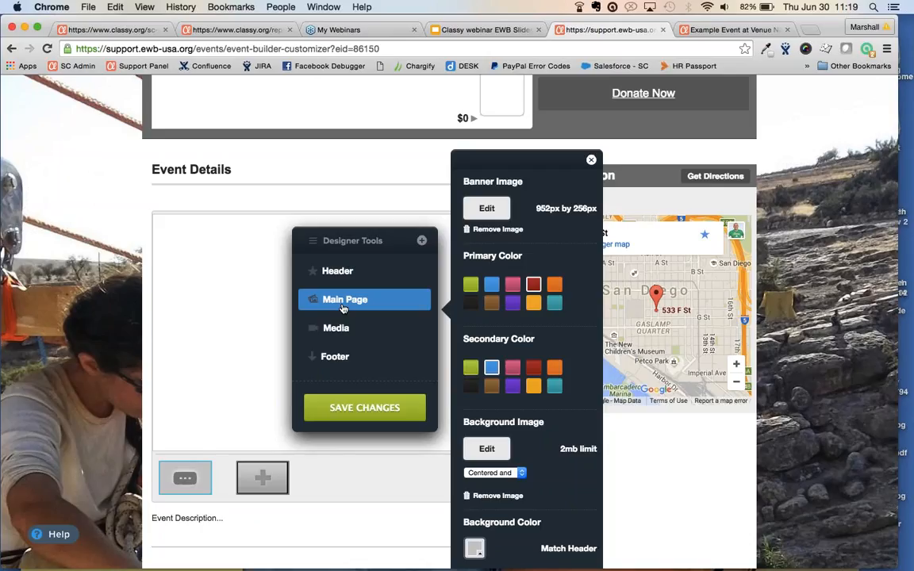
# Review the footer background settings and save the appearance changes
pyautogui.click(341, 356)
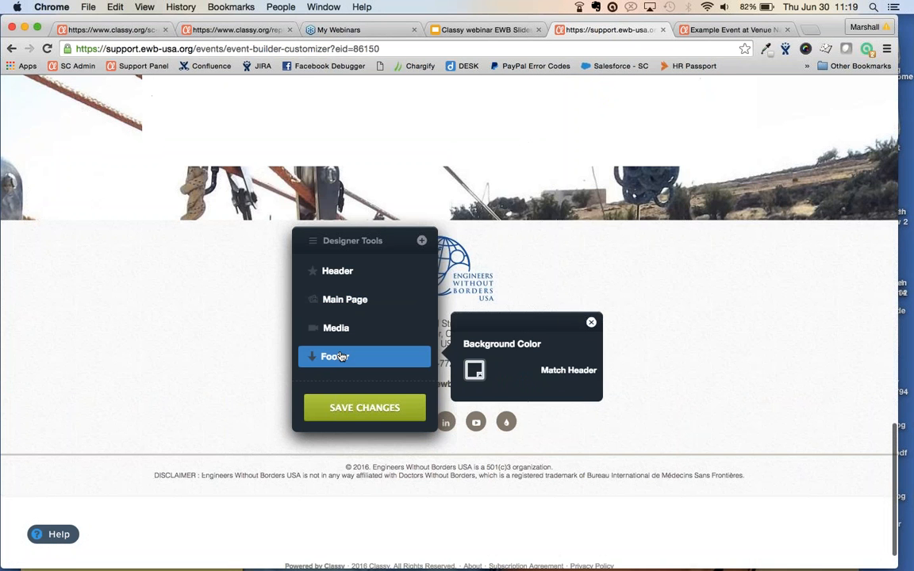
pyautogui.moveTo(357, 239); pyautogui.dragTo(174, 132)
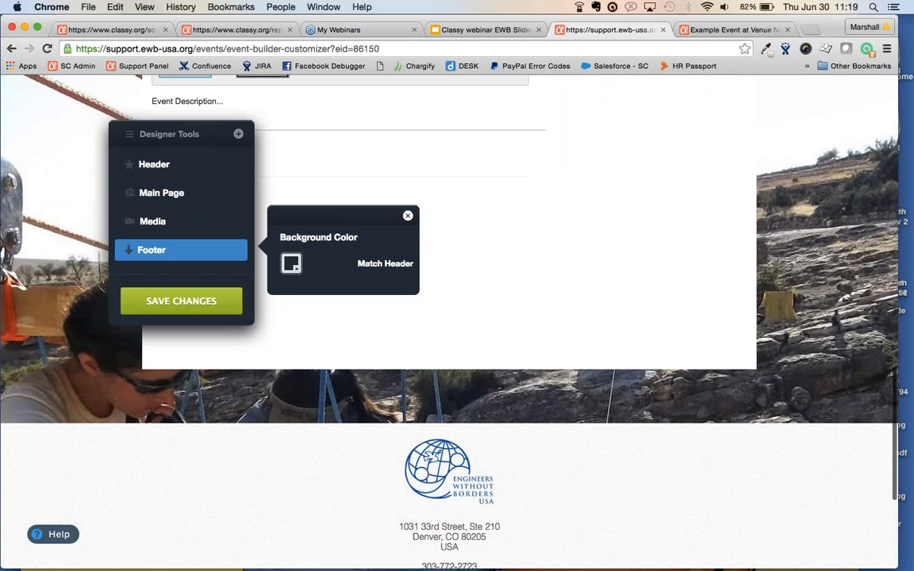
pyautogui.scroll(4, 158, 118)
pyautogui.scroll(10, 159, 118)
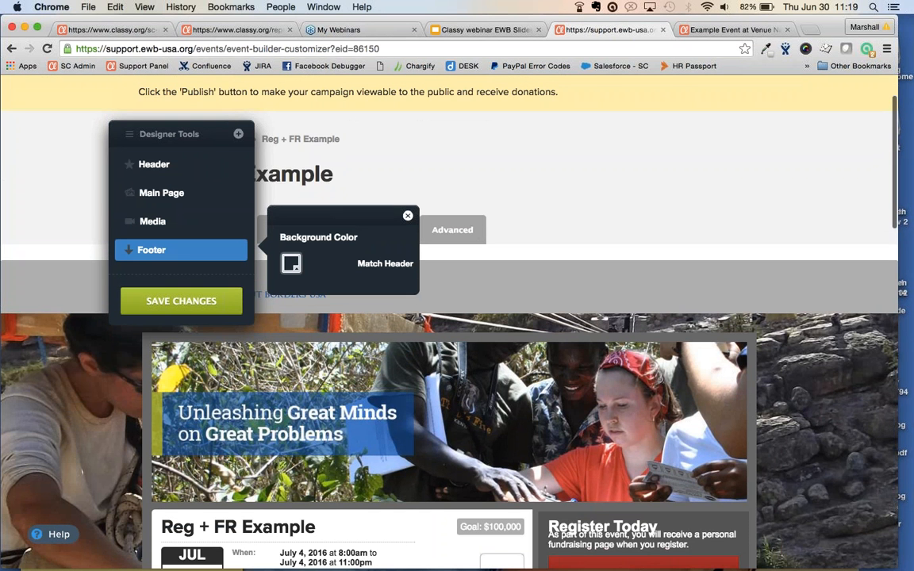
pyautogui.scroll(2, 449, 317)
pyautogui.click(196, 302)
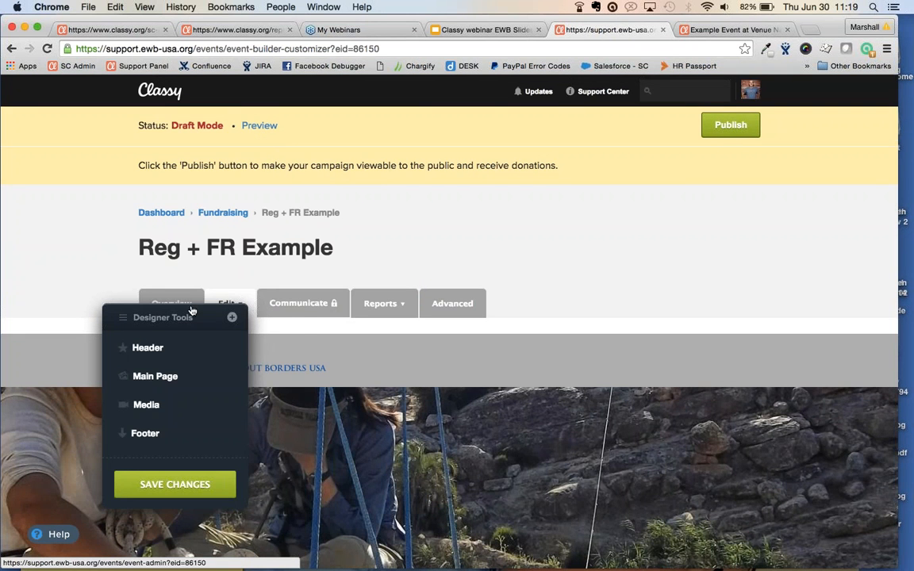
pyautogui.click(227, 303)
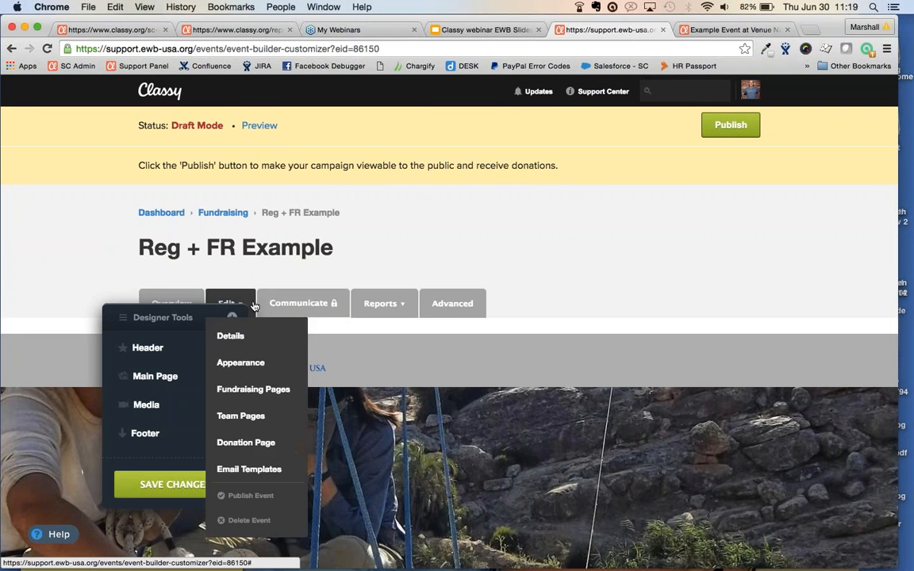
# Open the Individual Fundraisers Template and enlarge the appeal editor to show the full default appeal
pyautogui.click(247, 389)
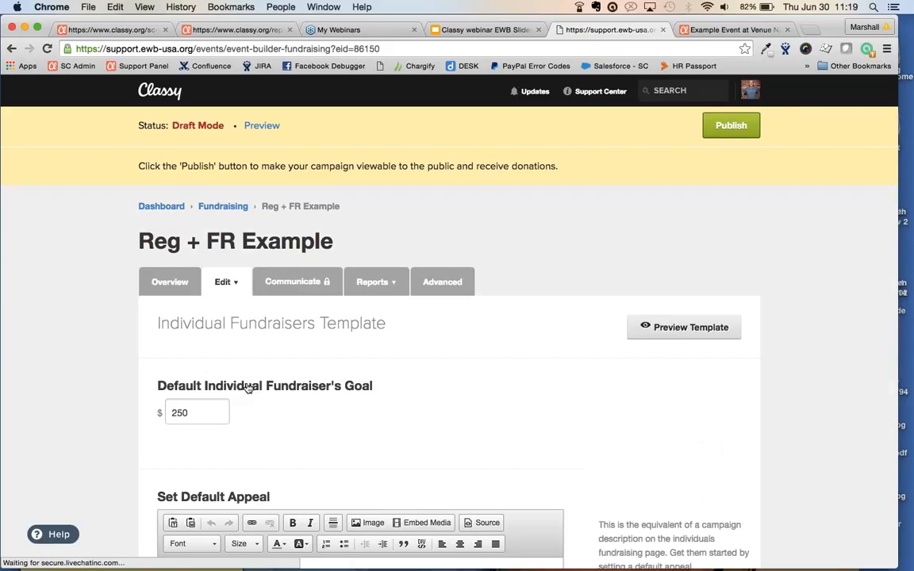
pyautogui.scroll(-2, 248, 387)
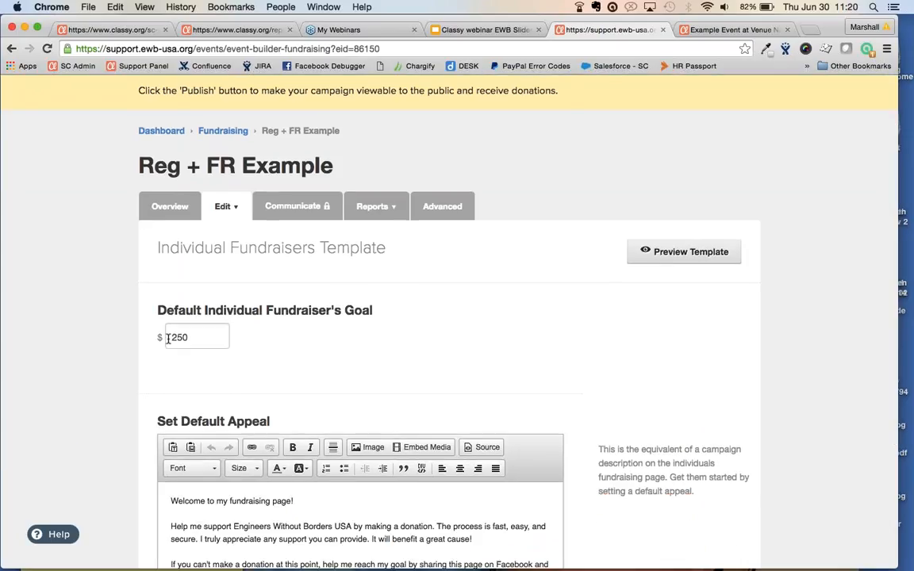
pyautogui.scroll(-4, 168, 338)
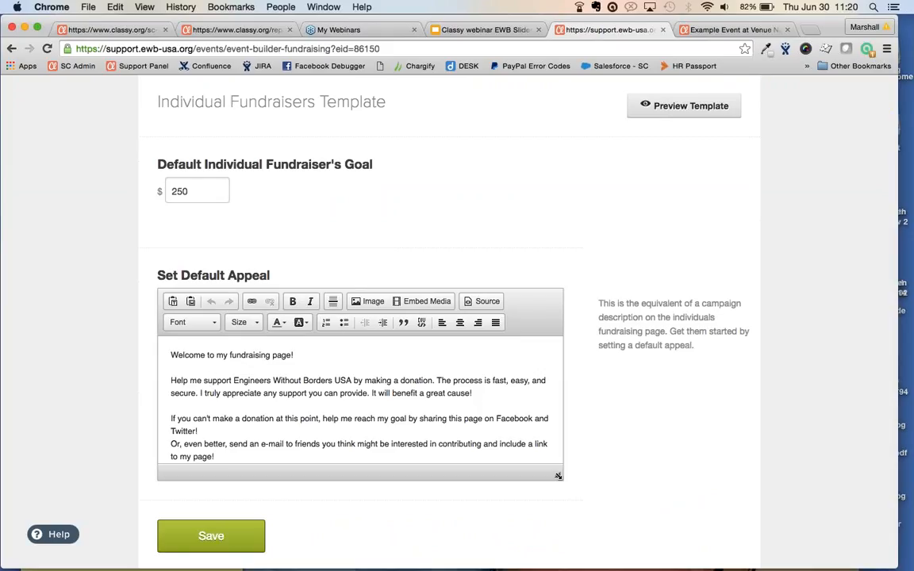
pyautogui.moveTo(557, 474); pyautogui.dragTo(560, 543)
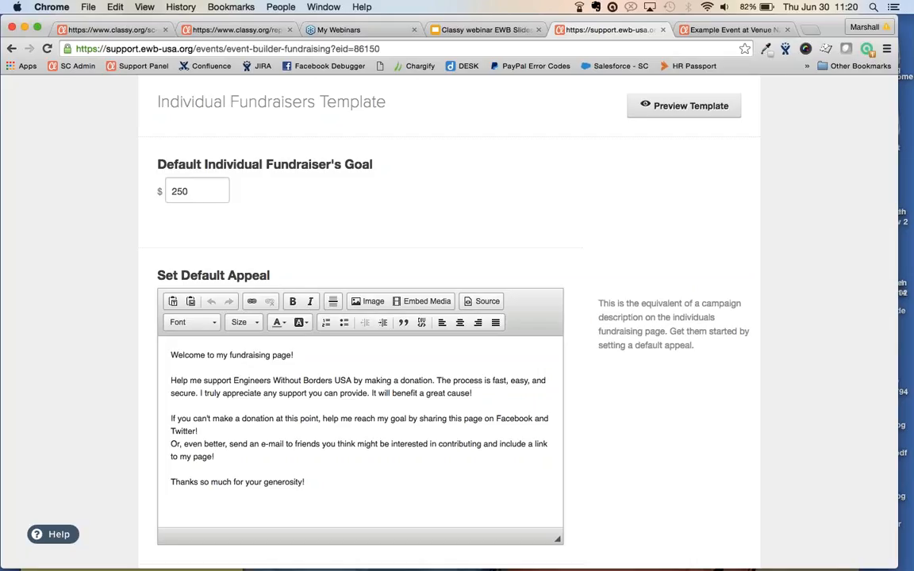
pyautogui.scroll(3, 457, 317)
pyautogui.click(222, 158)
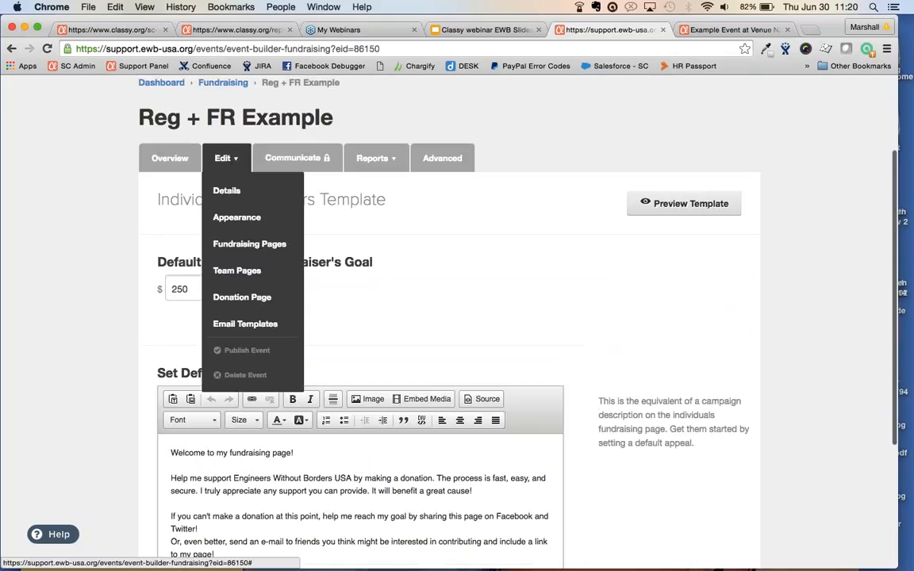
# Open the Team Fundraisers Template to view its $500 default team goal and team appeal
pyautogui.click(235, 270)
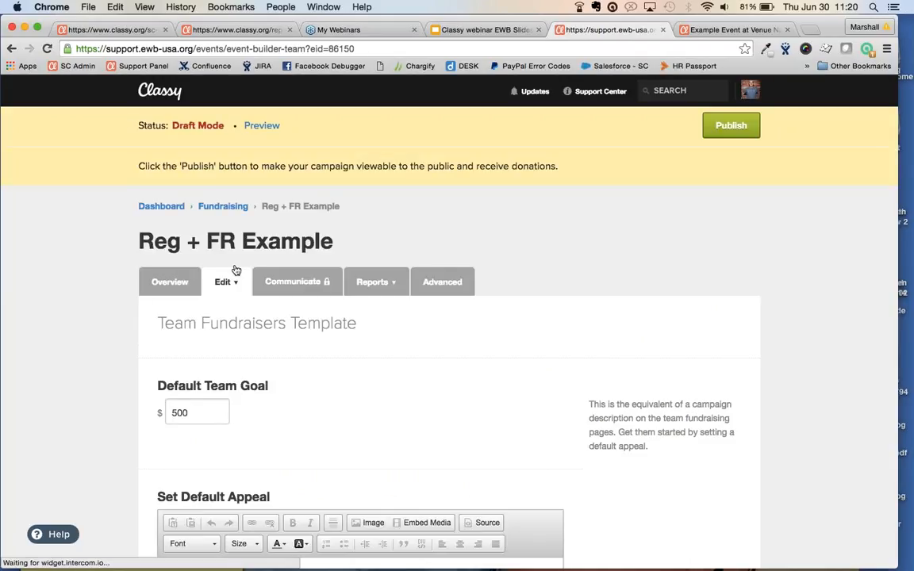
pyautogui.scroll(-5, 235, 270)
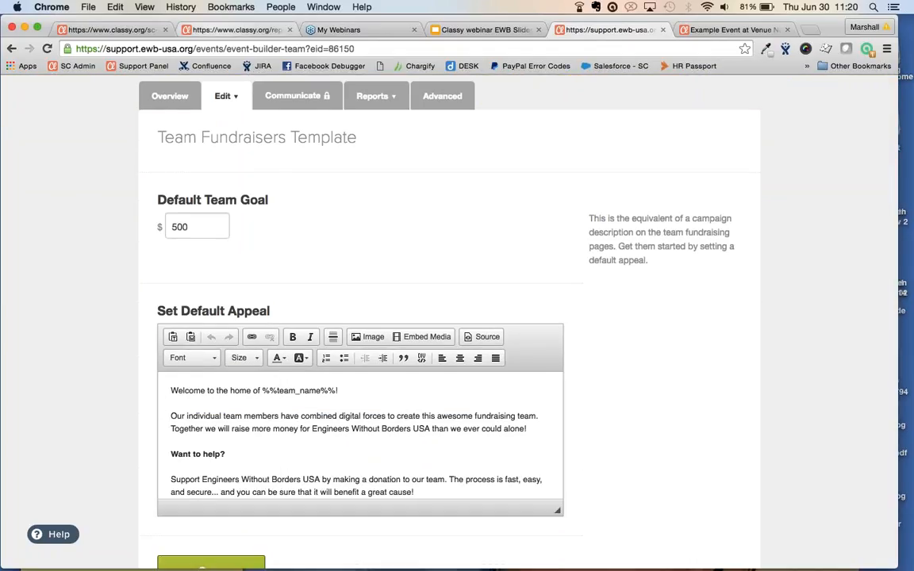
pyautogui.click(223, 96)
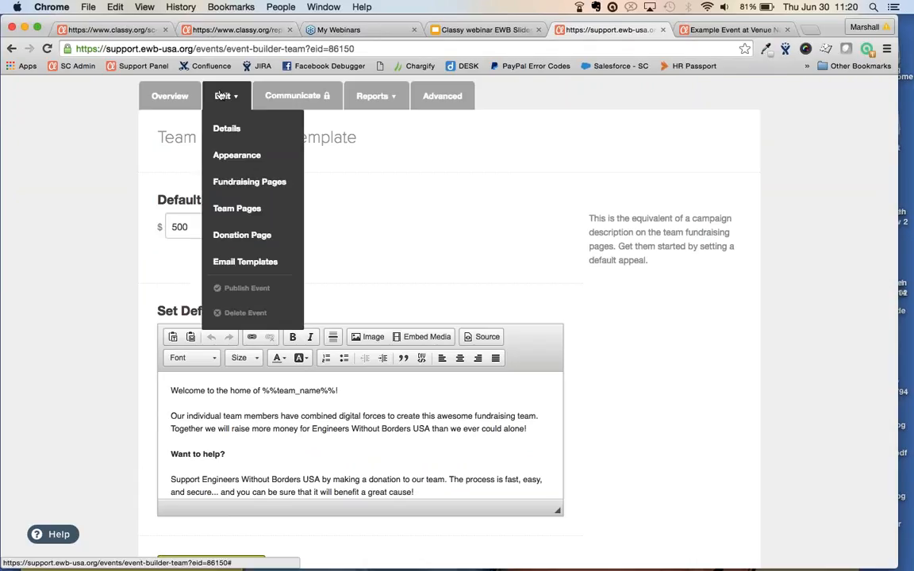
# Review the donation page ('Thank you for your gift', 'Send Your Gift'), then open Email Templates
pyautogui.click(230, 238)
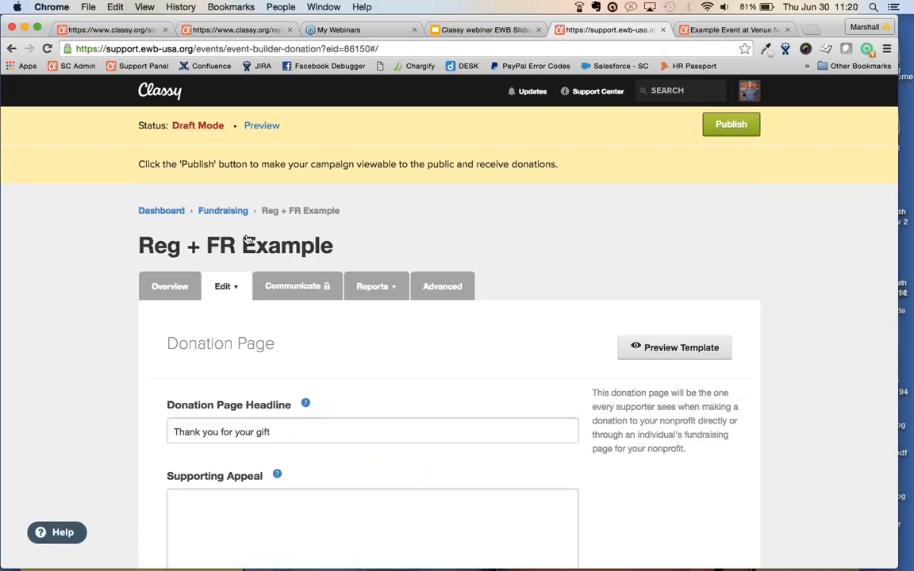
pyautogui.scroll(-3, 122, 370)
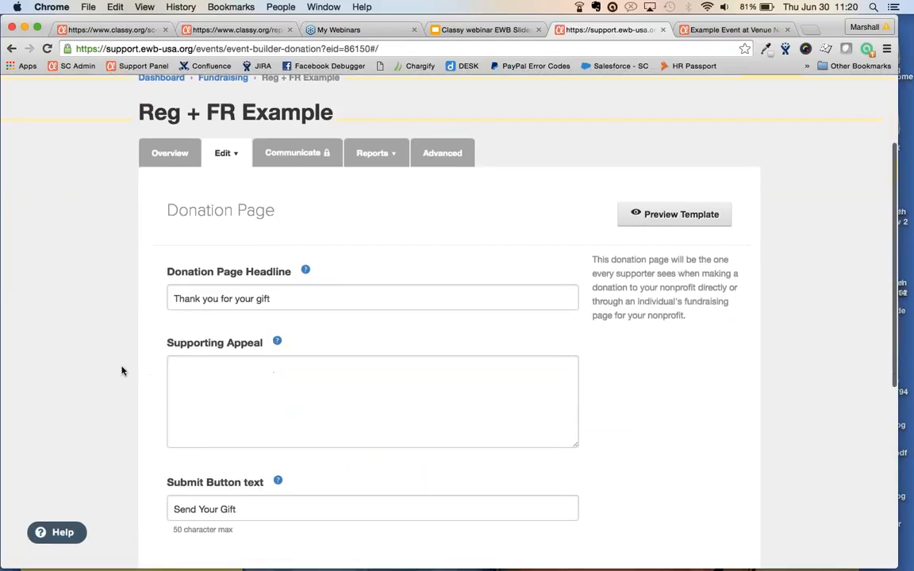
pyautogui.scroll(-4, 122, 371)
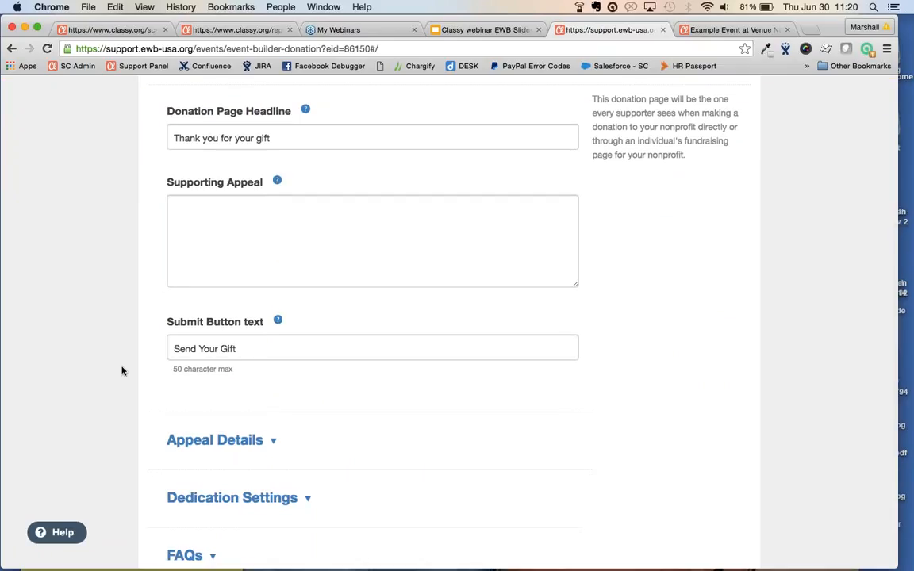
pyautogui.scroll(5, 122, 370)
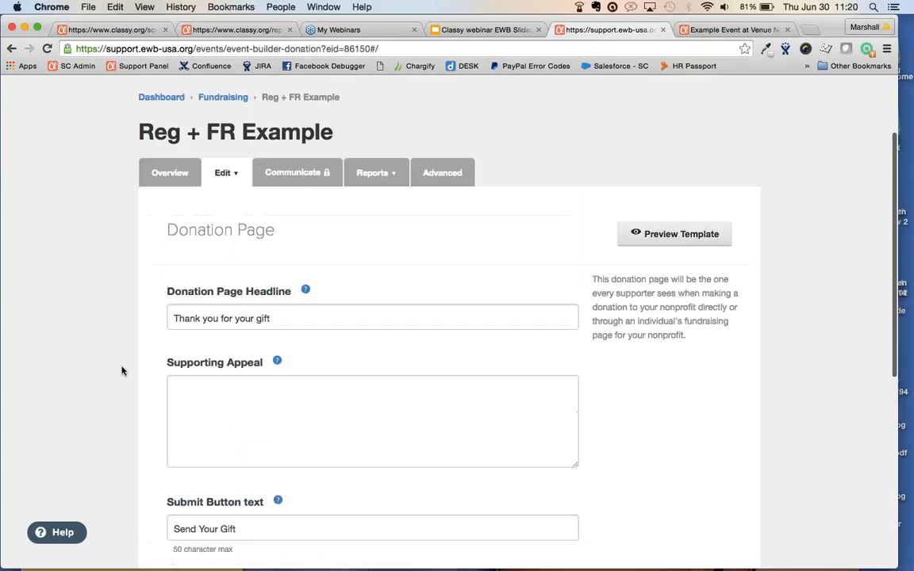
pyautogui.click(226, 170)
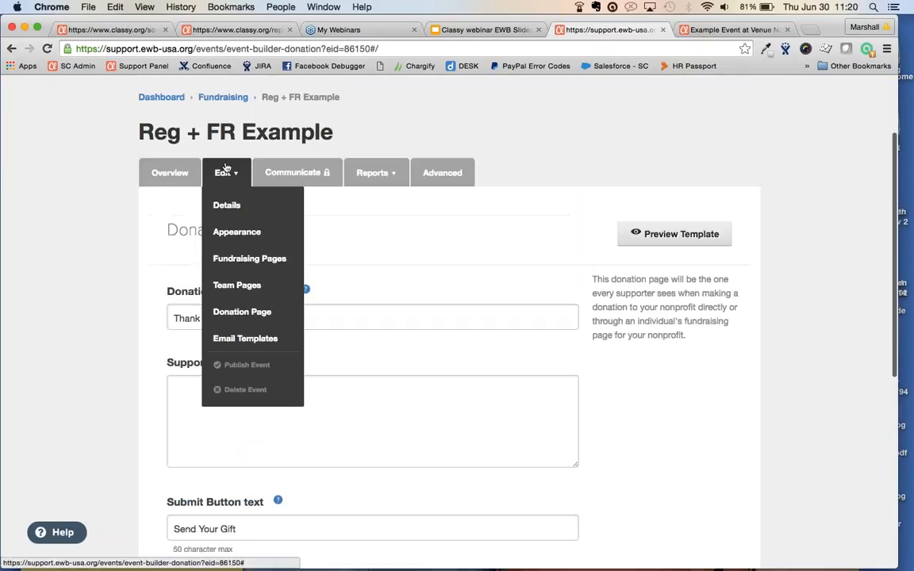
pyautogui.click(236, 344)
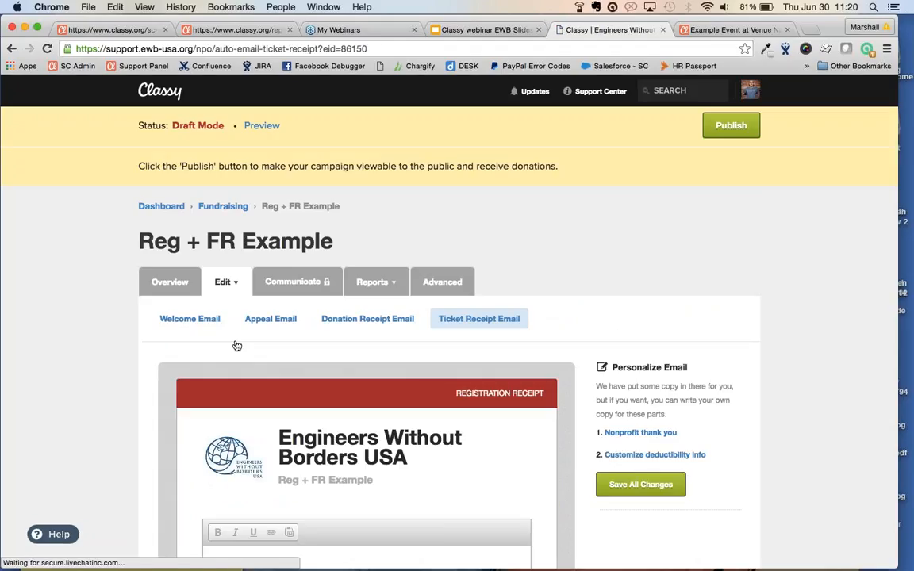
# Read the fundraiser Welcome Email's congratulations message with its Visit My Page link and page URL
pyautogui.scroll(-2, 87, 329)
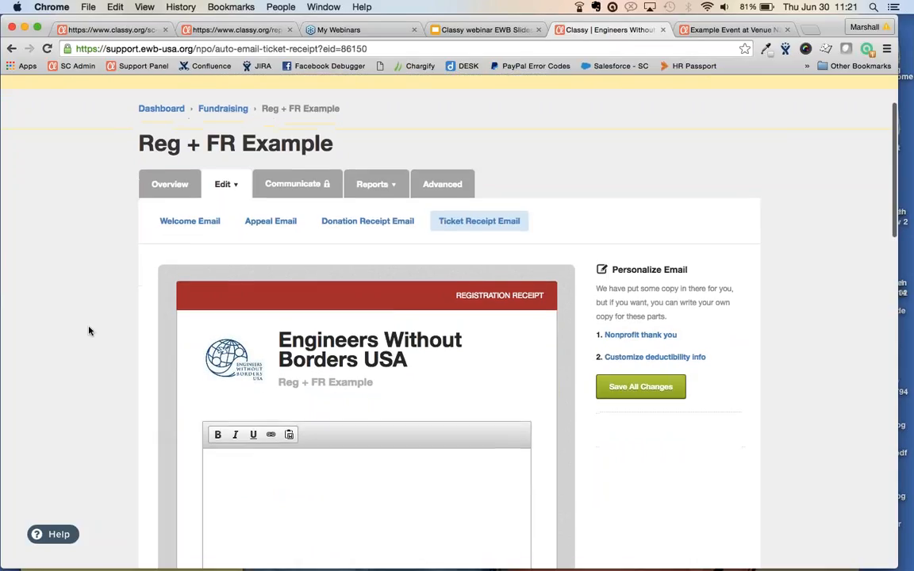
pyautogui.scroll(-1, 89, 331)
pyautogui.scroll(-1, 88, 331)
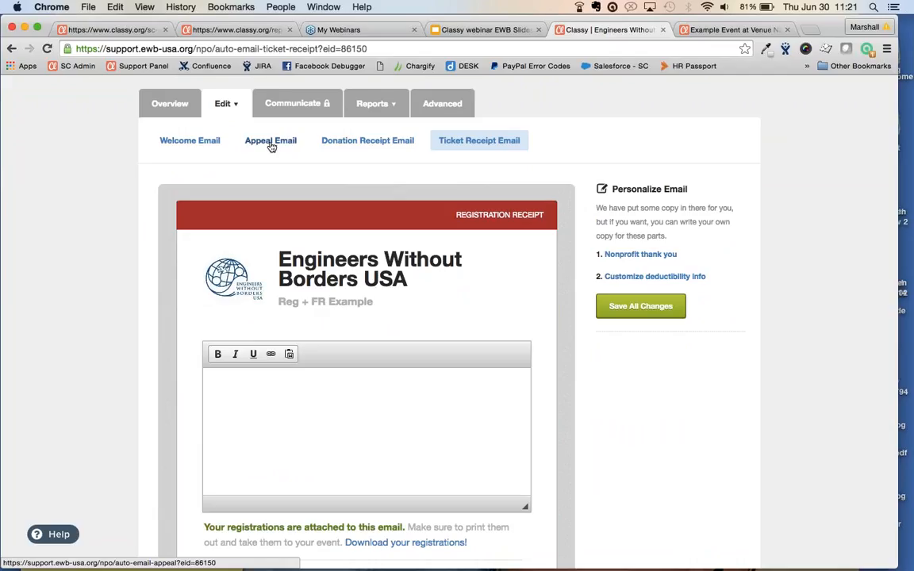
pyautogui.click(189, 146)
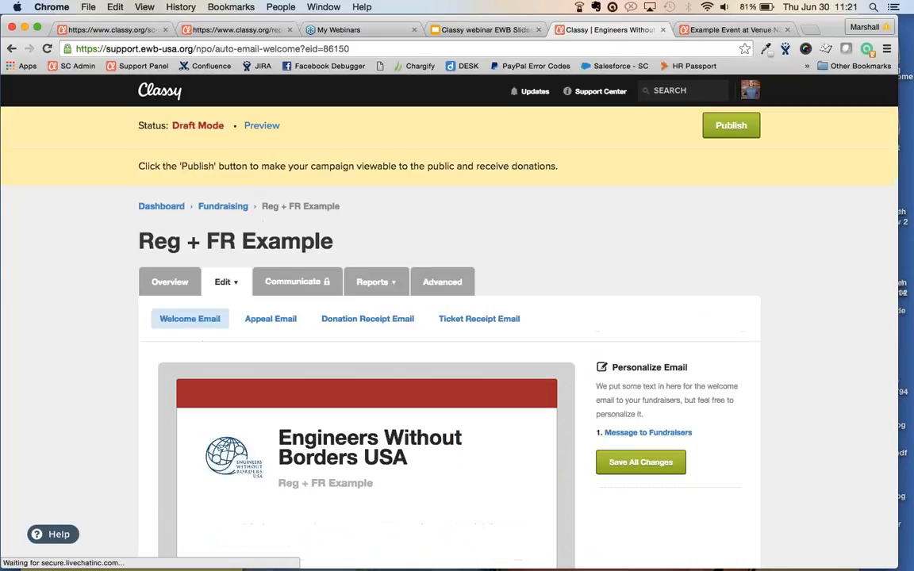
pyautogui.scroll(-3, 245, 194)
pyautogui.scroll(-3, 88, 391)
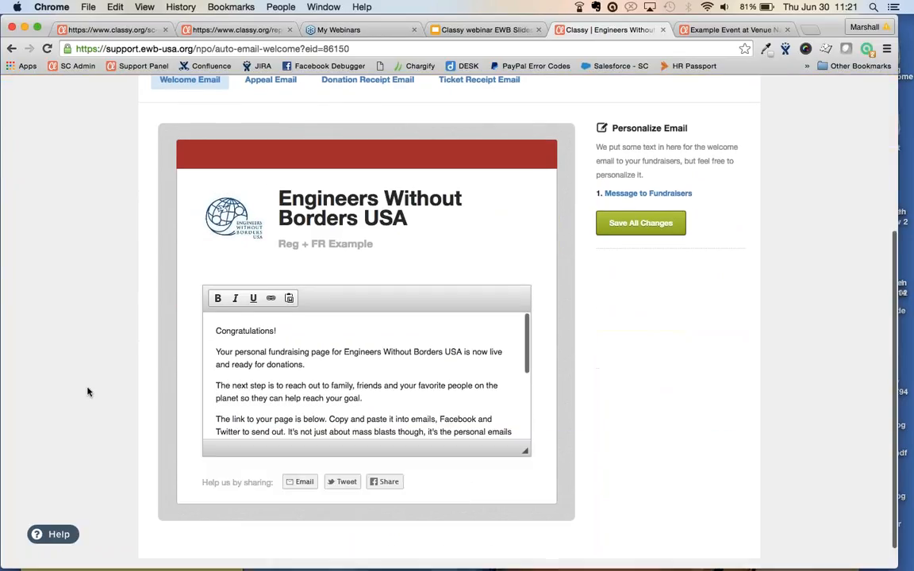
pyautogui.scroll(-5, 366, 381)
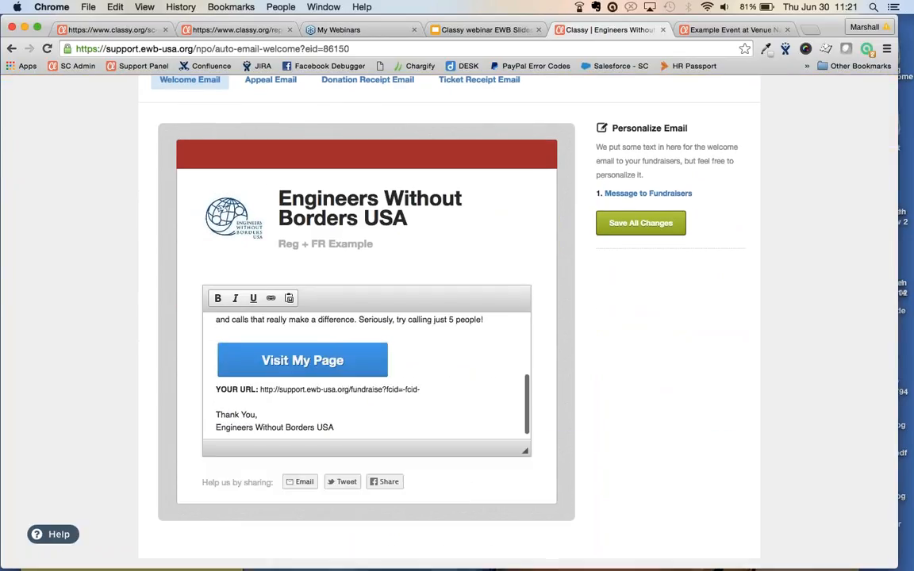
pyautogui.scroll(3, 366, 373)
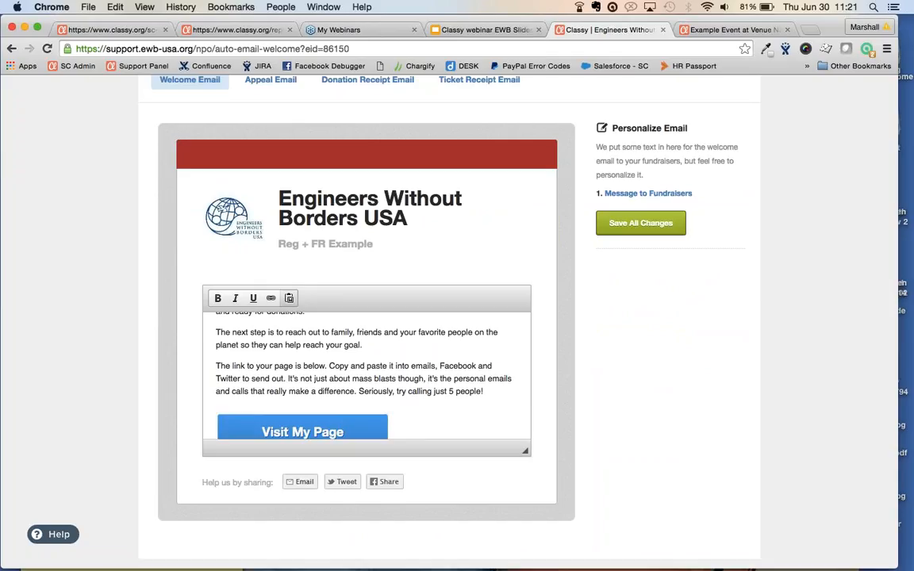
pyautogui.scroll(-2, 274, 358)
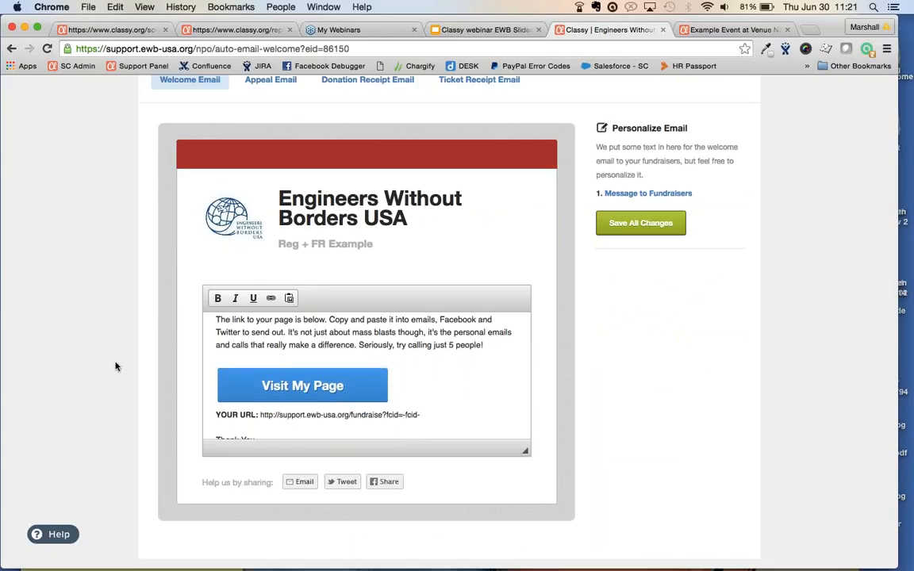
pyautogui.scroll(2, 116, 366)
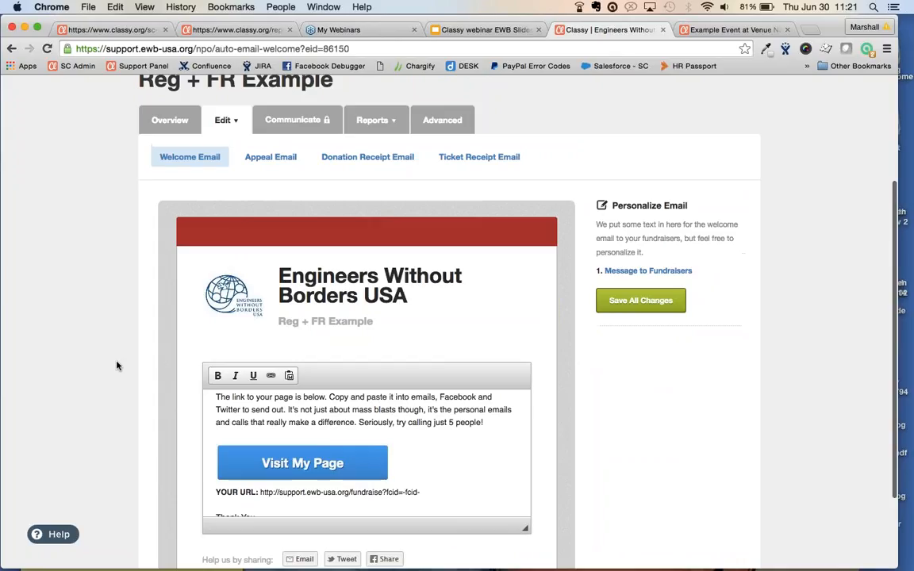
# View the Appeal Email's Donor Appeal body text that fundraisers send to donors
pyautogui.click(256, 160)
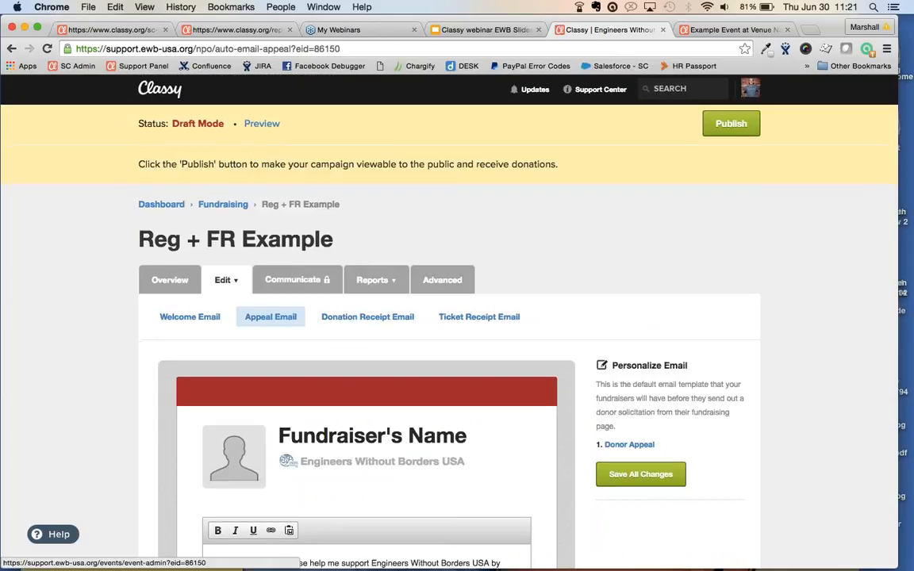
pyautogui.scroll(-3, 457, 317)
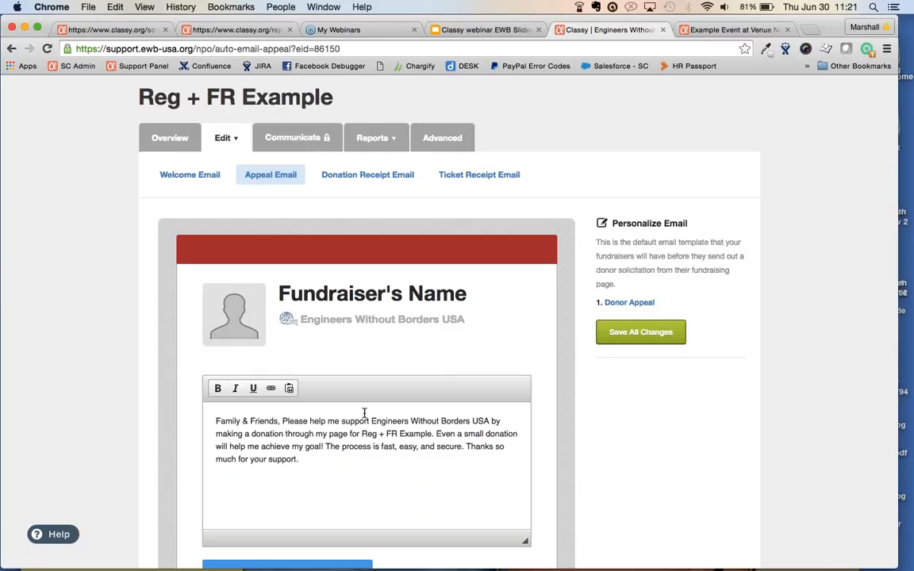
pyautogui.click(375, 178)
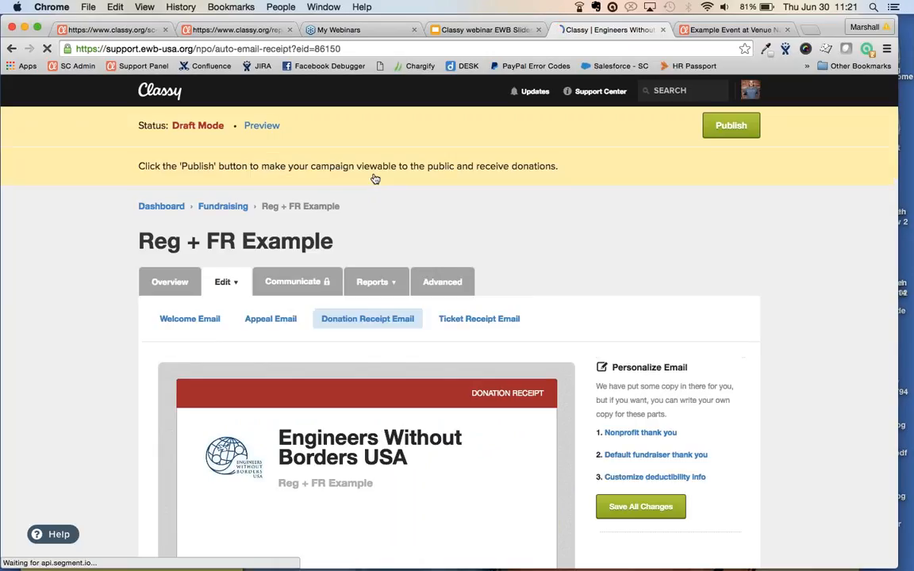
# Scroll through the Donation Receipt Email editors and select the fundraiser's thank-you message
pyautogui.scroll(-3, 85, 402)
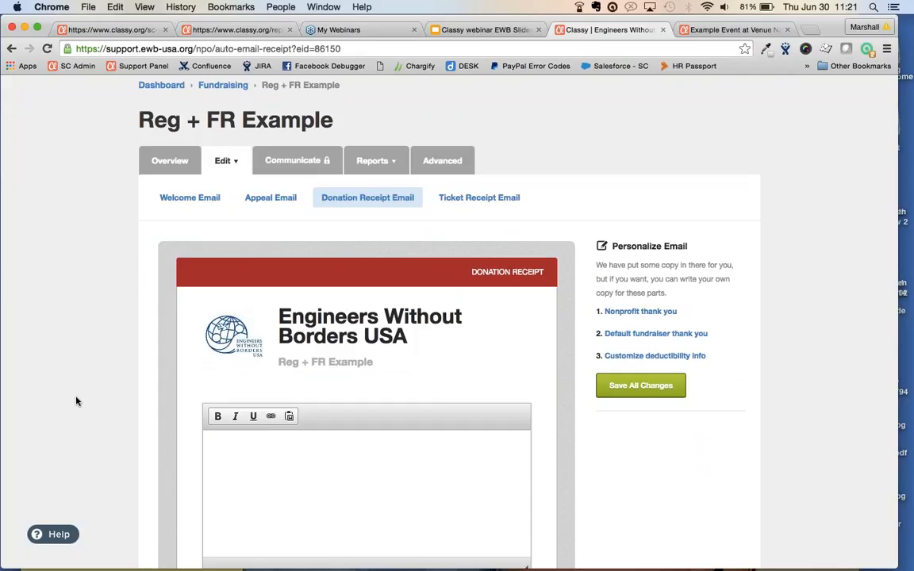
pyautogui.scroll(-3, 107, 357)
pyautogui.scroll(-2, 105, 358)
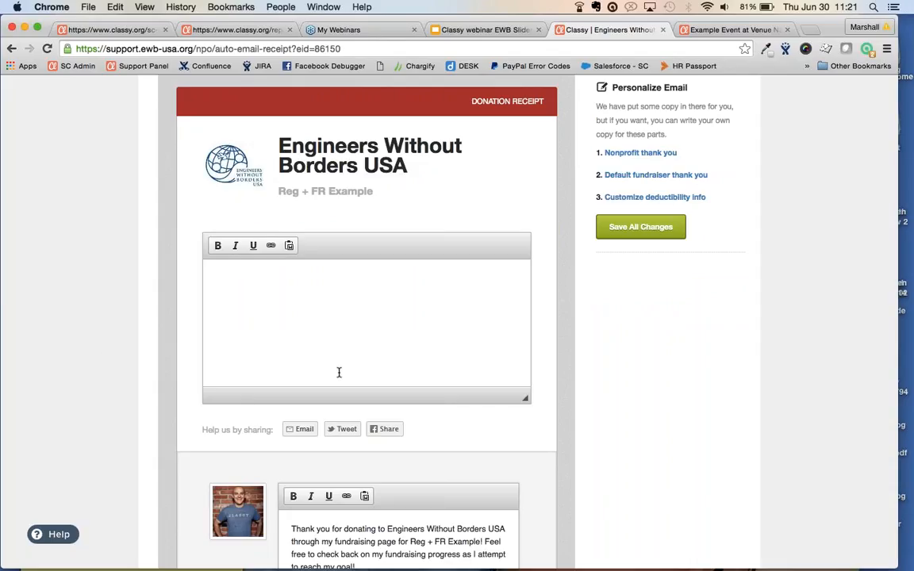
pyautogui.moveTo(678, 153); pyautogui.dragTo(603, 151)
pyautogui.scroll(-3, 361, 347)
pyautogui.scroll(-1, 361, 348)
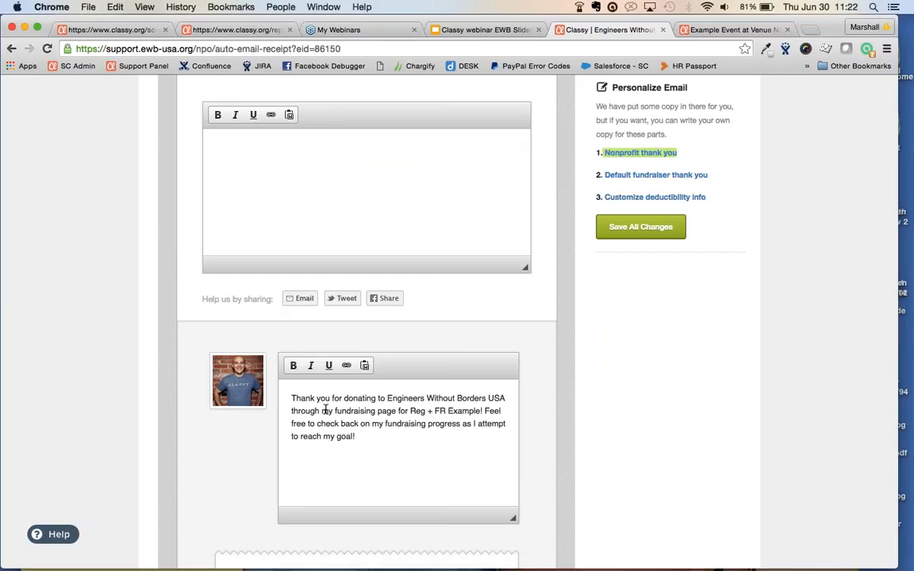
pyautogui.moveTo(387, 447); pyautogui.dragTo(282, 387)
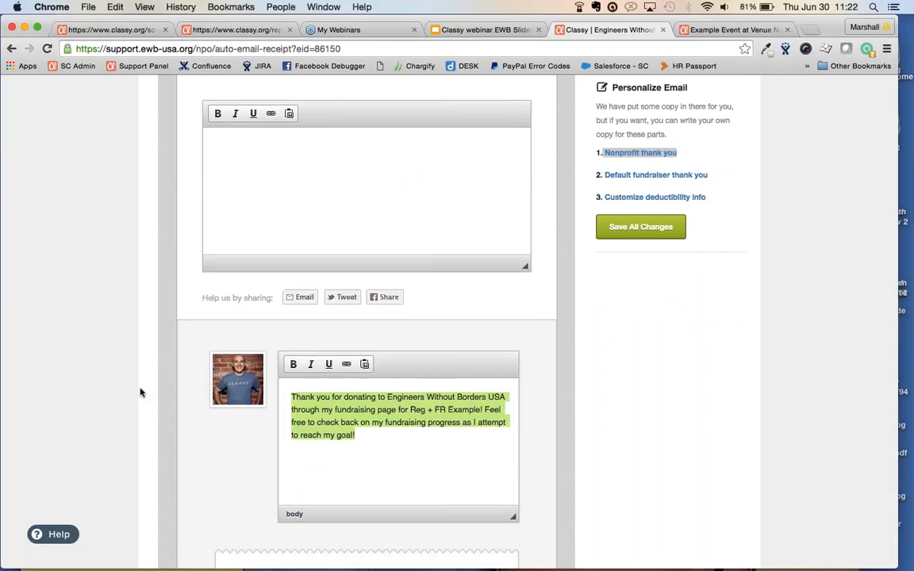
# Scroll down to the sample donation receipt section and back up
pyautogui.scroll(-10, 141, 392)
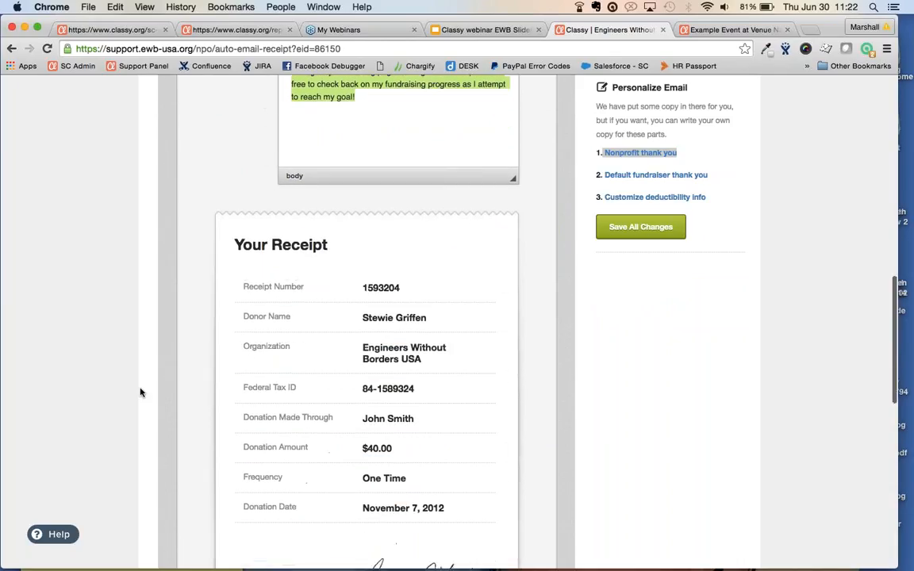
pyautogui.scroll(-3, 141, 391)
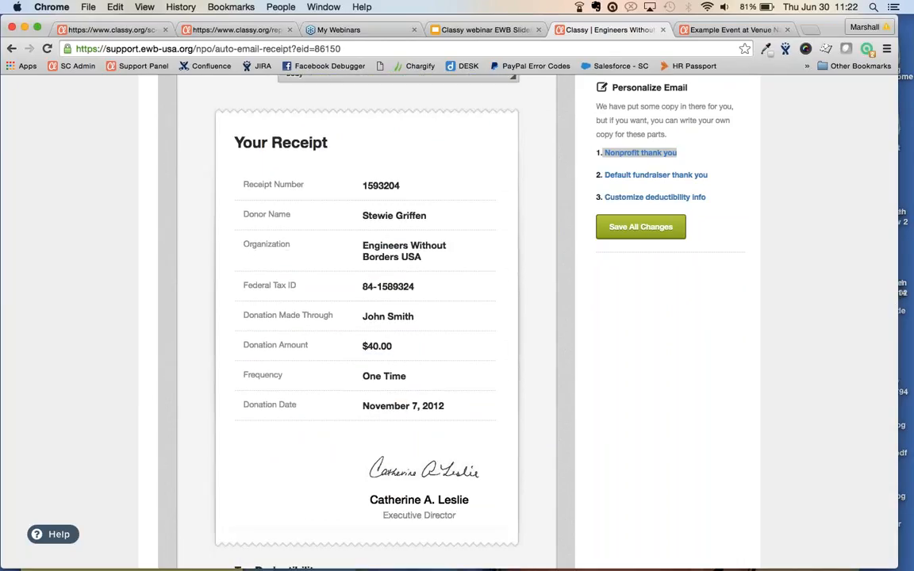
pyautogui.scroll(-6, 444, 522)
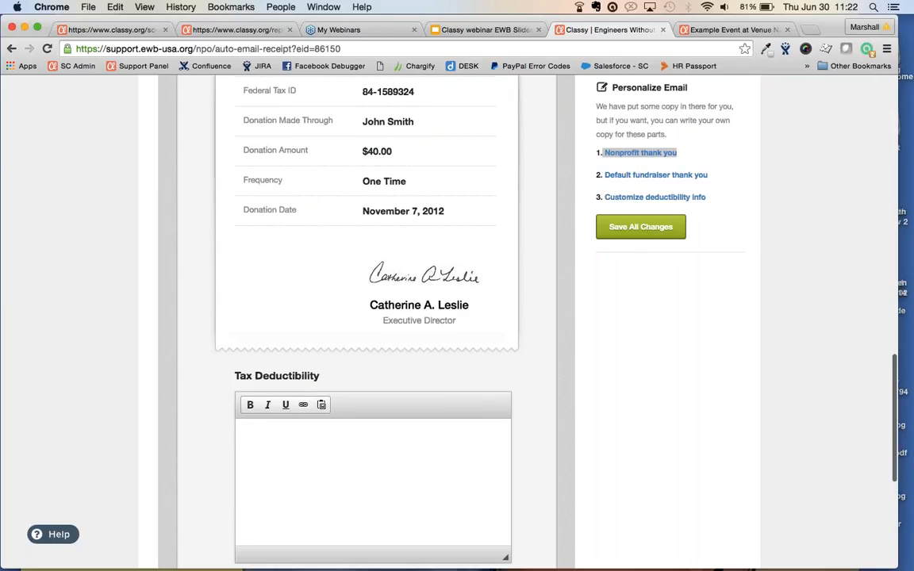
pyautogui.scroll(4, 365, 317)
pyautogui.scroll(15, 365, 317)
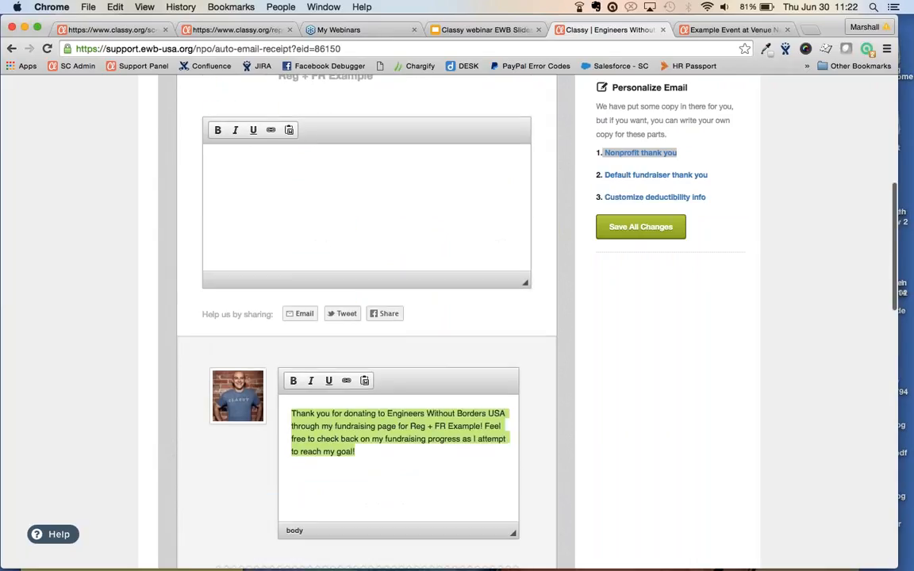
pyautogui.scroll(7, 365, 318)
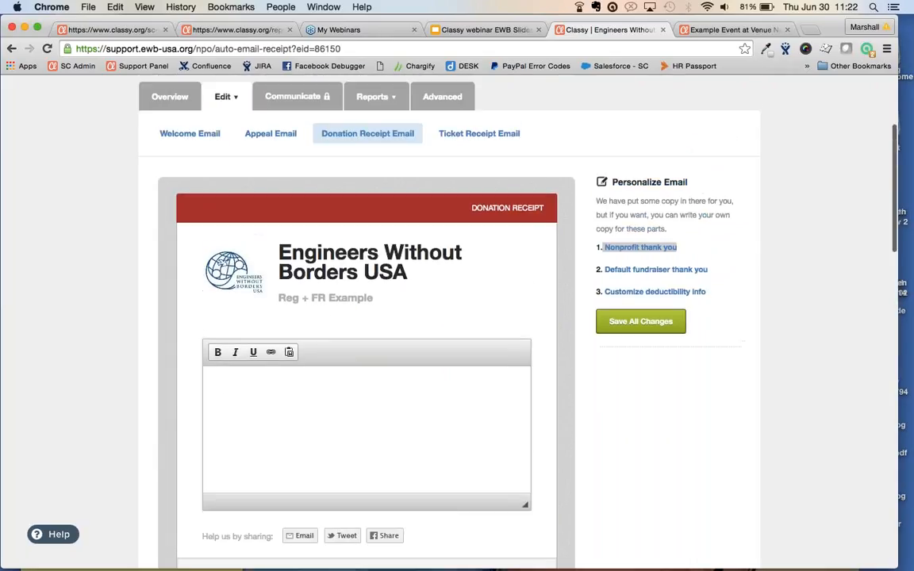
pyautogui.click(489, 138)
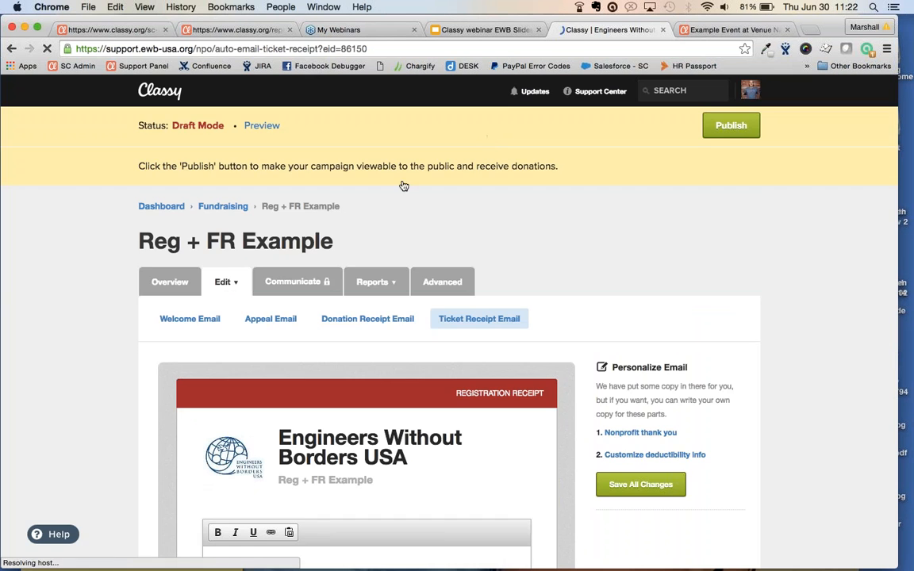
# Scroll the ticket receipt preview: $39.00 order, 4 registrations and an empty Tax Deductibility section
pyautogui.scroll(-5, 87, 294)
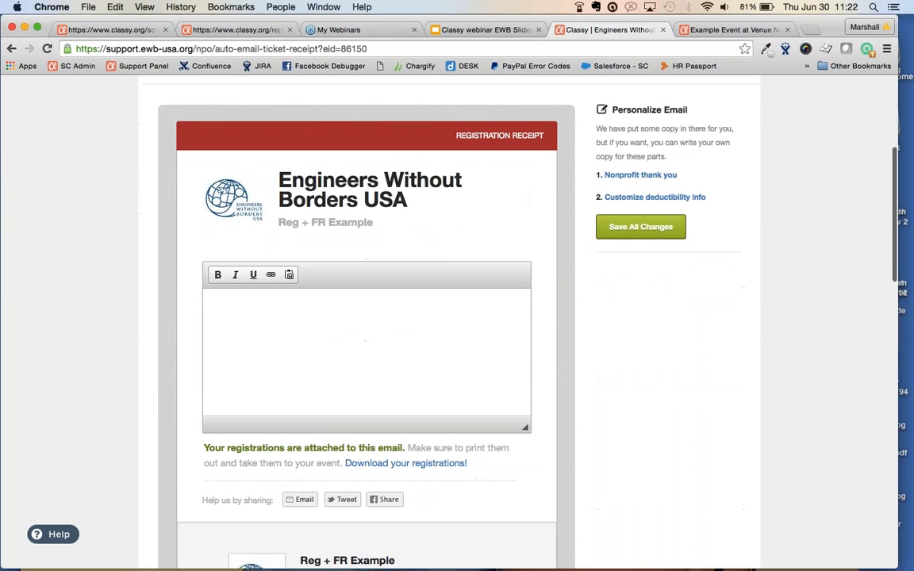
pyautogui.scroll(-8, 364, 317)
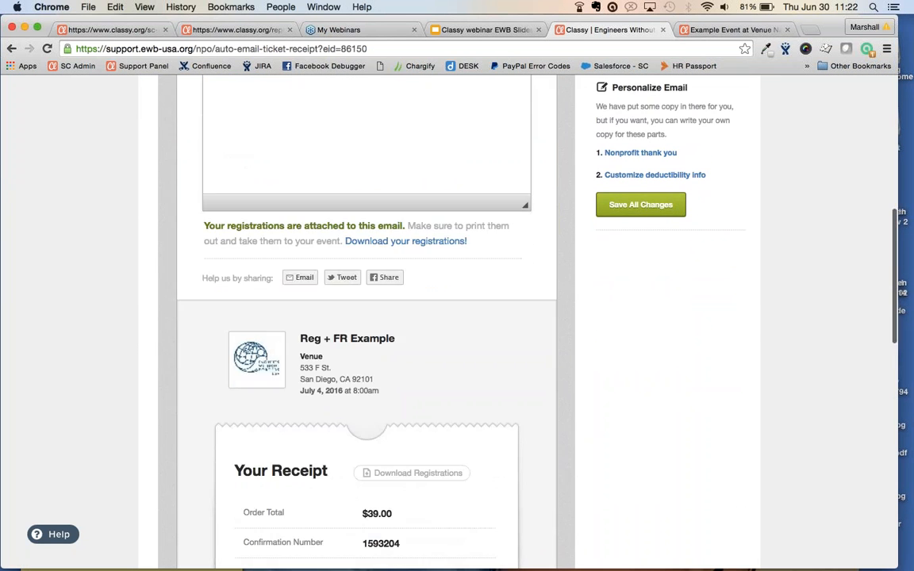
pyautogui.scroll(-1, 177, 358)
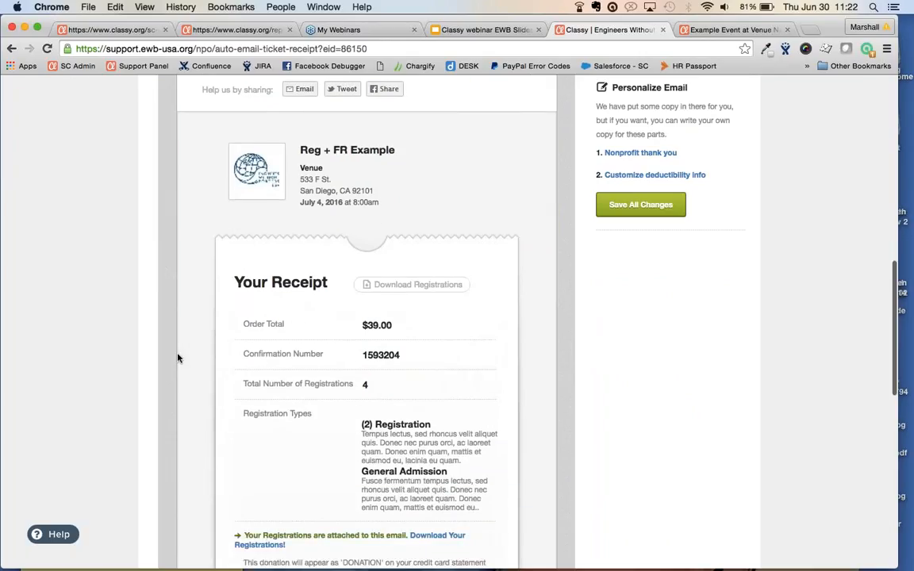
pyautogui.scroll(-2, 177, 357)
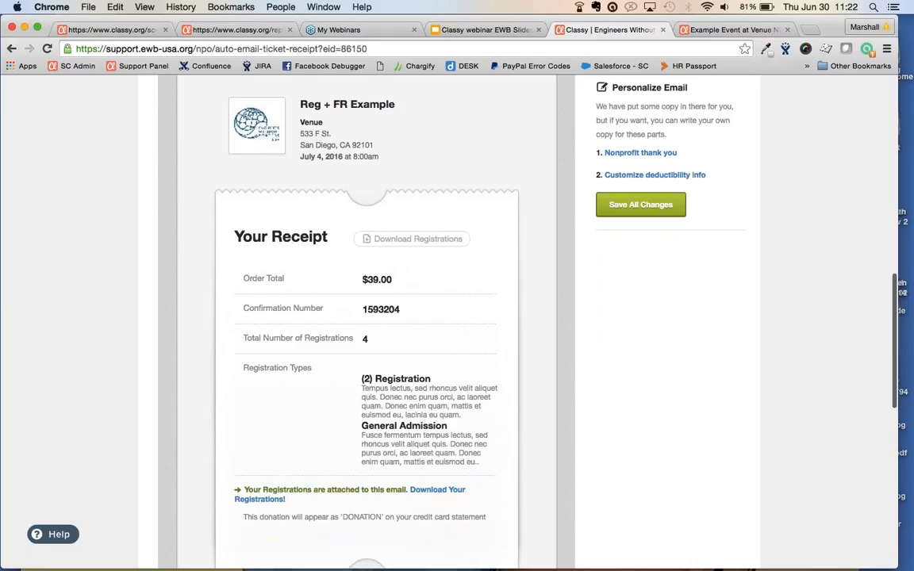
pyautogui.scroll(-7, 366, 317)
pyautogui.scroll(-4, 356, 380)
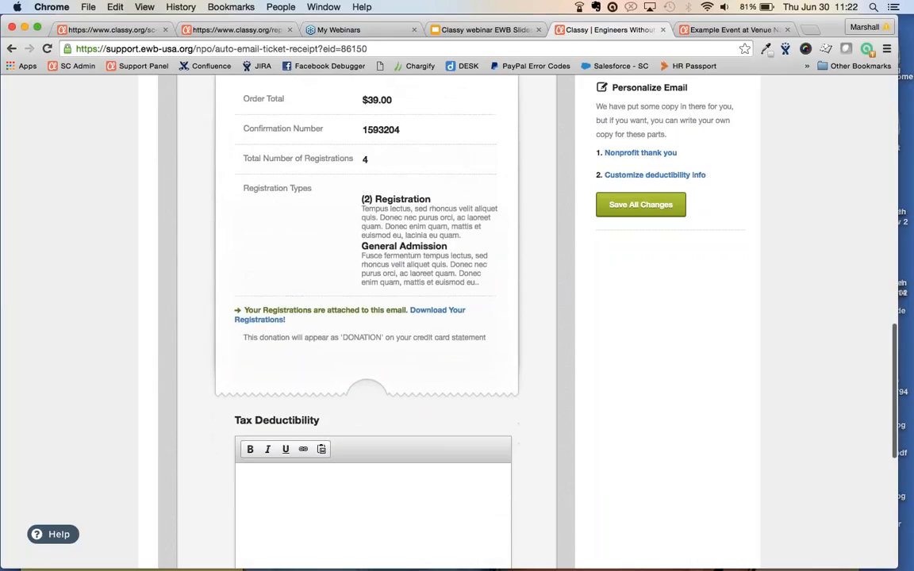
pyautogui.scroll(20, 356, 380)
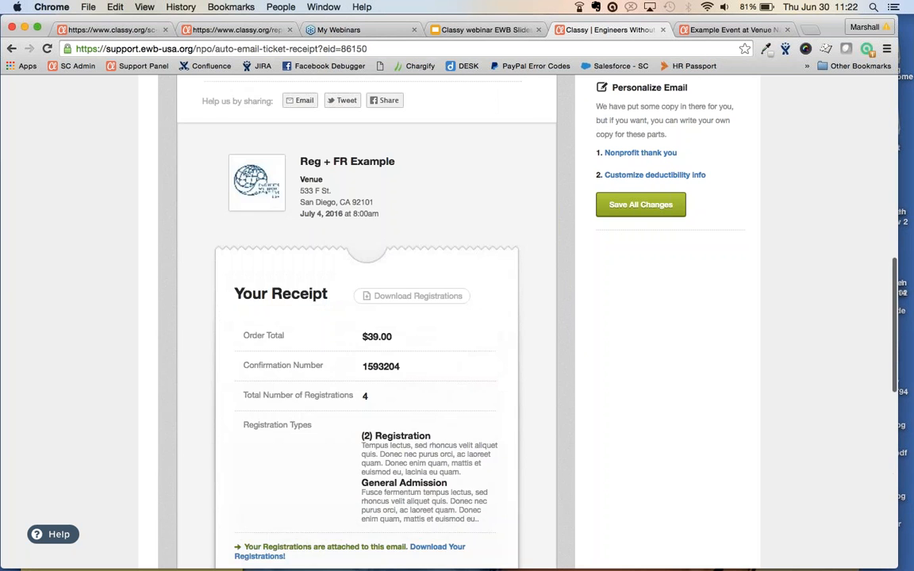
pyautogui.scroll(5, 356, 379)
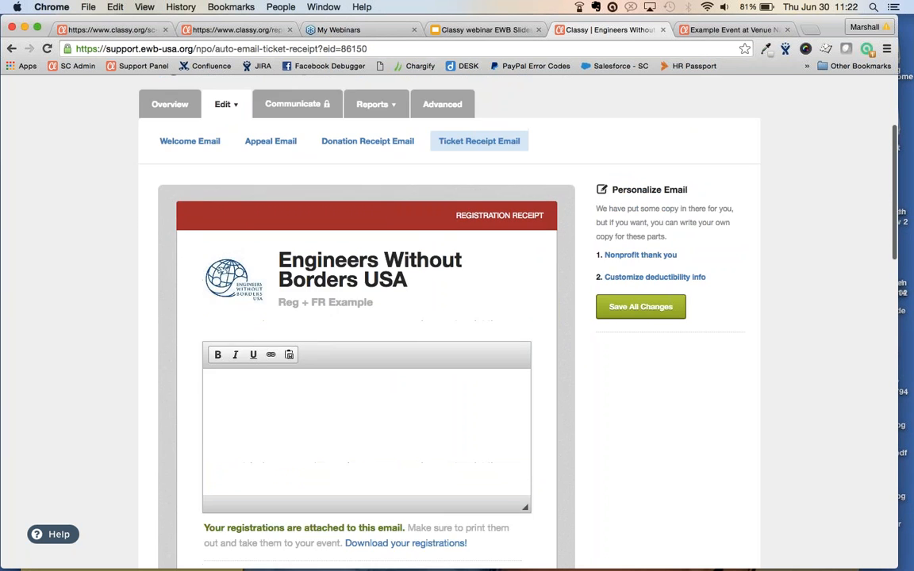
pyautogui.click(228, 203)
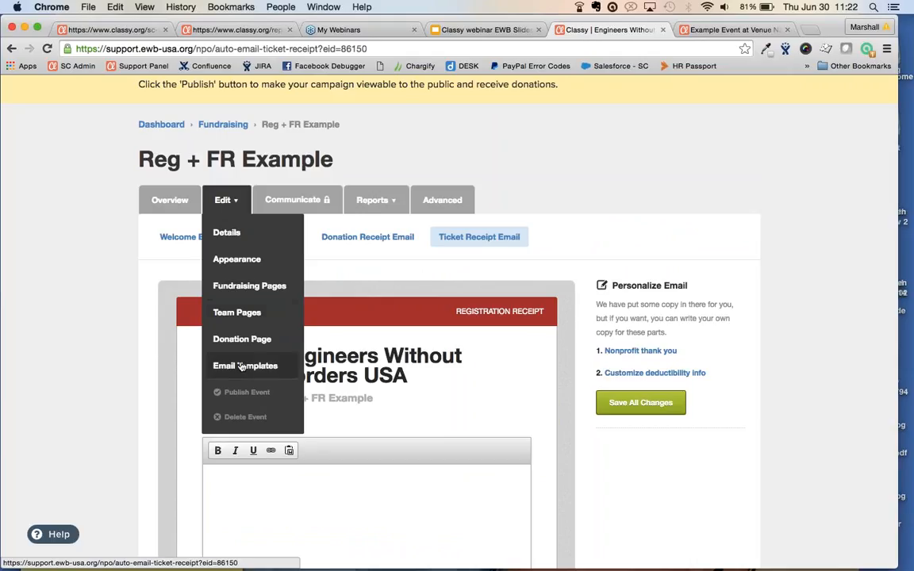
pyautogui.click(224, 200)
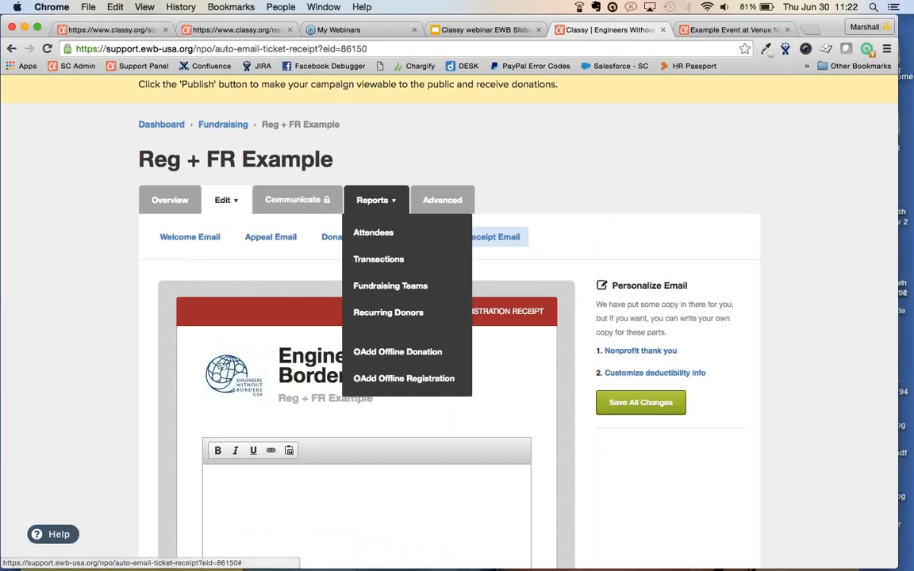
pyautogui.click(443, 203)
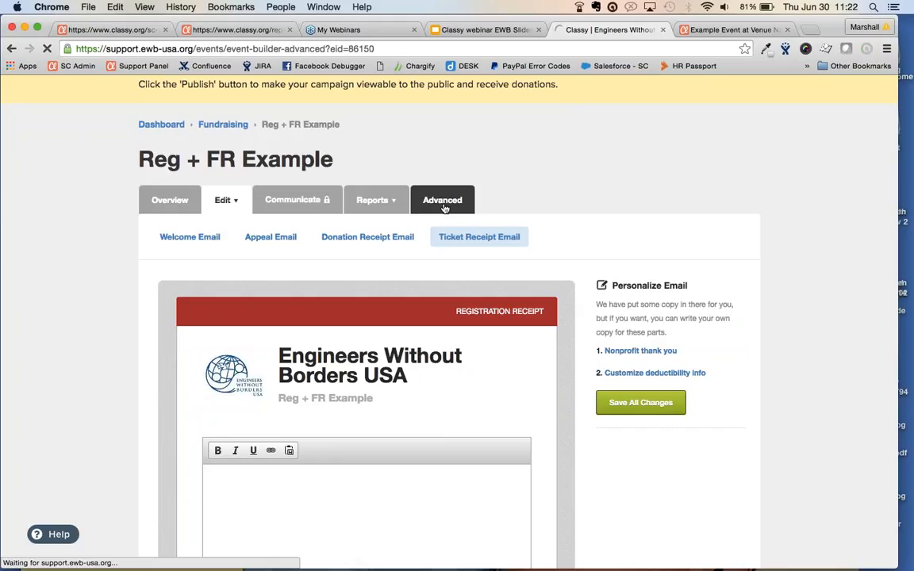
pyautogui.scroll(-3, 93, 423)
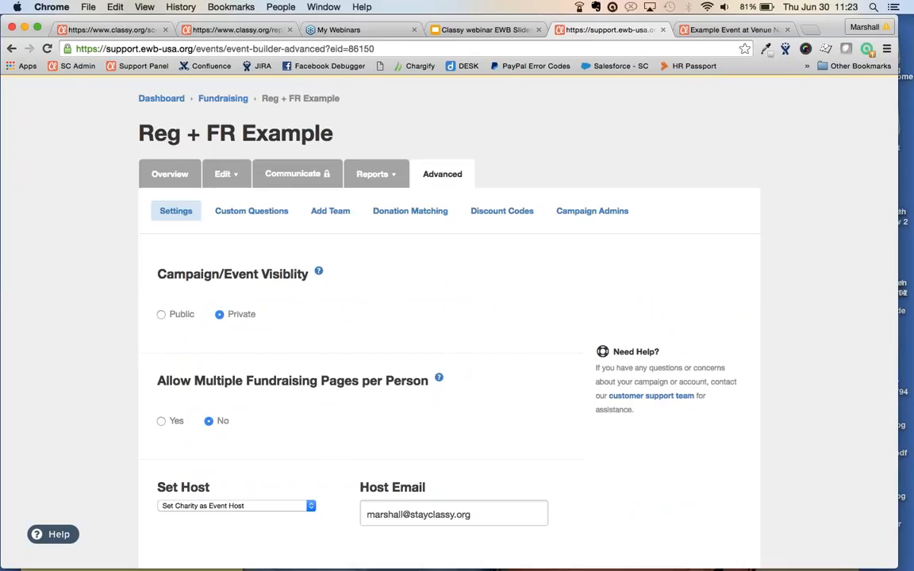
pyautogui.scroll(-3, 457, 317)
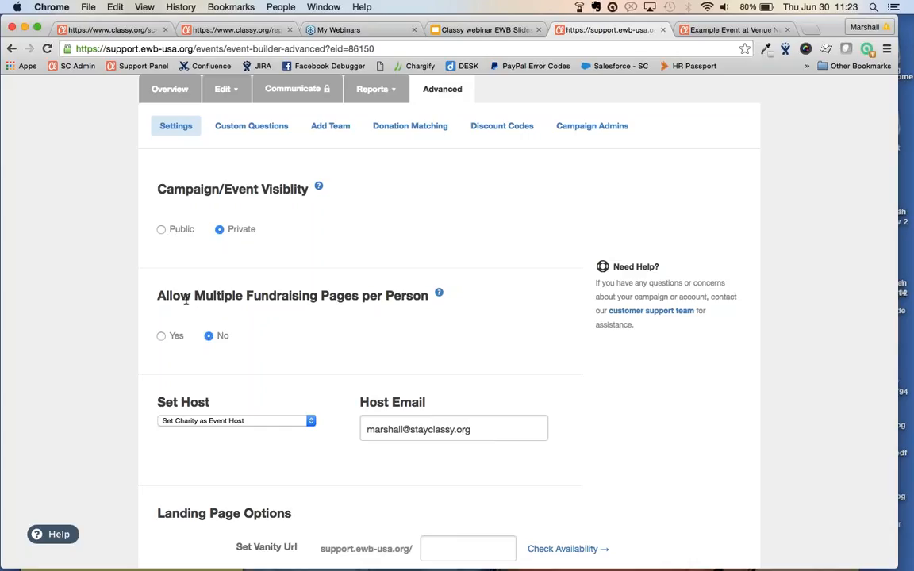
# Set Allow Multiple Fundraising Pages per Person to Yes for Reg + FR Example
pyautogui.click(161, 335)
pyautogui.scroll(-2, 614, 270)
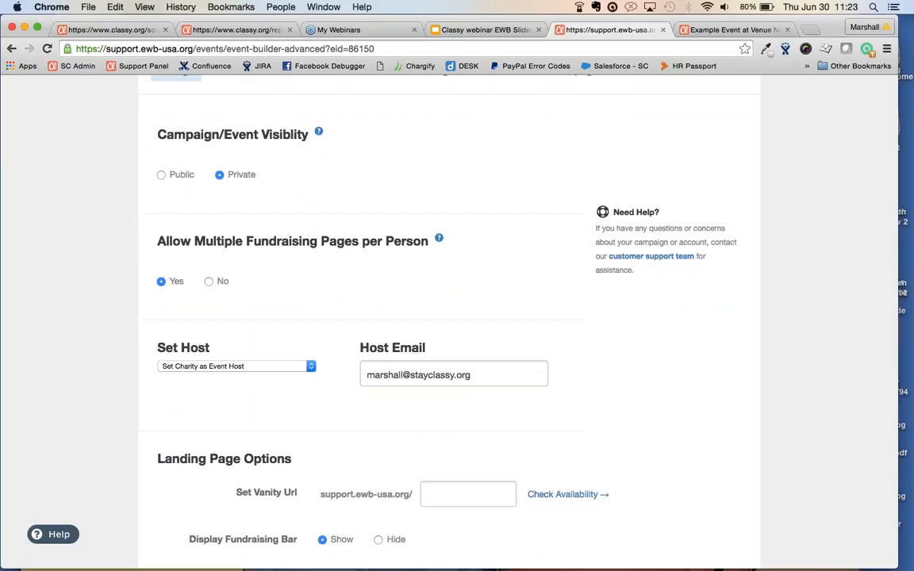
pyautogui.scroll(-2, 367, 372)
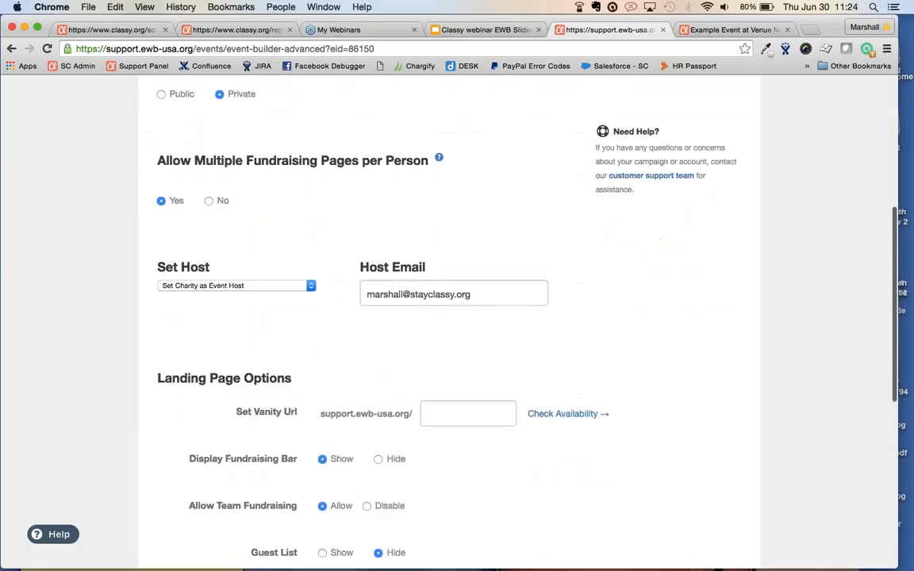
pyautogui.scroll(-2, 449, 420)
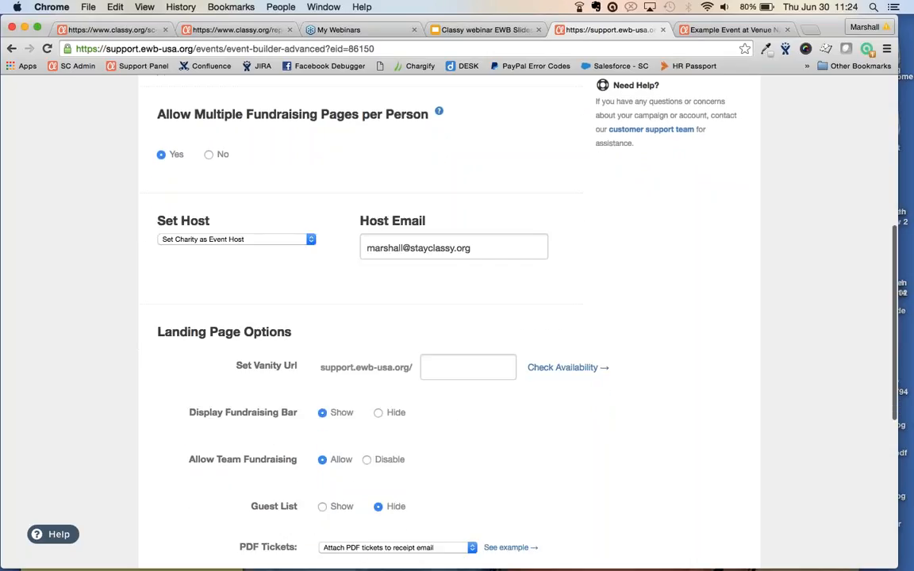
pyautogui.scroll(-1, 474, 318)
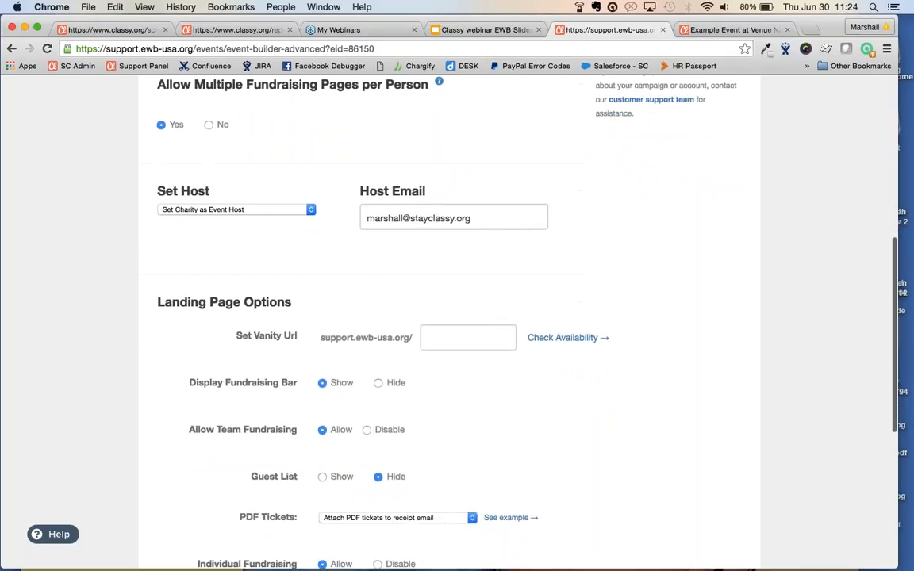
pyautogui.scroll(1, 473, 317)
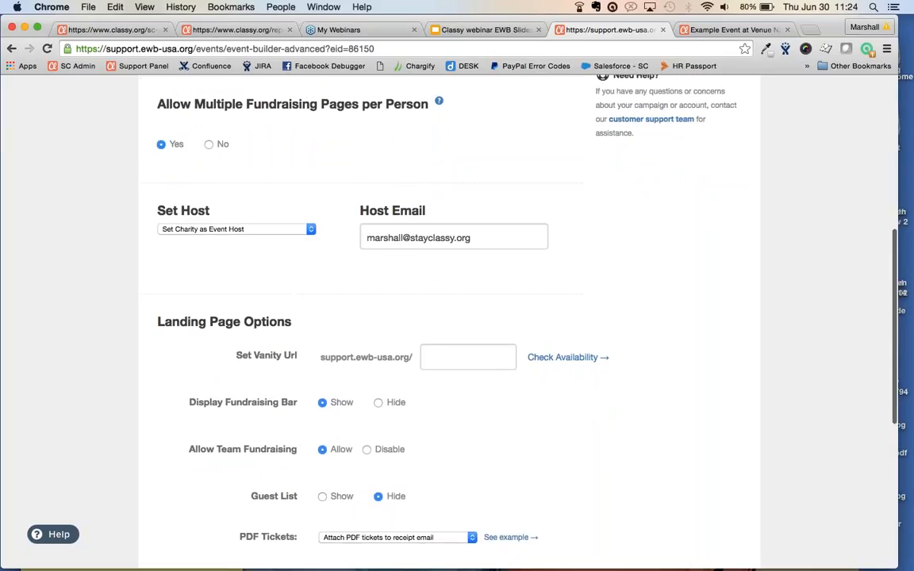
pyautogui.scroll(-2, 567, 440)
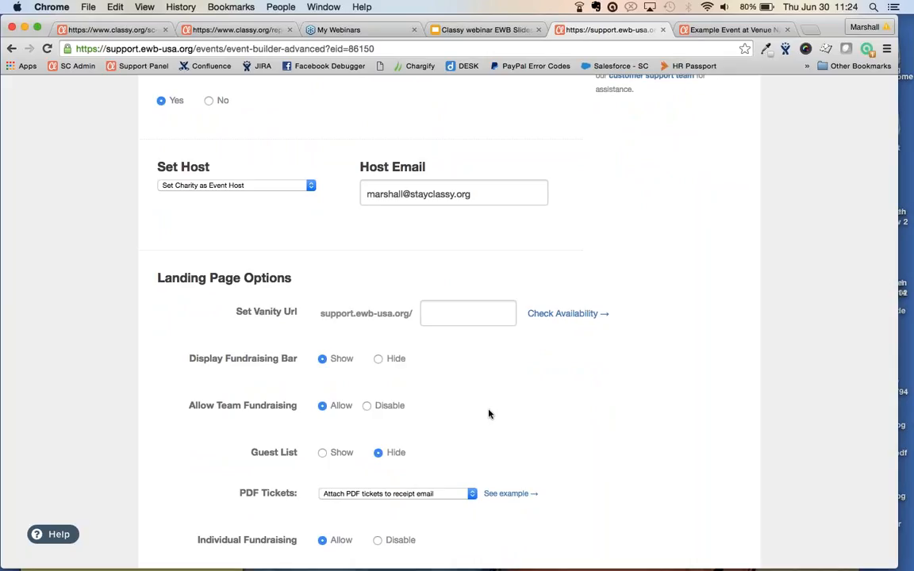
# Turn team and individual fundraising off and back on, leaving both allowed
pyautogui.click(367, 405)
pyautogui.click(323, 406)
pyautogui.click(377, 540)
pyautogui.click(322, 540)
# Go to the event's Custom Questions settings
pyautogui.scroll(-3, 325, 454)
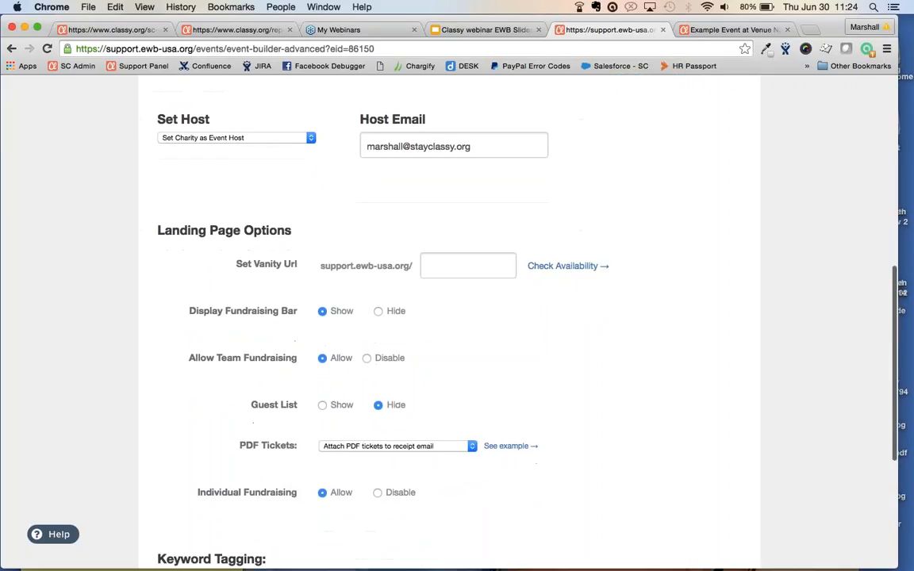
pyautogui.scroll(1, 325, 455)
pyautogui.scroll(1, 457, 317)
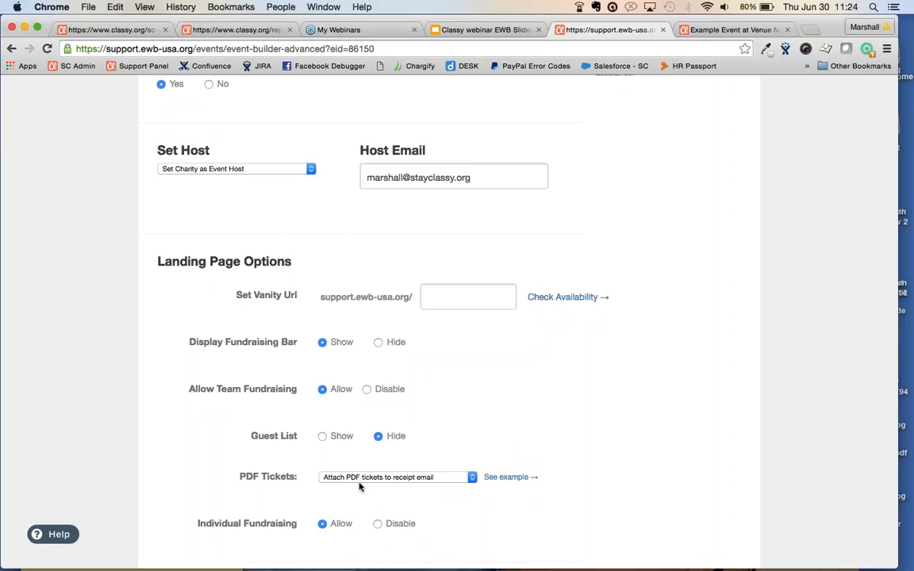
pyautogui.scroll(8, 359, 487)
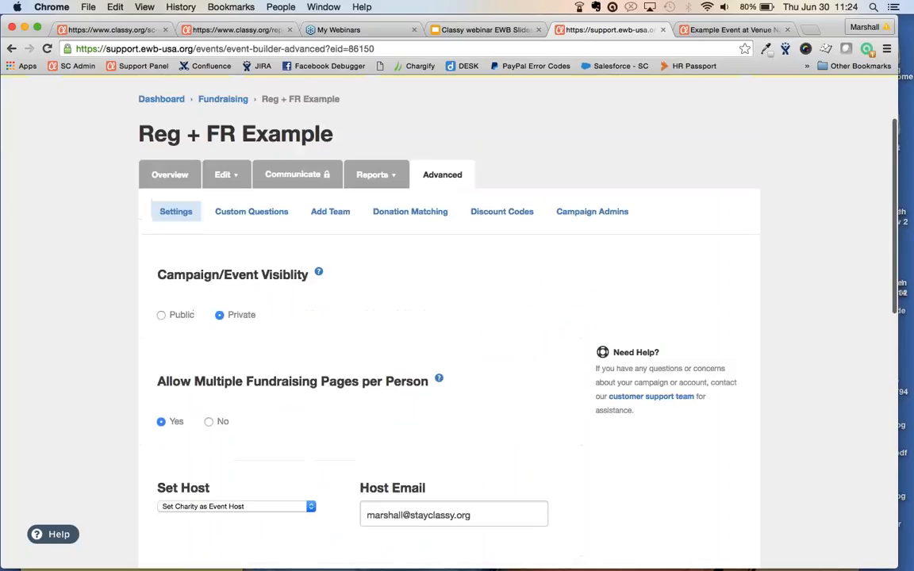
pyautogui.click(253, 211)
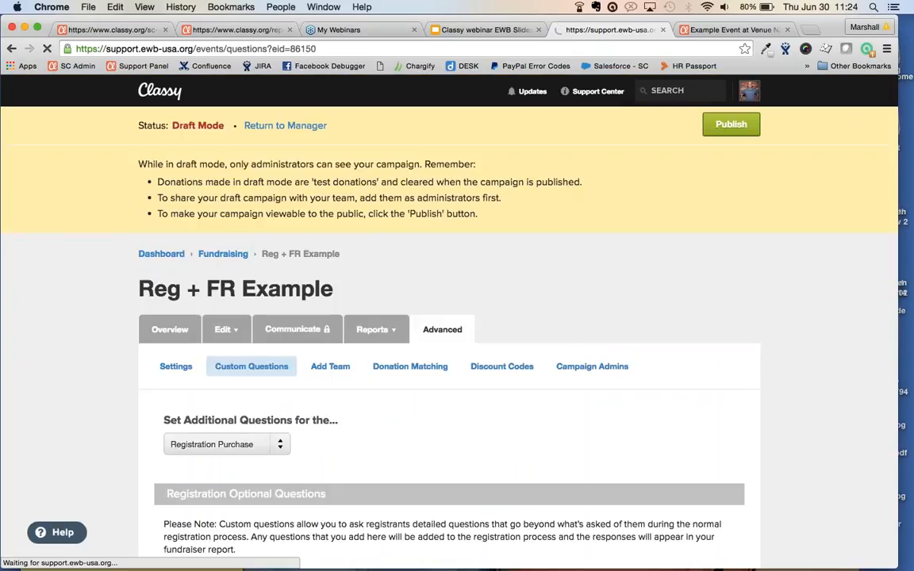
# Keep additional questions set to Registration Purchase
pyautogui.scroll(-5, 158, 302)
pyautogui.click(175, 284)
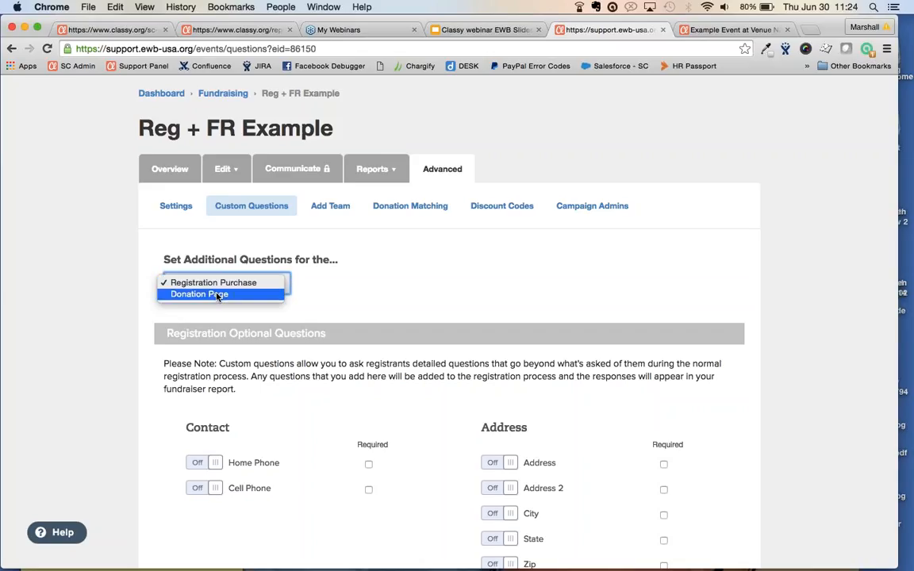
pyautogui.click(219, 287)
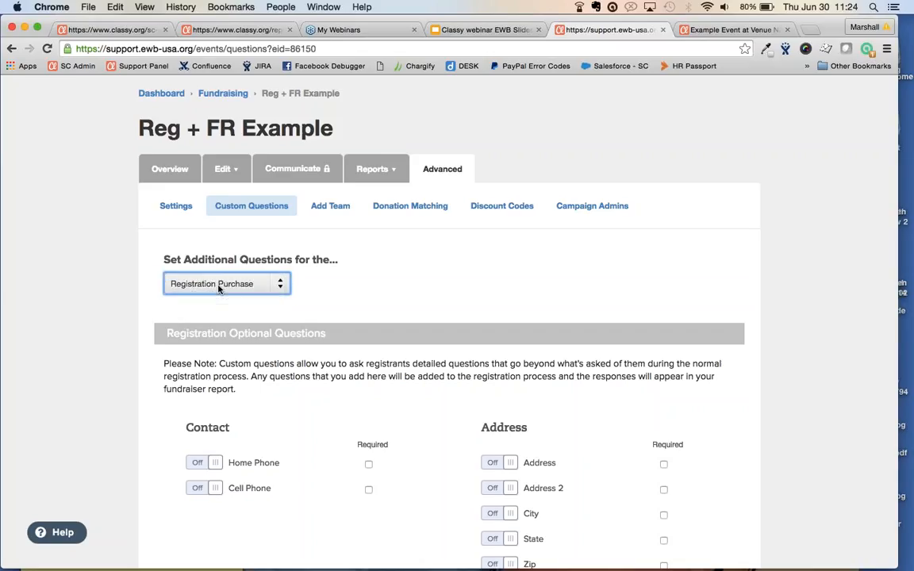
# Bring up the Add Team form and review its team name, lead, URL and location fields
pyautogui.click(334, 211)
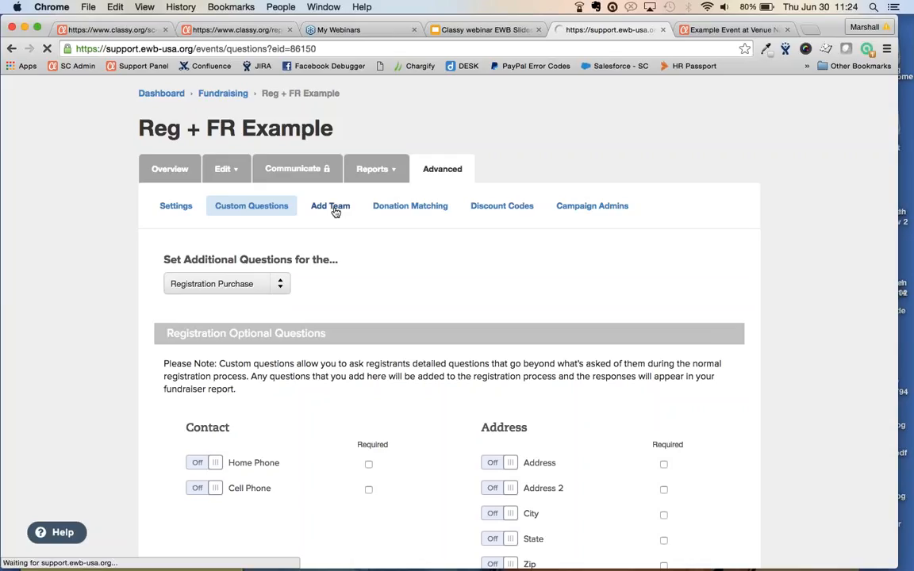
pyautogui.moveTo(376, 282)
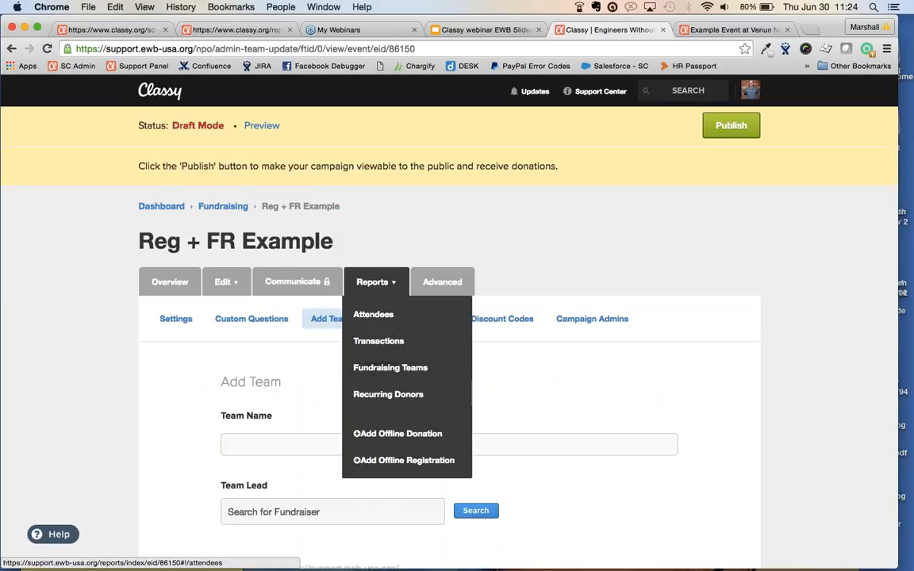
pyautogui.scroll(-3, 448, 318)
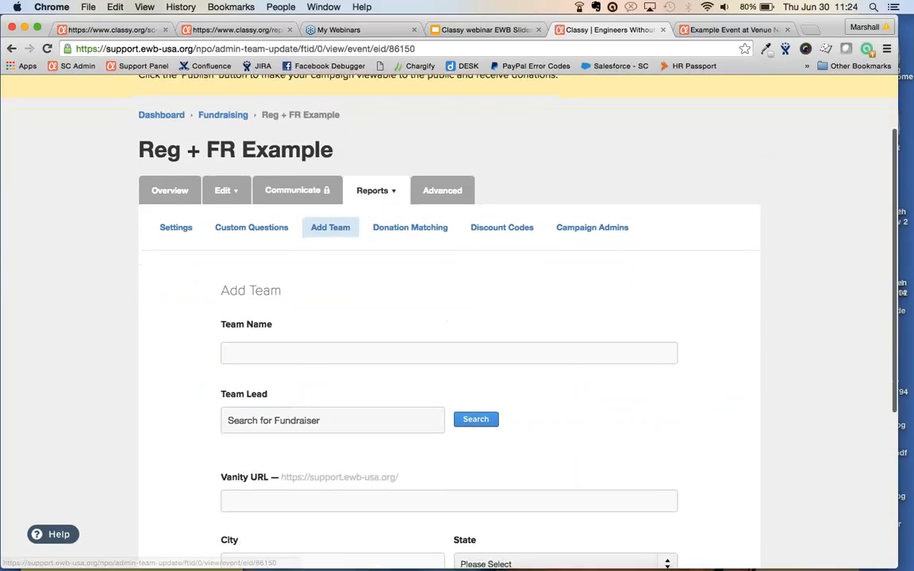
pyautogui.scroll(-2, 347, 367)
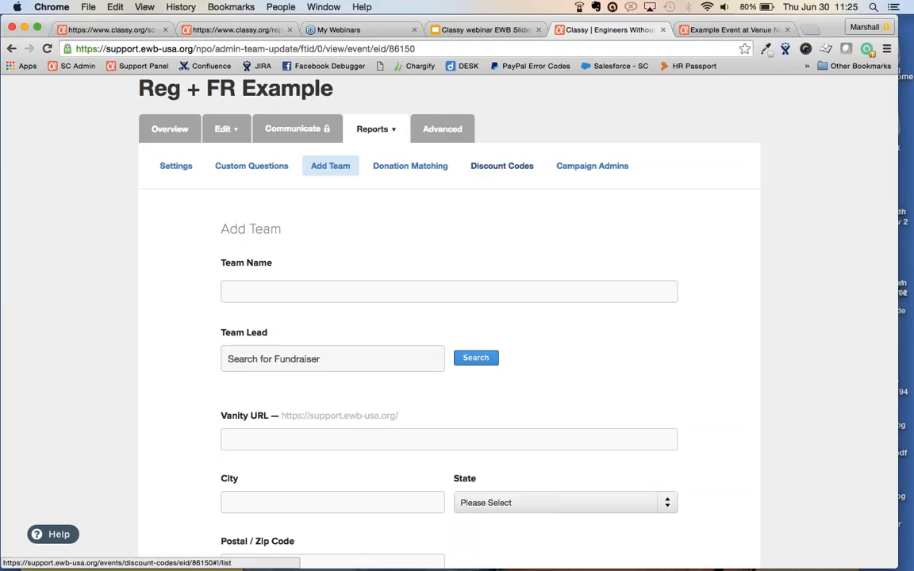
# Review Discount Codes, then publish Reg + FR Example from its Overview page
pyautogui.click(504, 168)
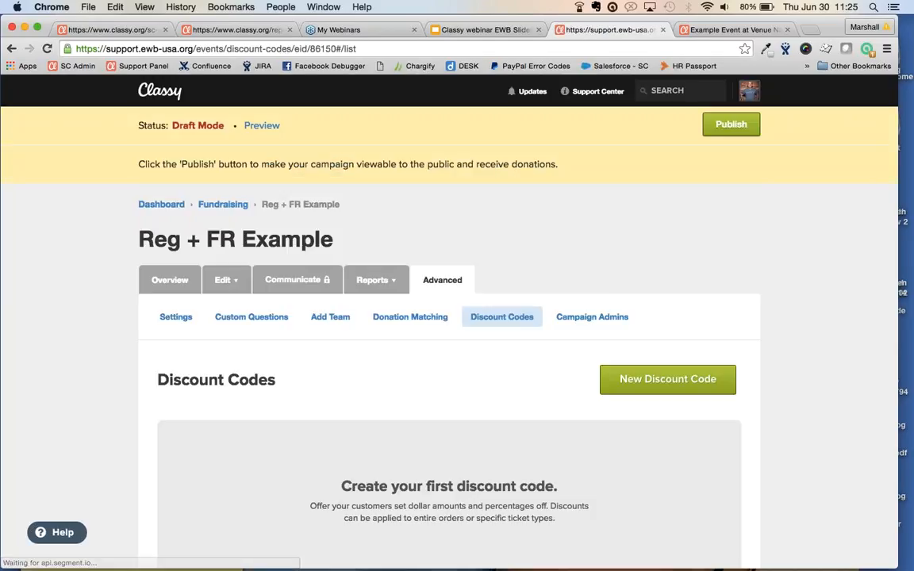
pyautogui.scroll(-1, 702, 350)
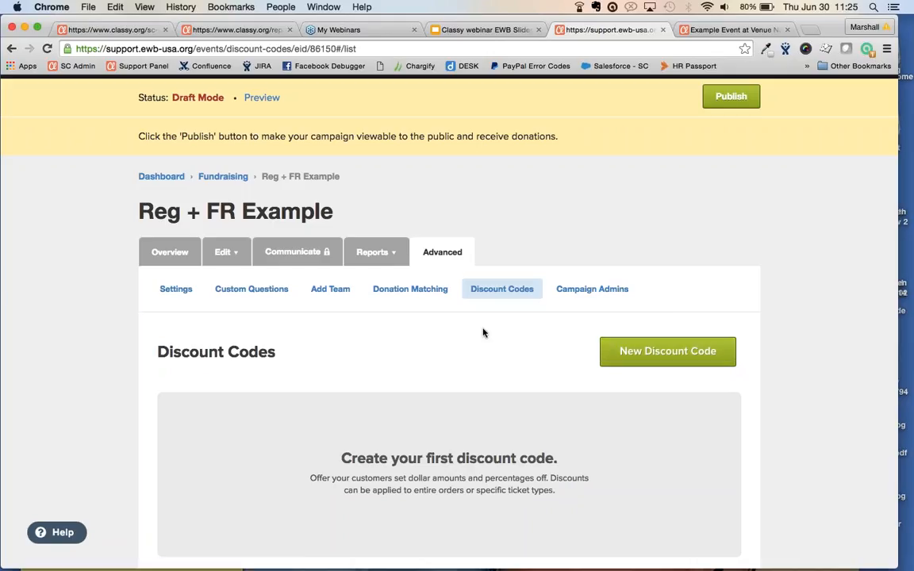
pyautogui.click(169, 253)
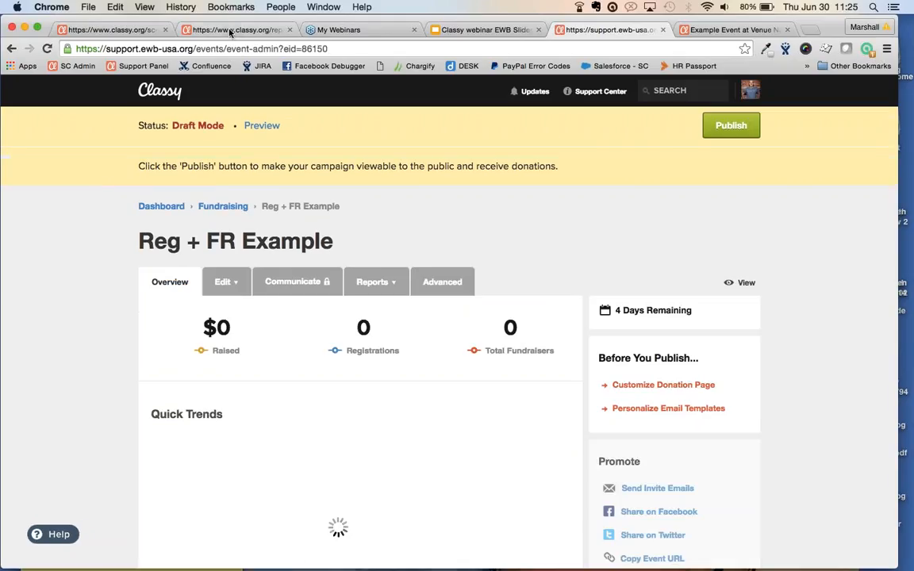
pyautogui.moveTo(750, 90)
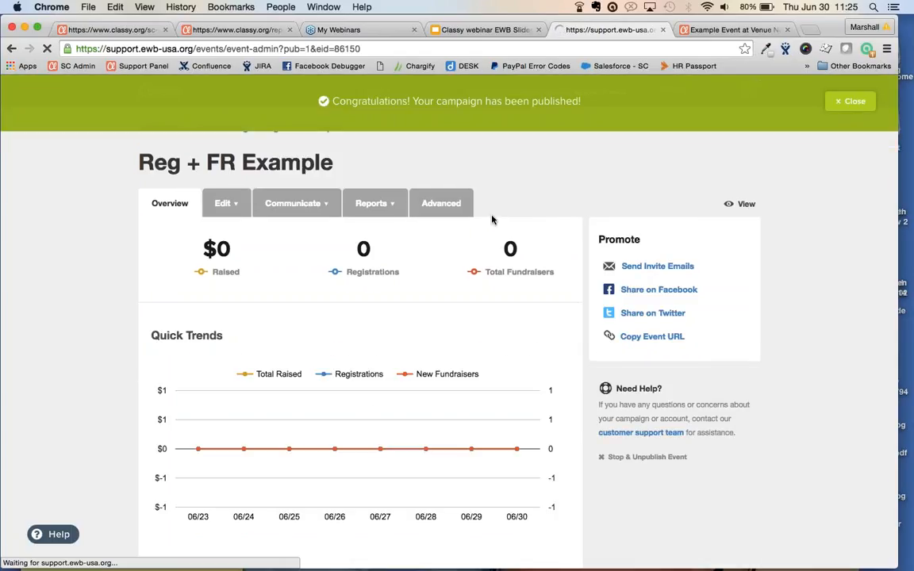
# From the Fundraising campaign list, manage 5. Reg w/Fundraising and show its Reports menu
pyautogui.click(220, 30)
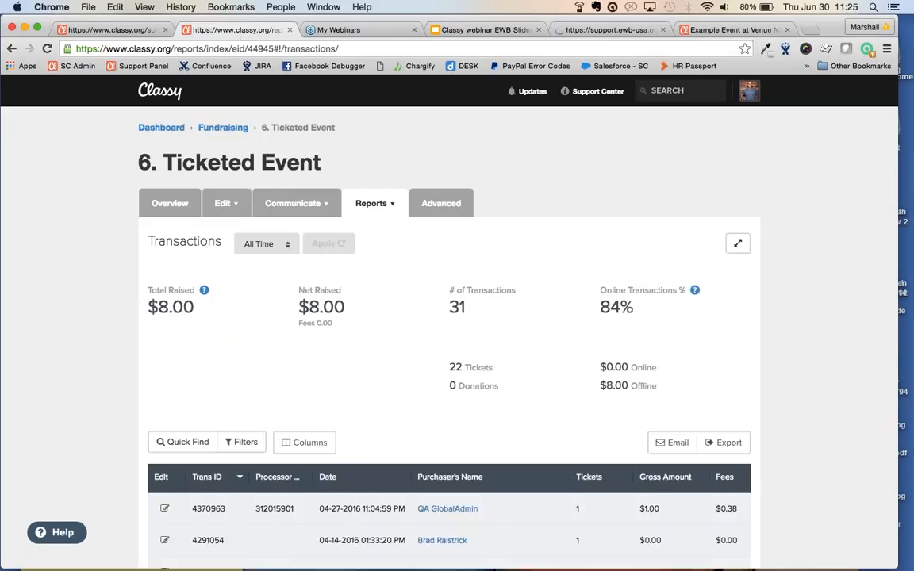
pyautogui.click(228, 130)
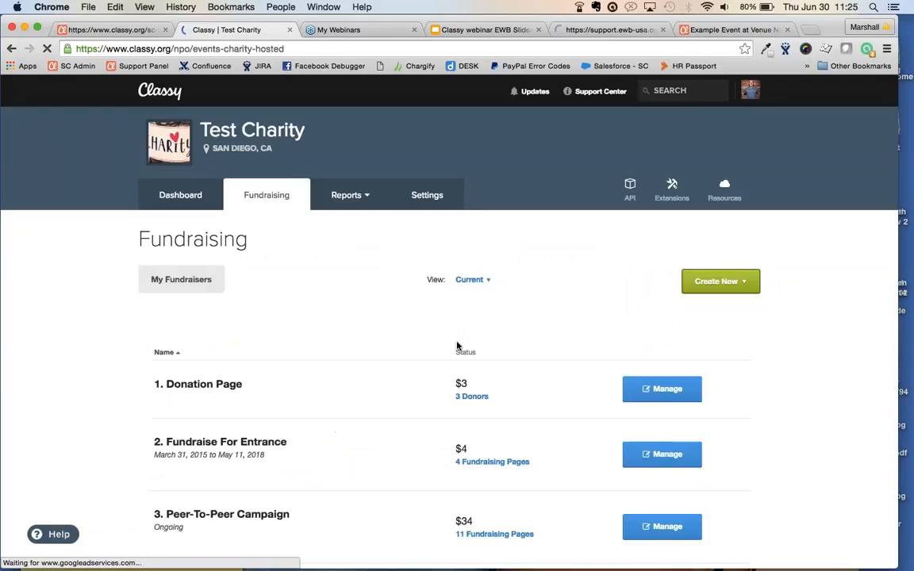
pyautogui.scroll(-5, 457, 345)
pyautogui.scroll(-2, 457, 346)
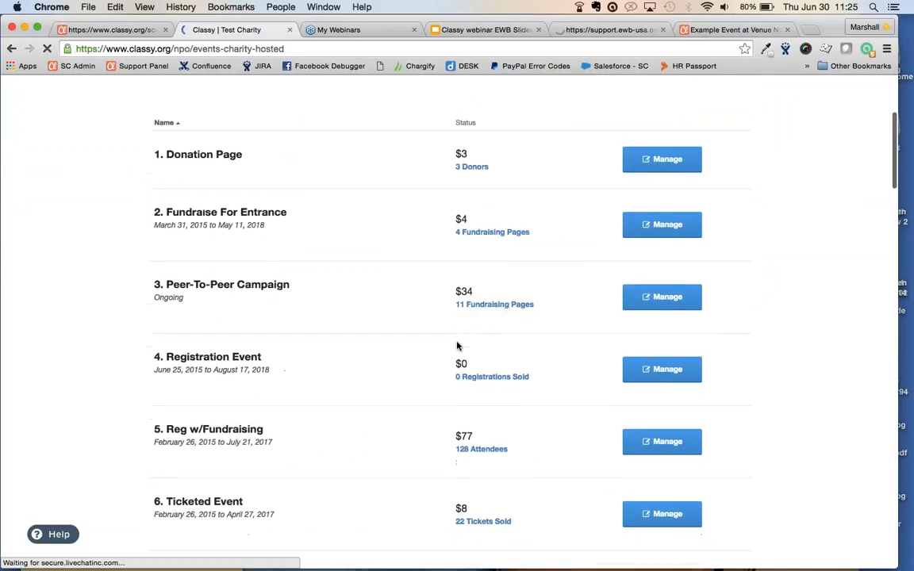
pyautogui.click(661, 421)
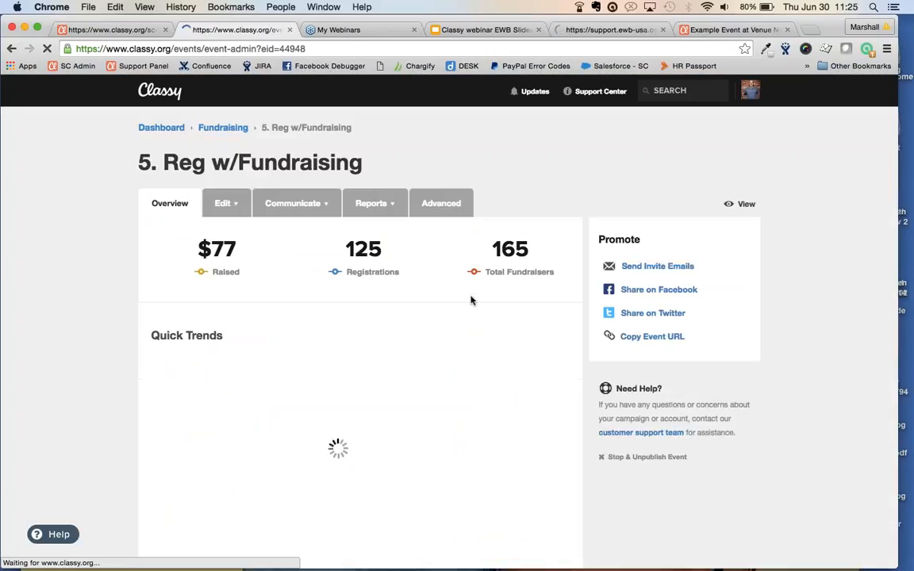
pyautogui.click(372, 204)
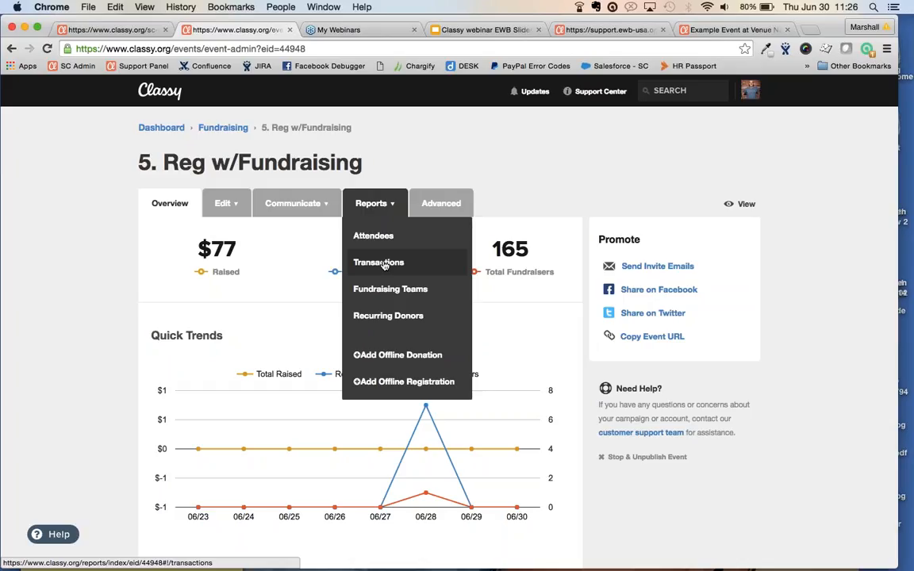
# Review the Fundraising Teams report, then switch to the Classy webinar EWB Slides deck
pyautogui.click(401, 295)
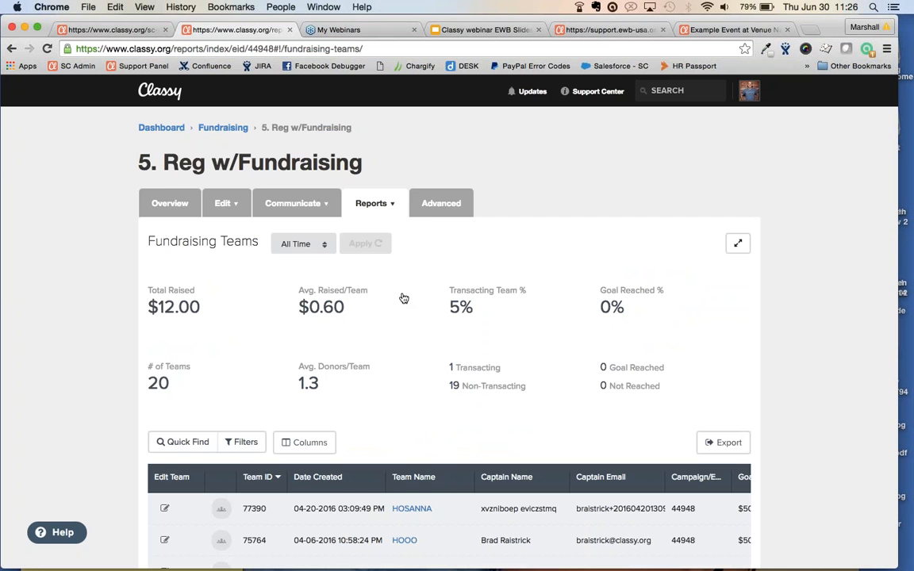
pyautogui.scroll(-4, 402, 299)
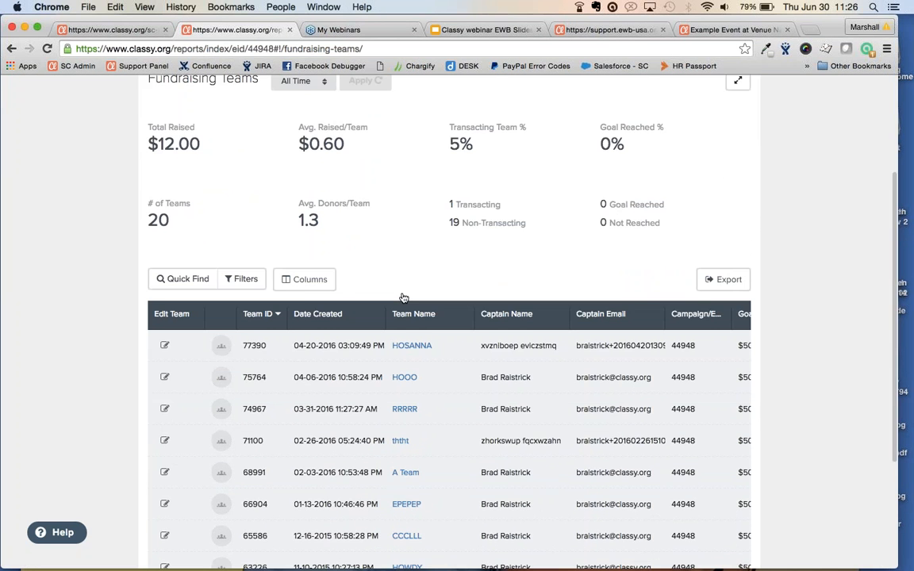
pyautogui.scroll(4, 403, 298)
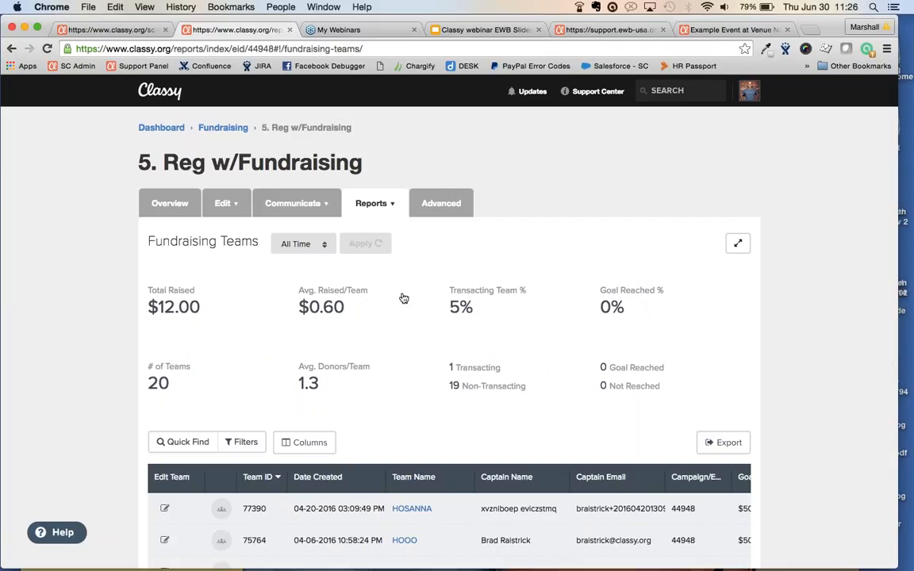
pyautogui.click(491, 31)
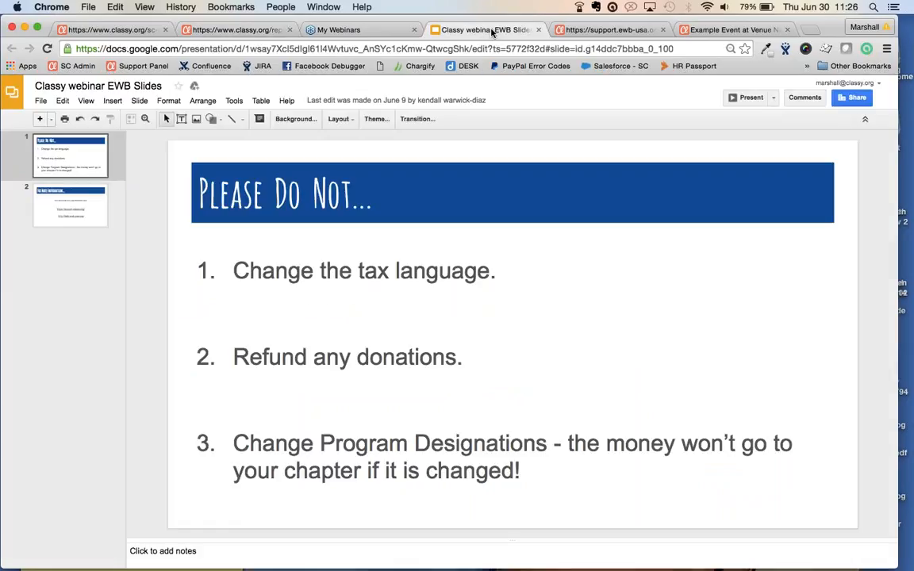